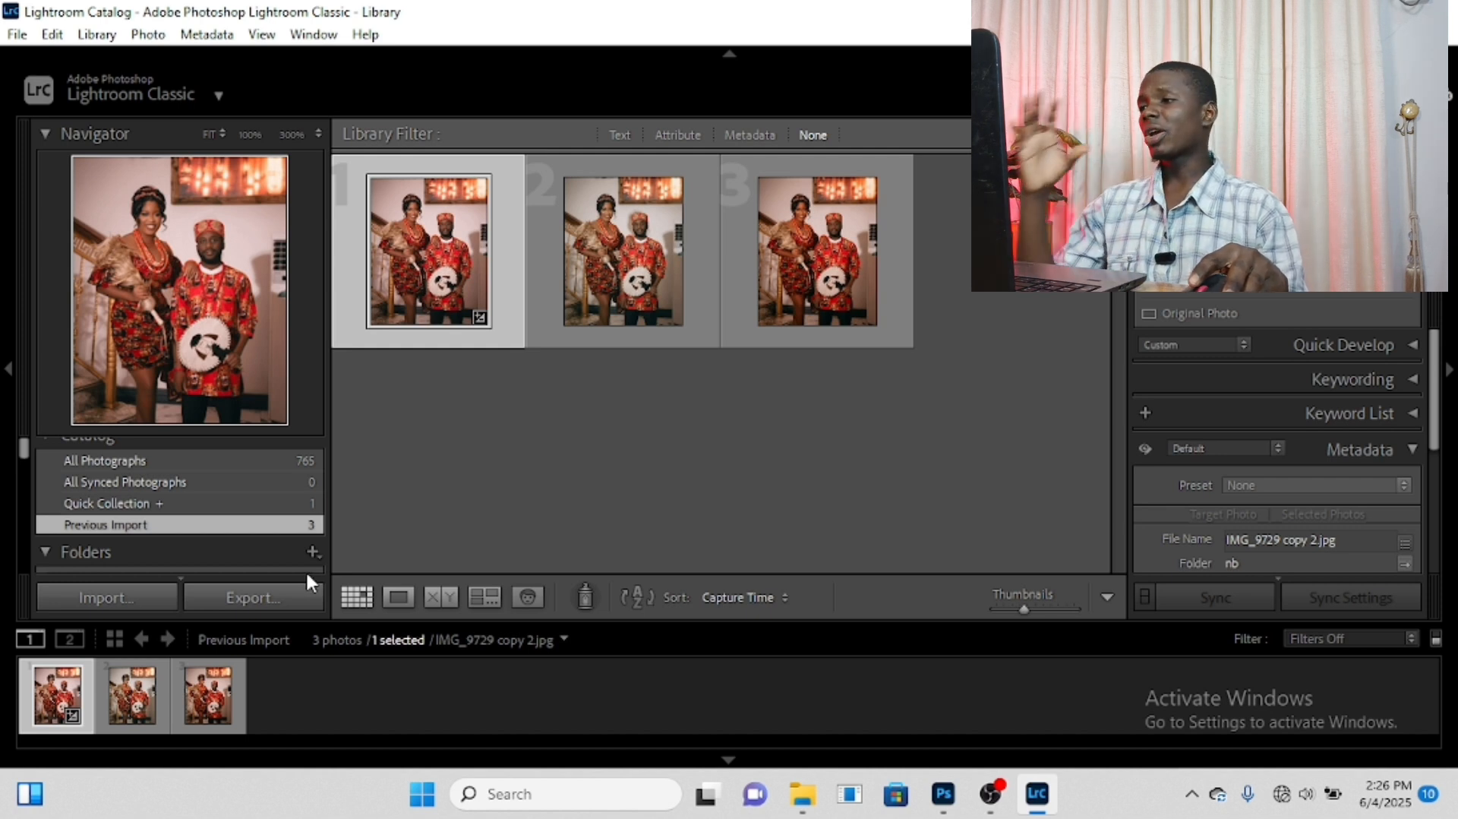
Add the "nice" folder from the Desktop to the catalog and import its photo IMG_4663.CR2.
click(313, 552)
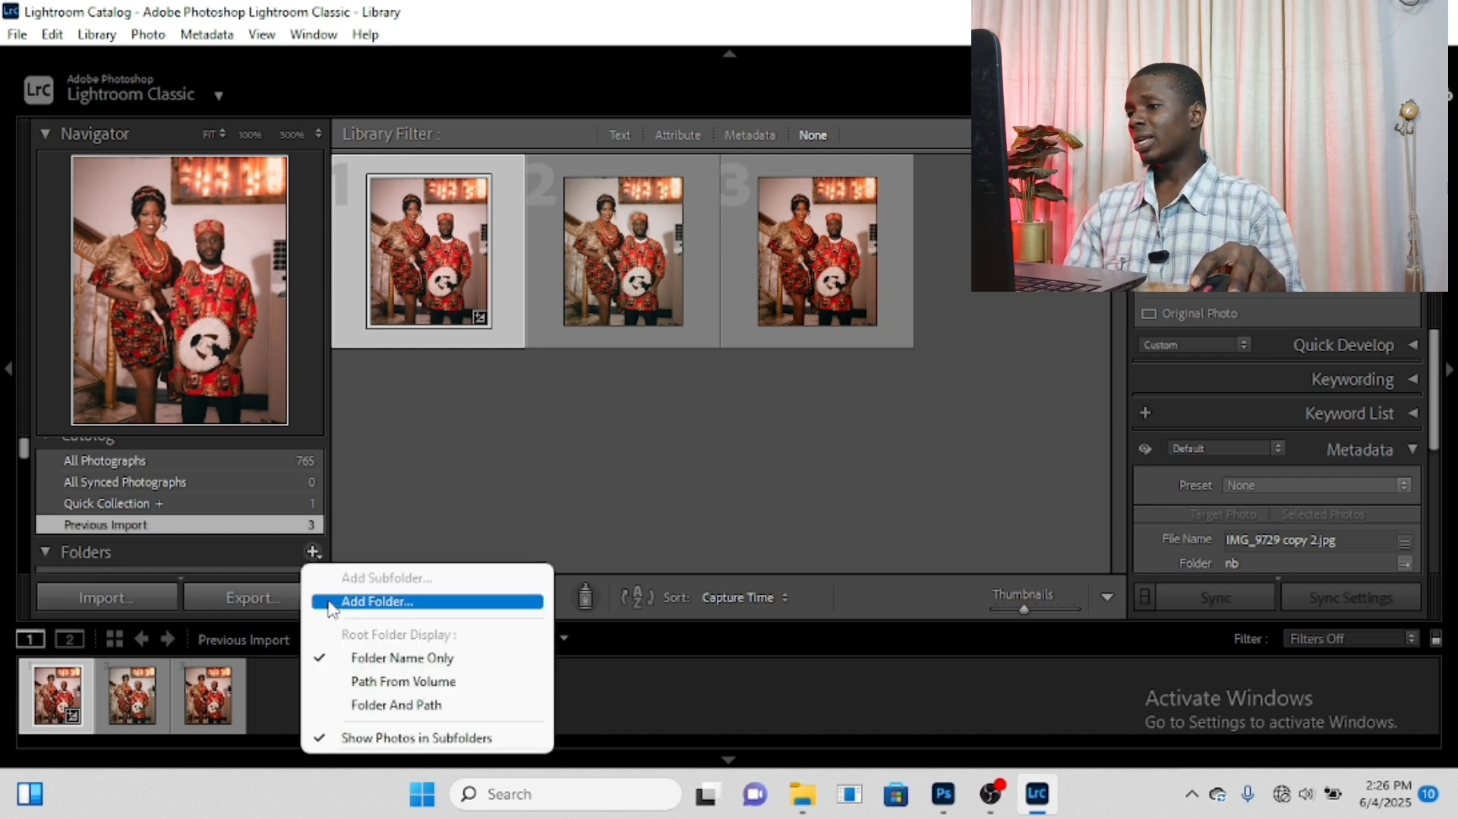
click(389, 602)
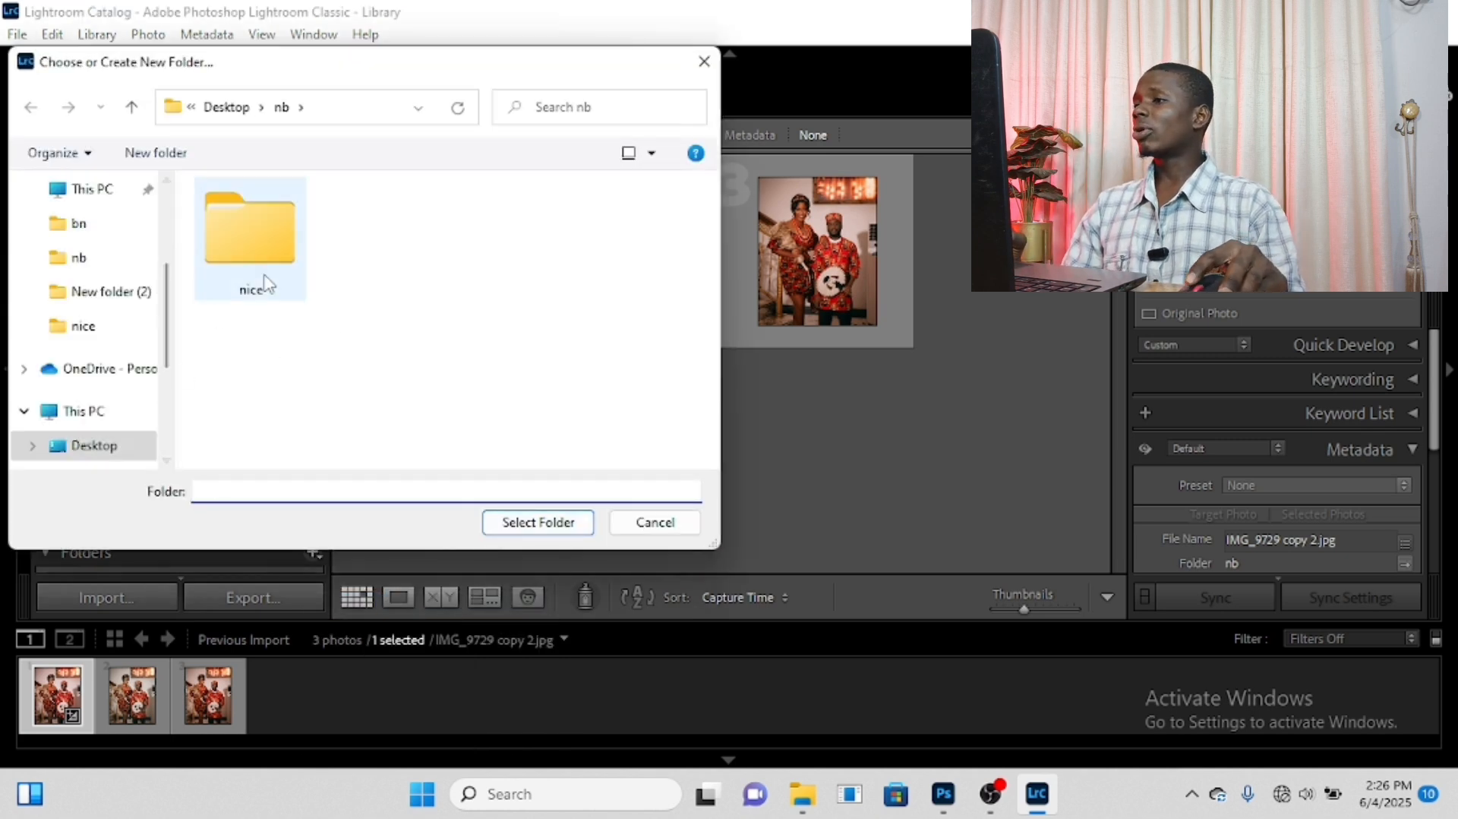
scroll(107, 232, up, 3)
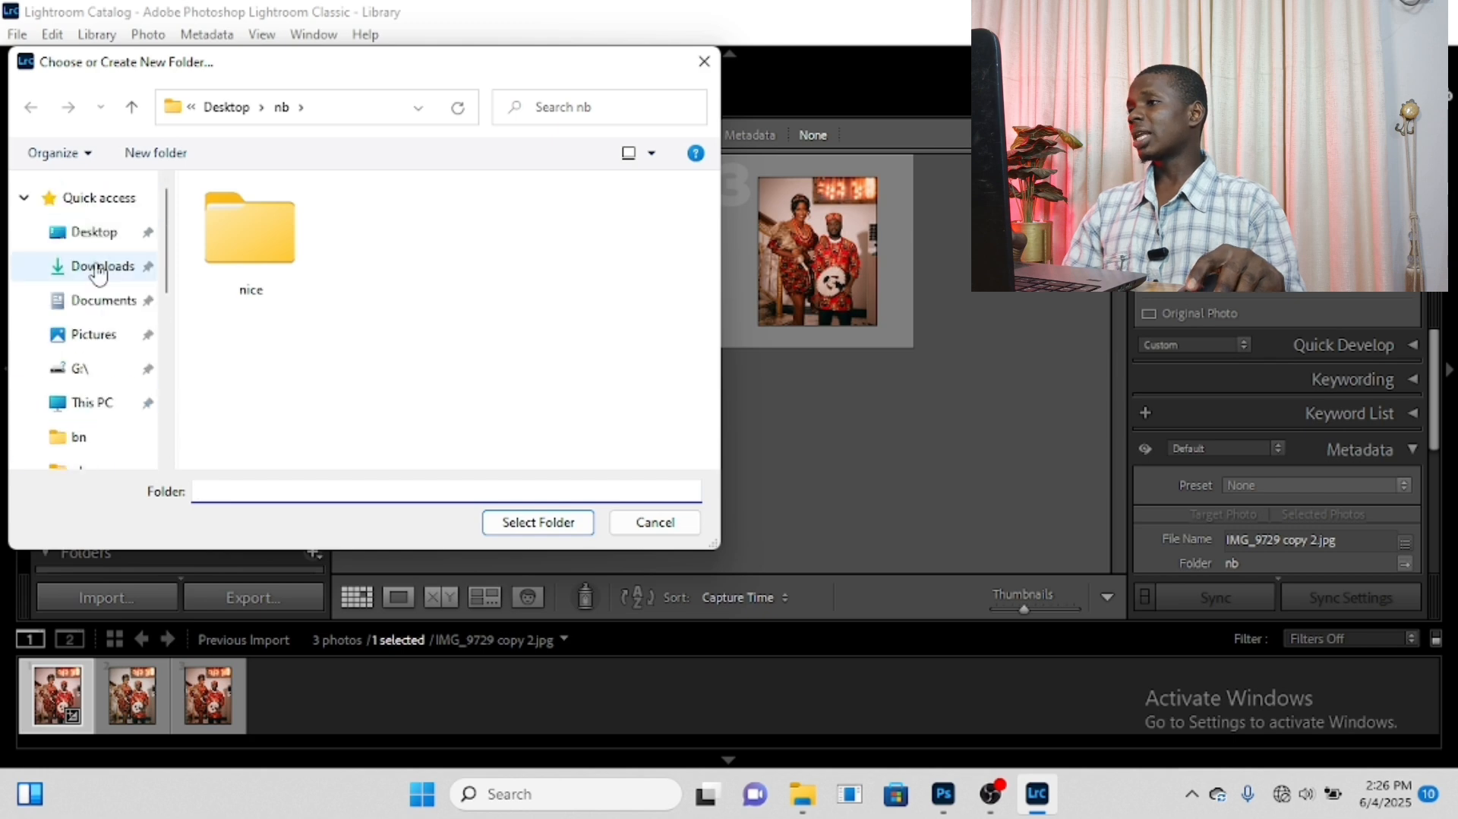
click(99, 234)
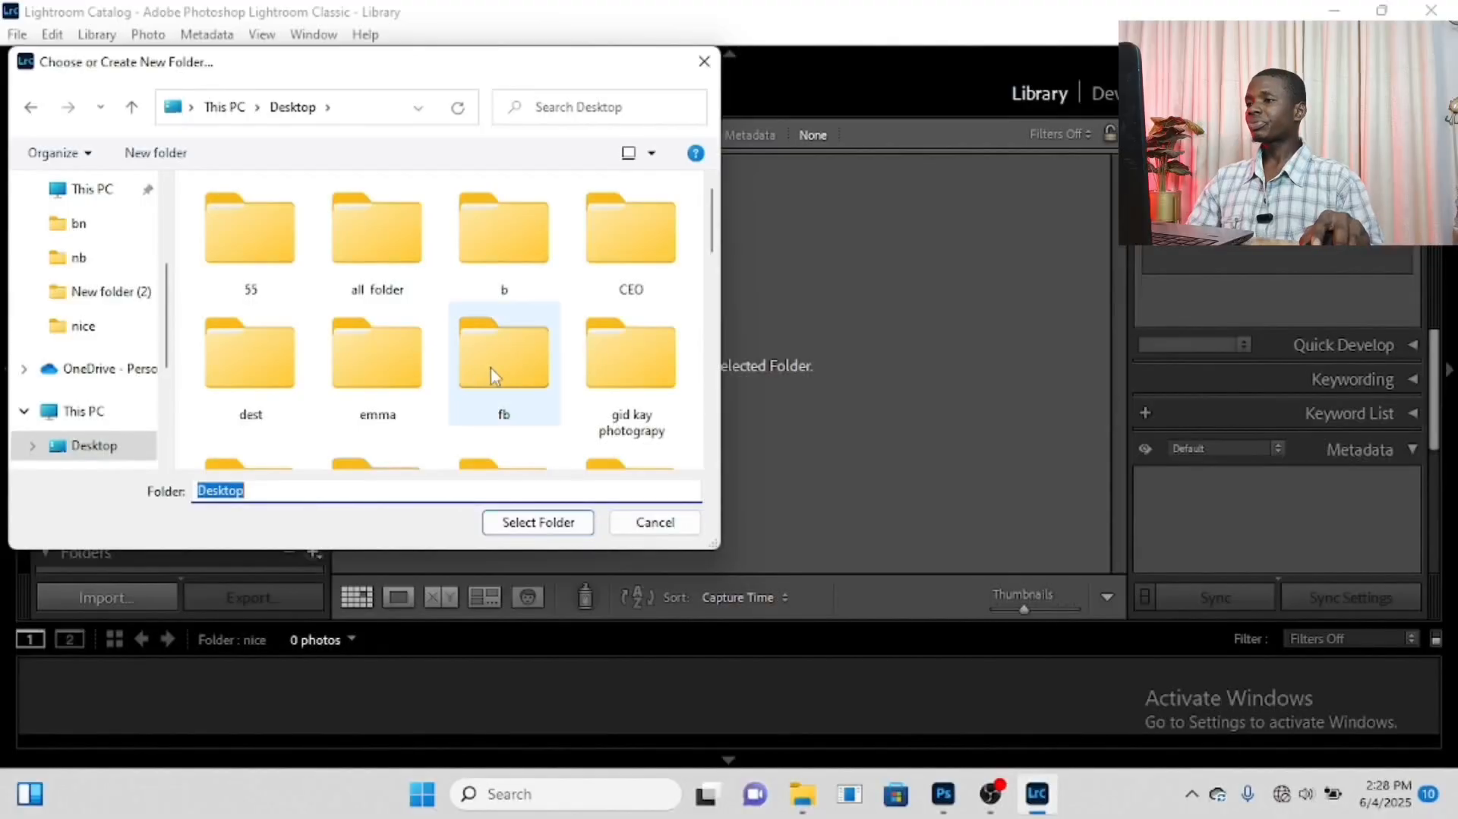
scroll(489, 374, down, 3)
scroll(517, 323, down, 3)
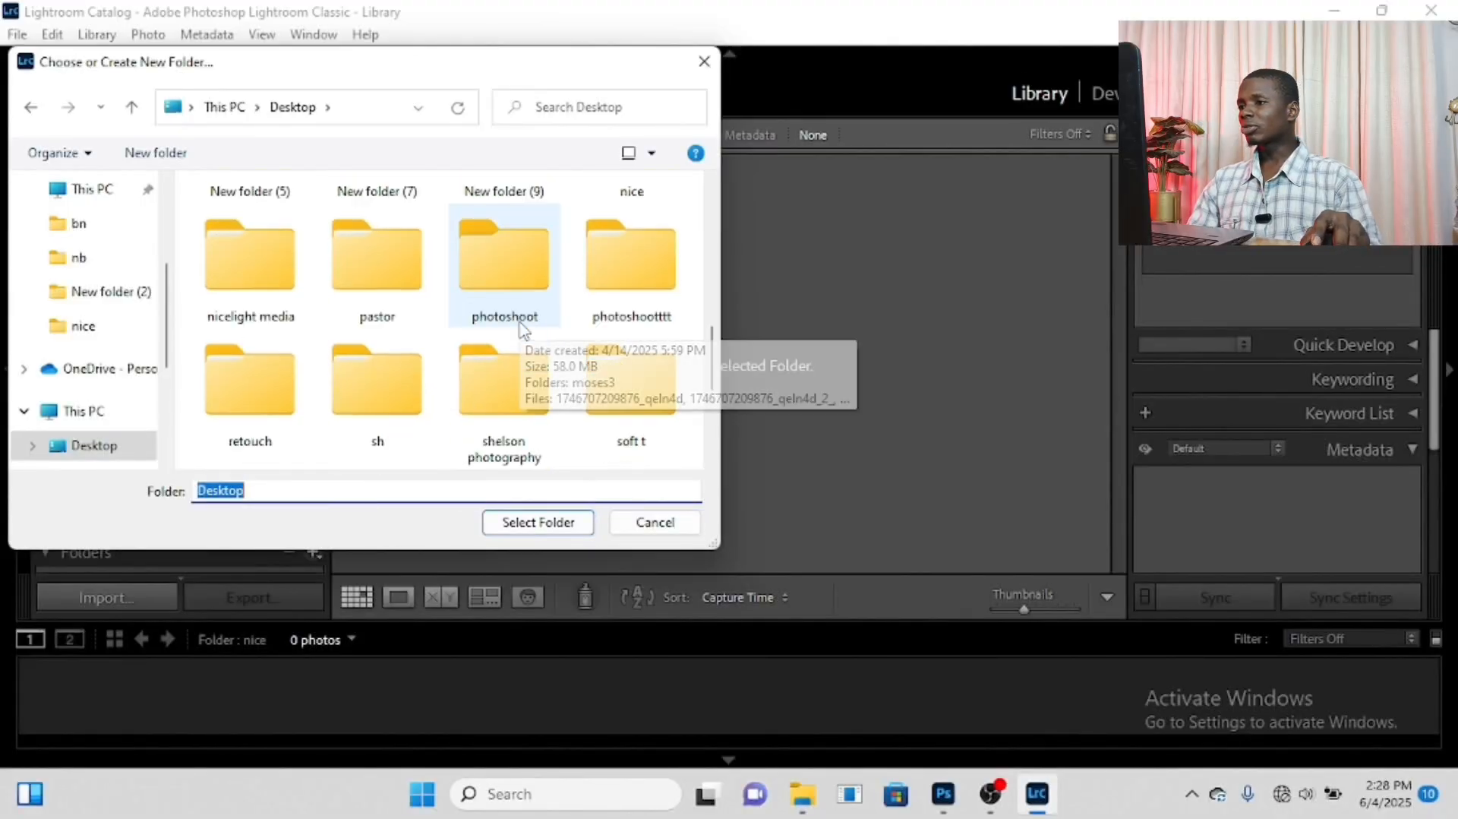
scroll(456, 349, down, 3)
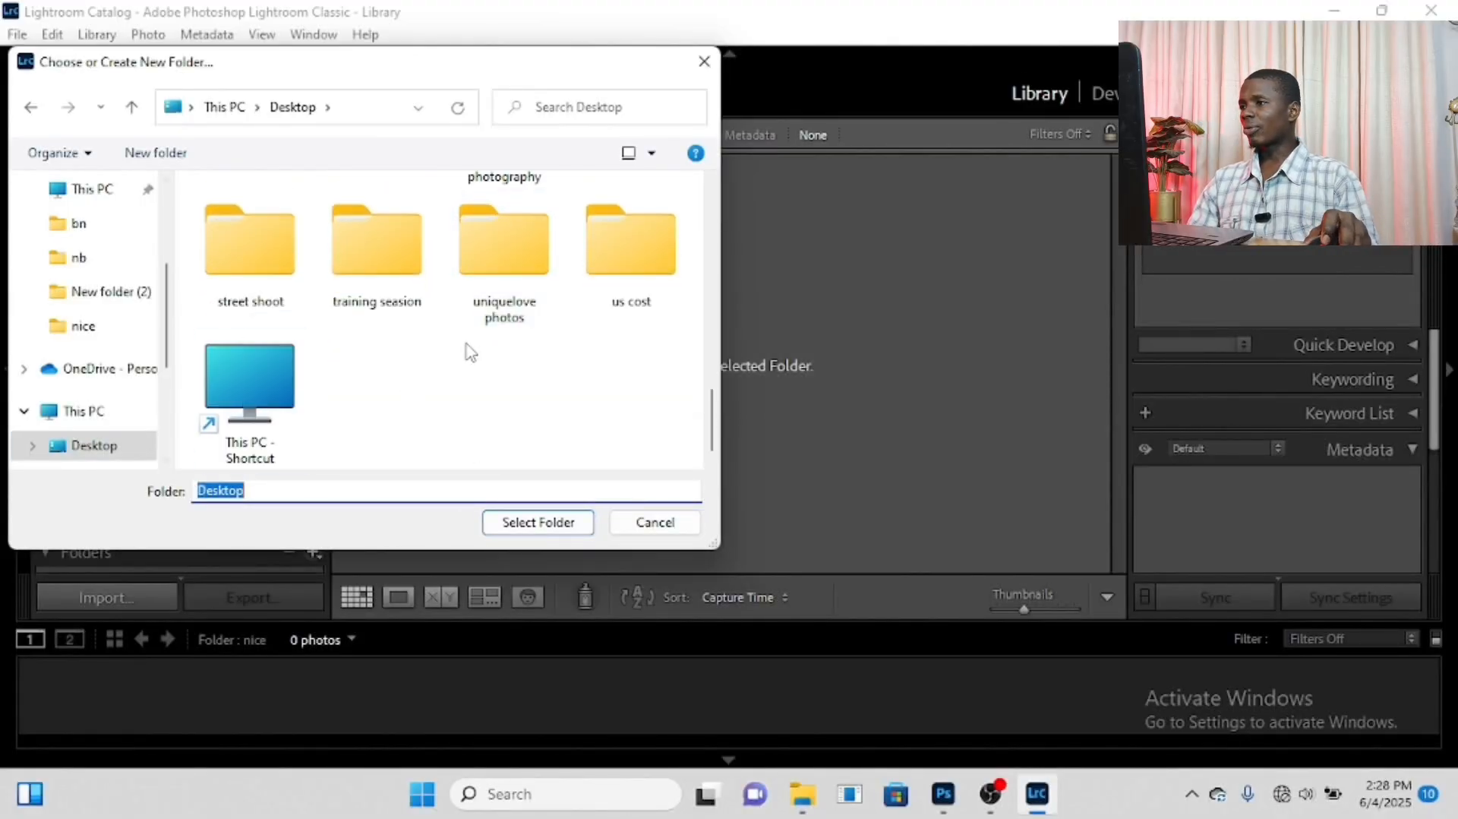
scroll(451, 353, up, 3)
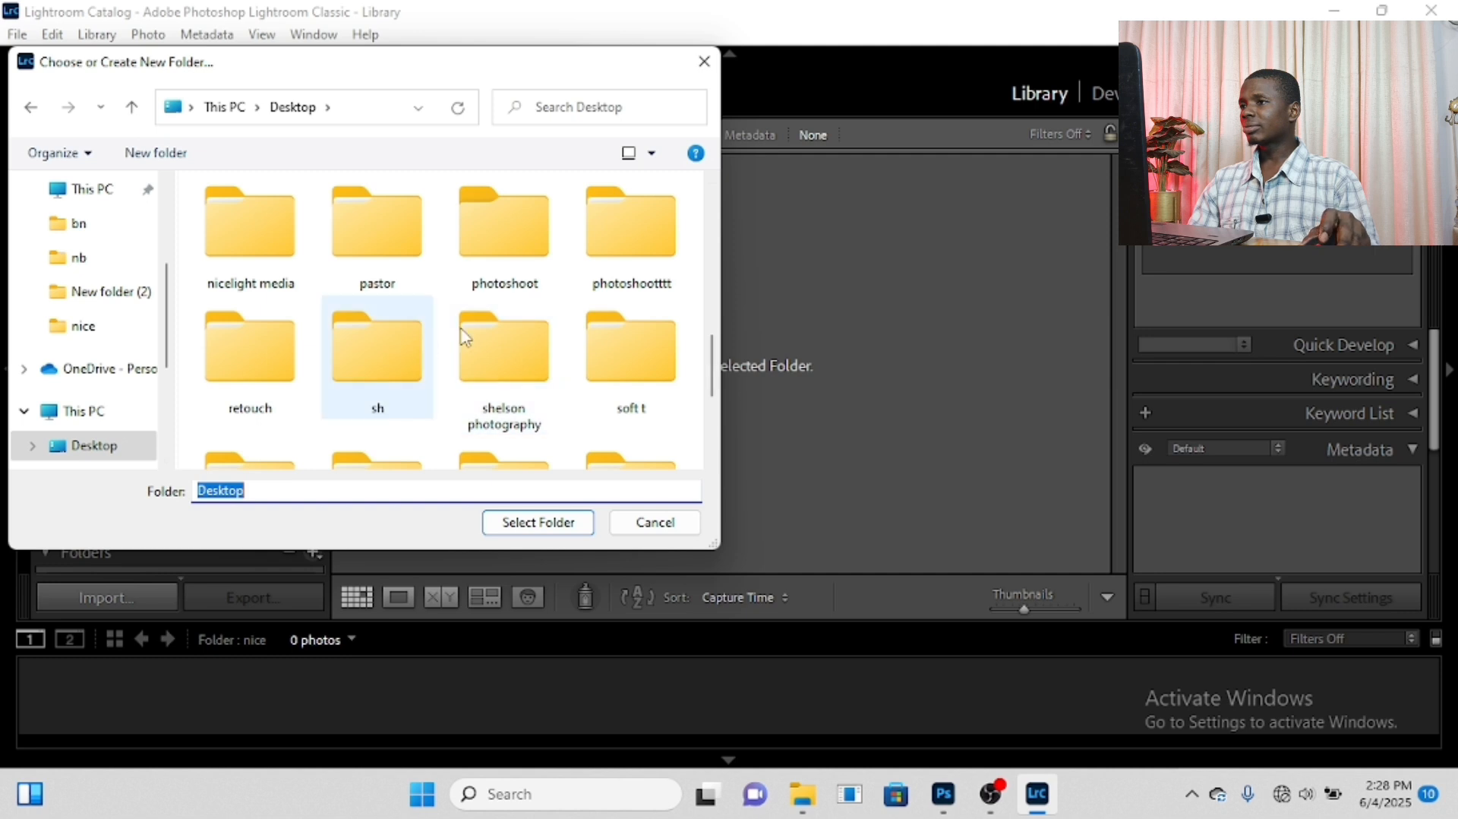
scroll(502, 331, up, 2)
click(645, 391)
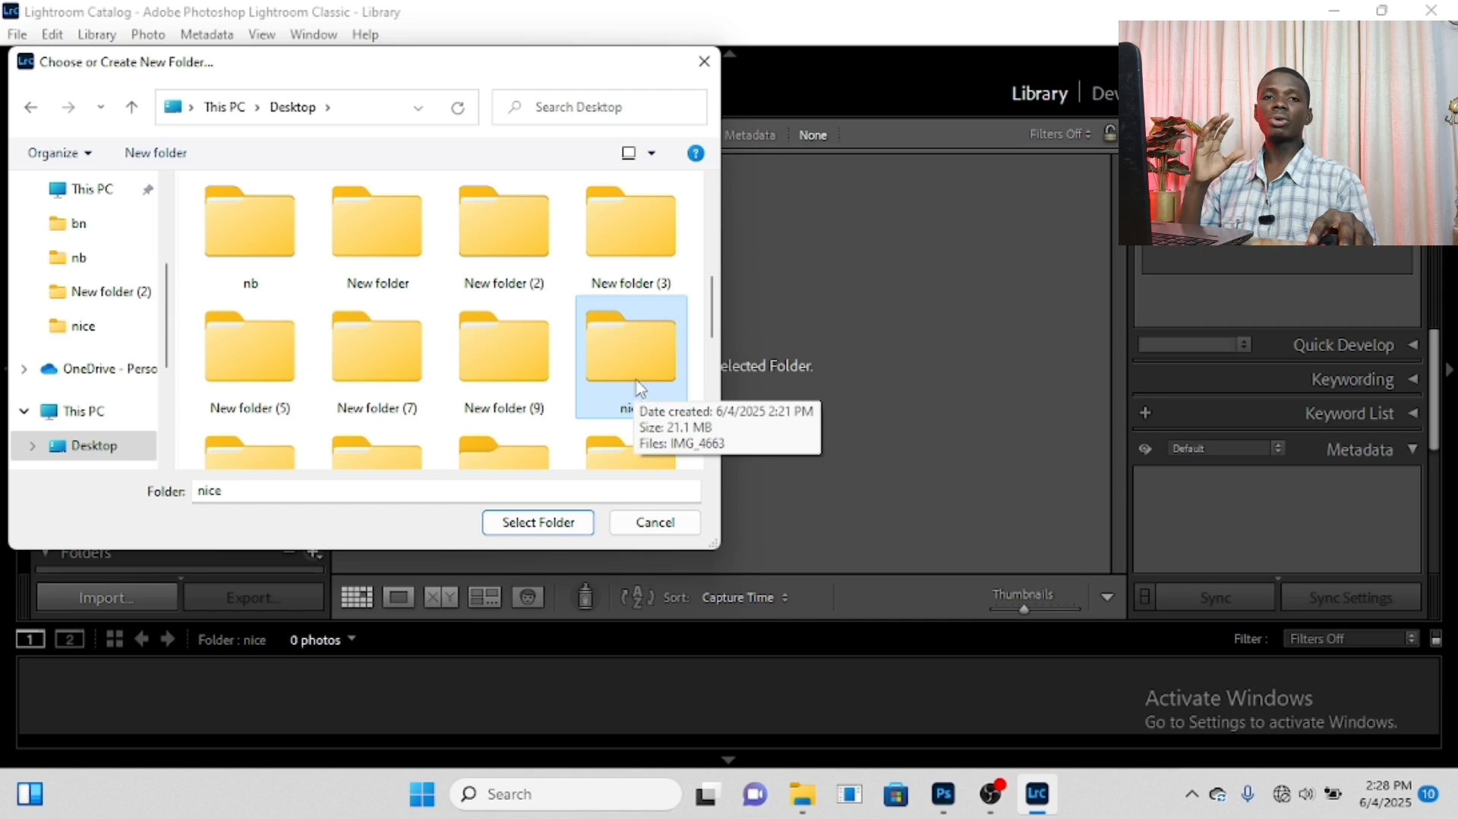
click(544, 528)
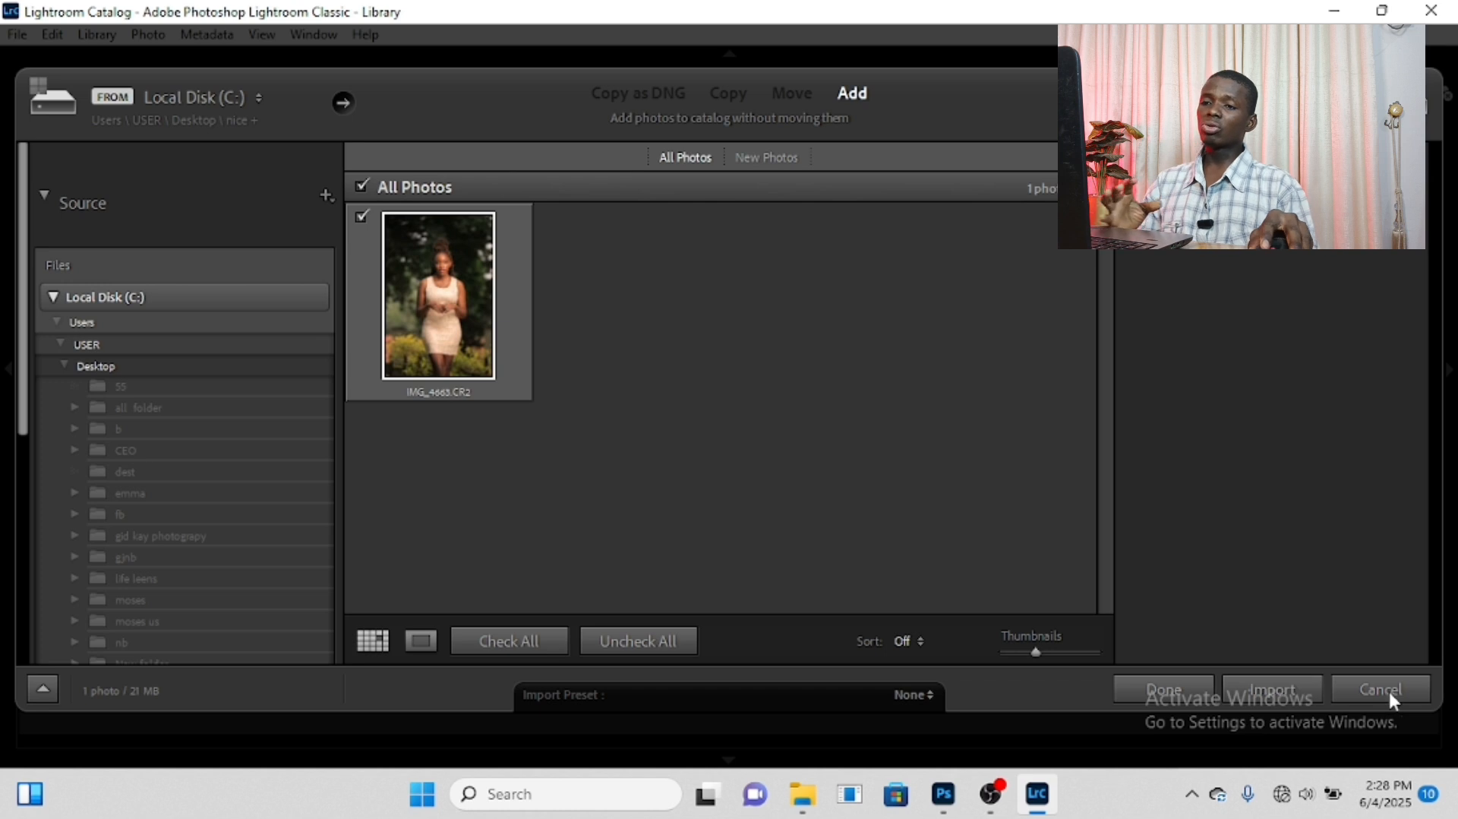
click(1273, 690)
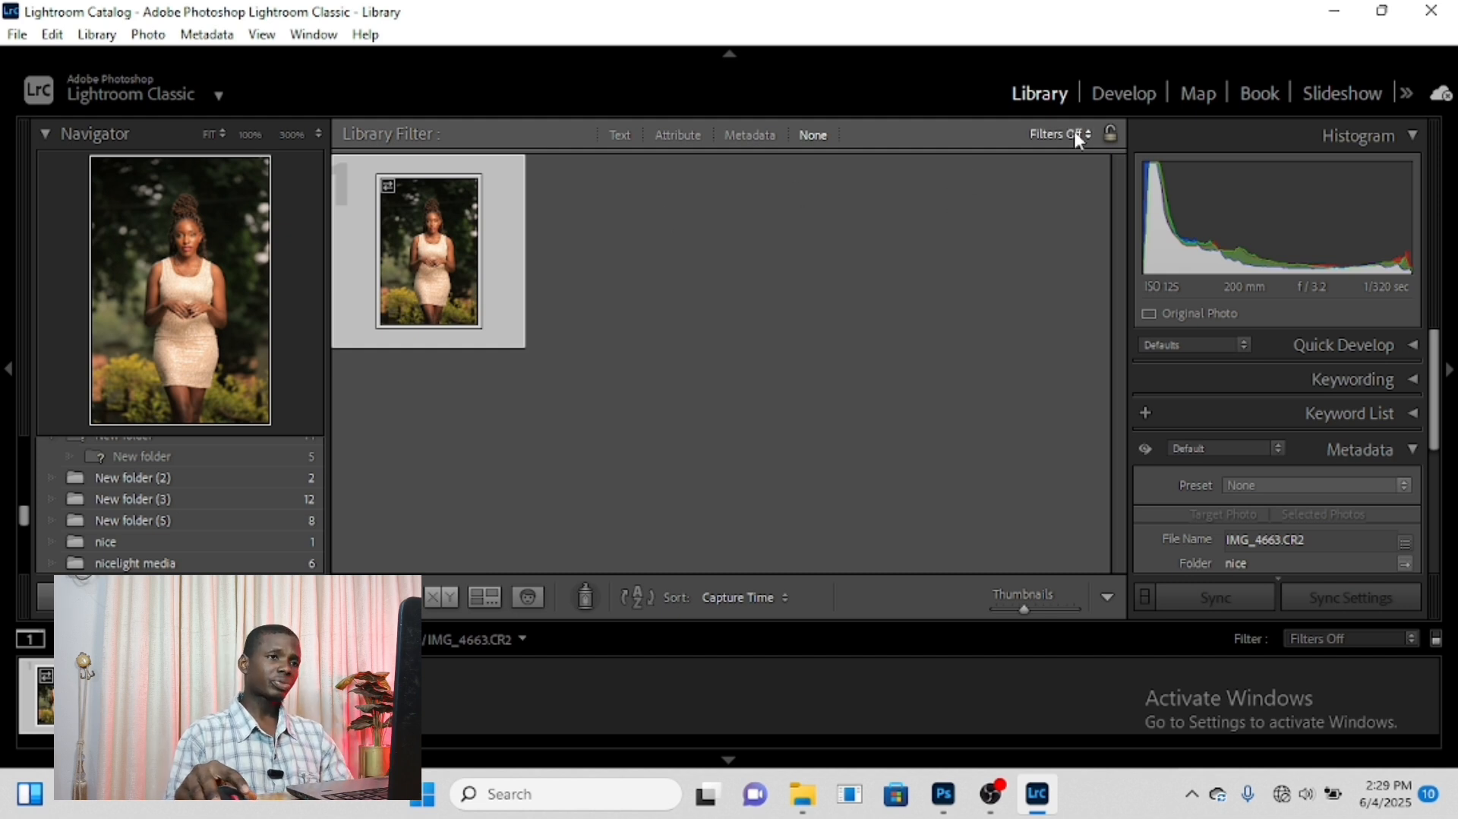
Open the imported photo for developing and show it in a side-by-side before and after comparison.
click(1102, 95)
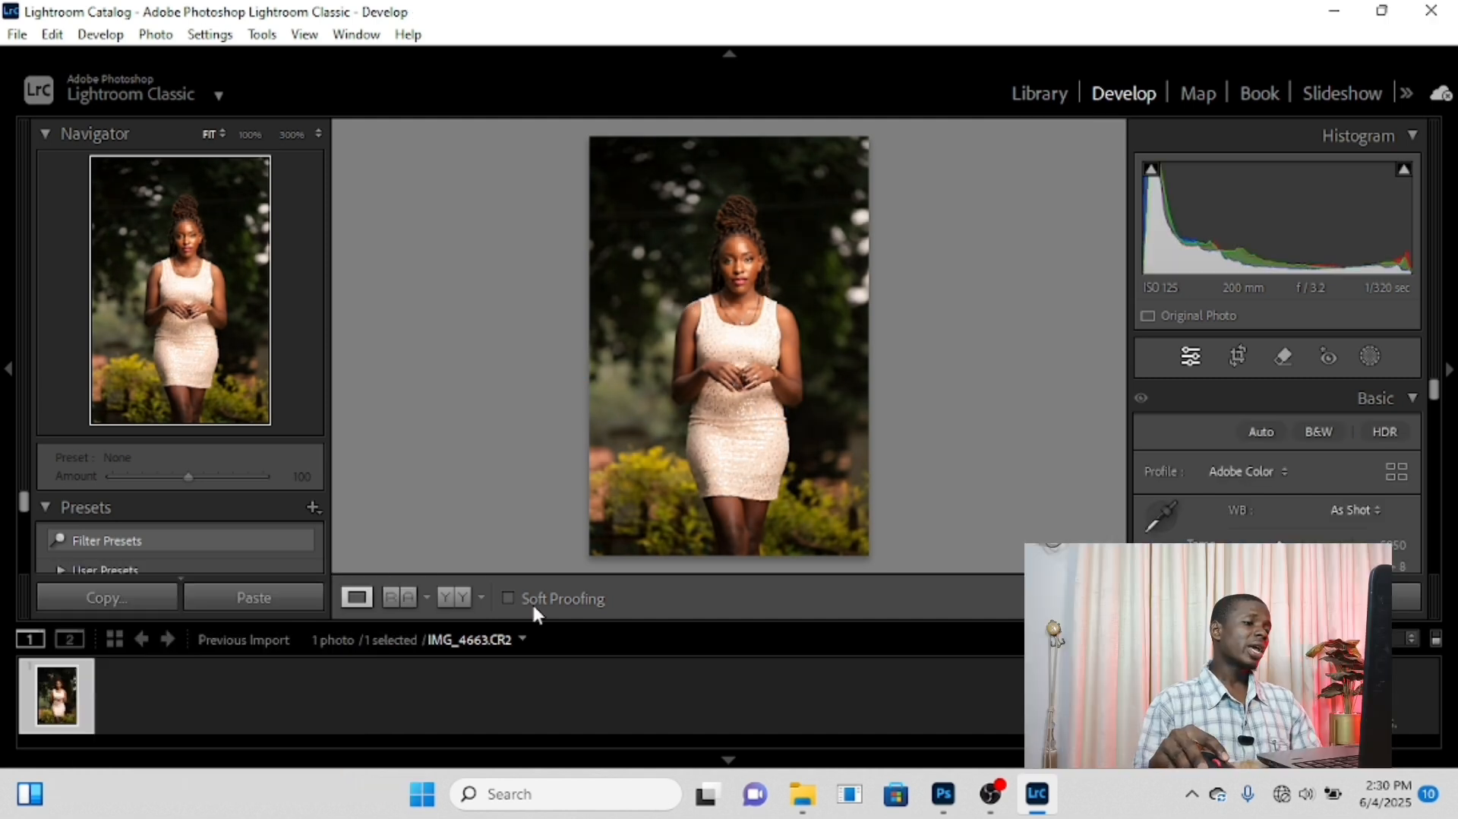
click(460, 604)
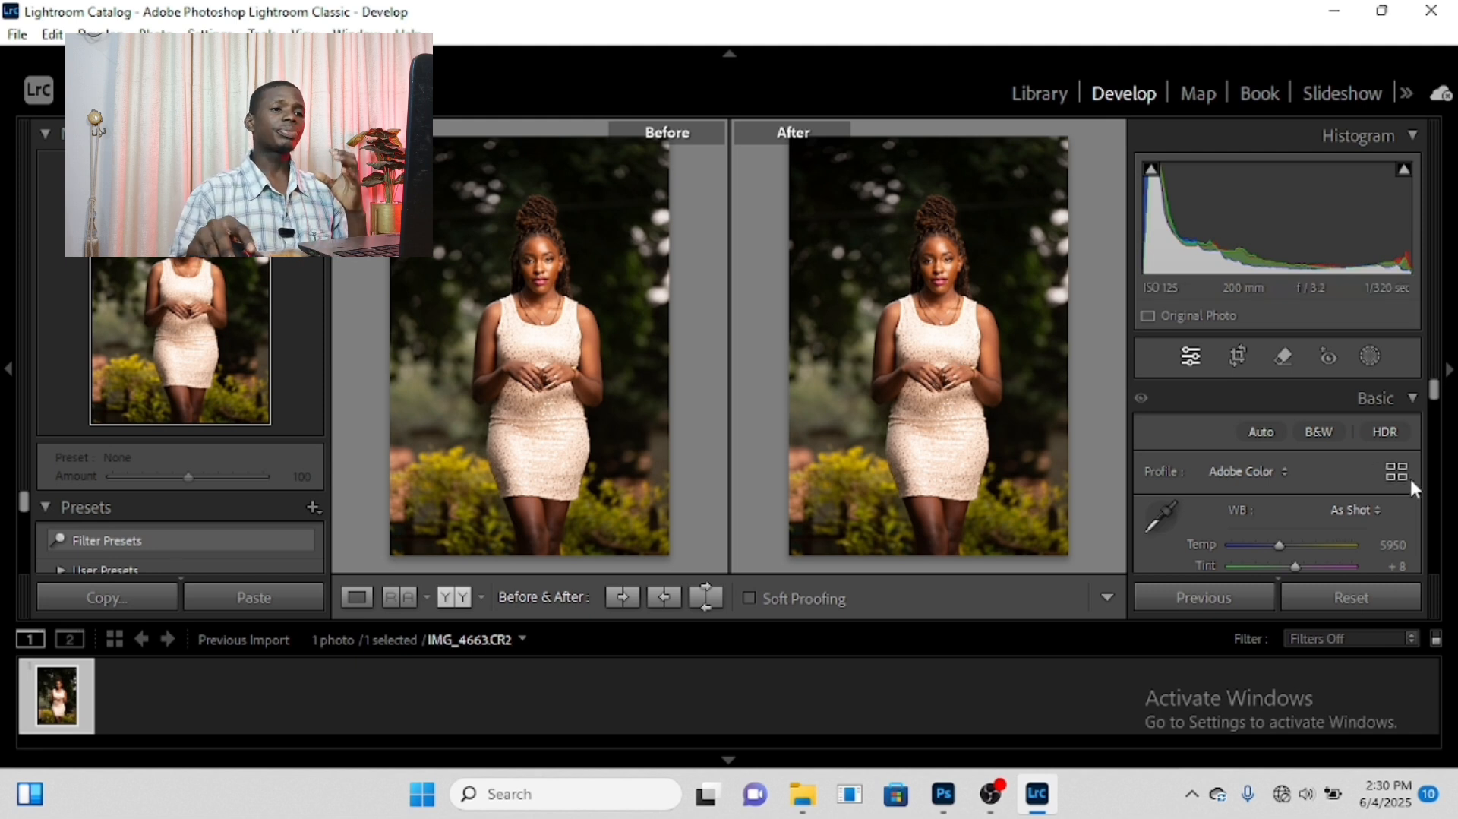
Set the photo's Contrast to +14, Highlights to -60 and Shadows to +53.
scroll(1329, 510, down, 5)
scroll(1291, 513, up, 2)
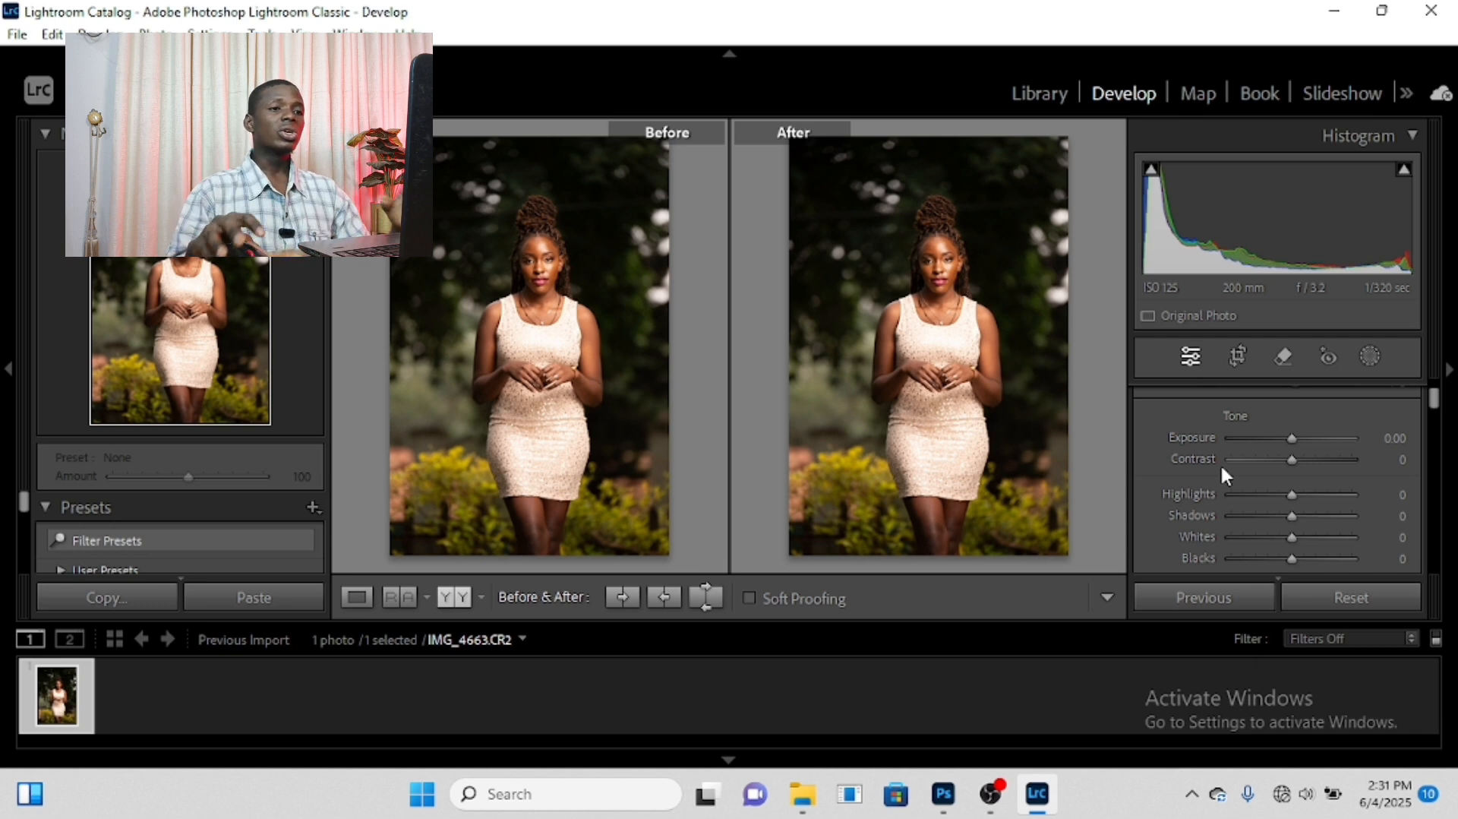
scroll(1241, 439, up, 3)
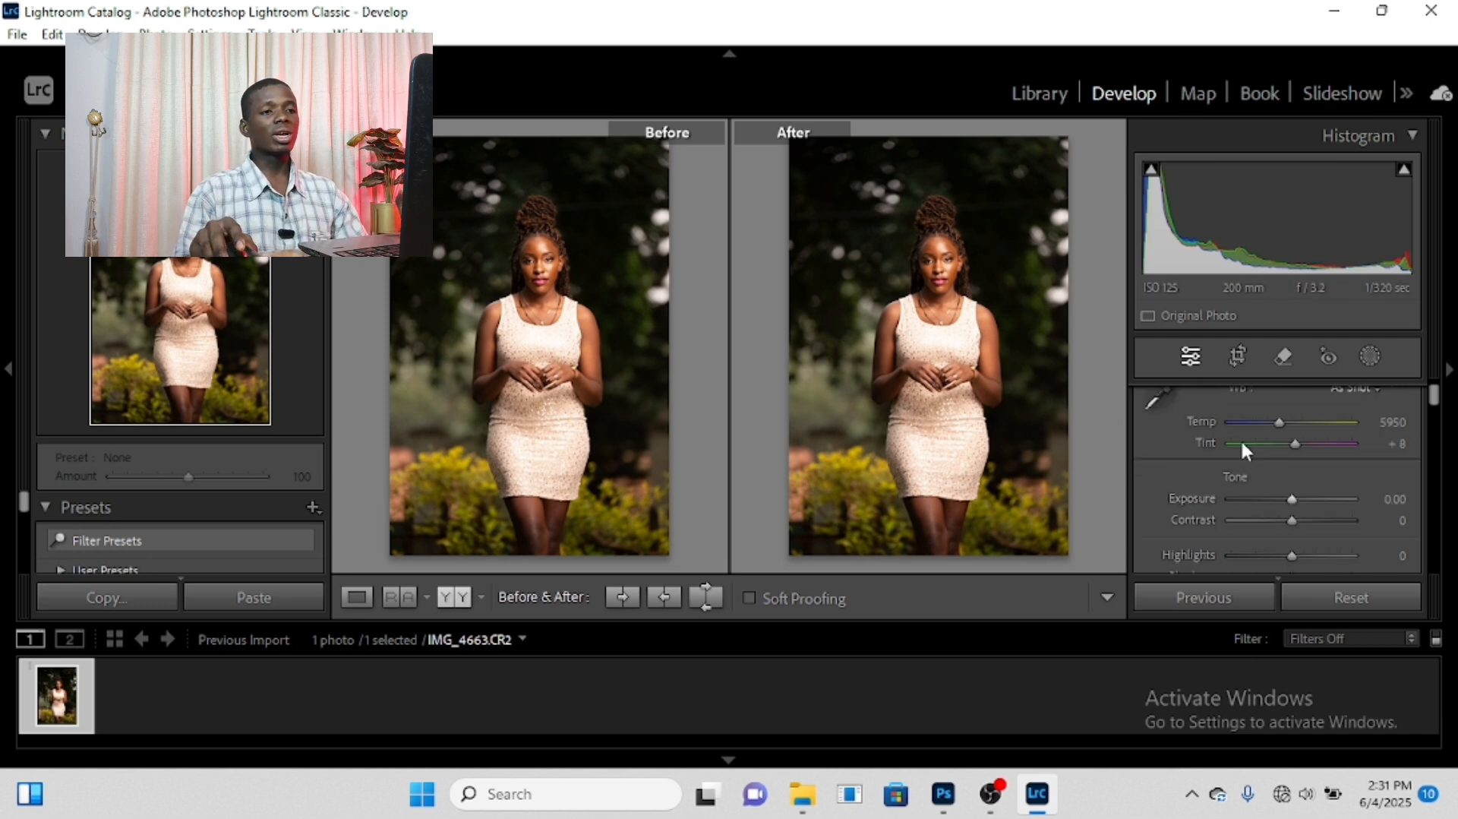
scroll(1329, 520, down, 3)
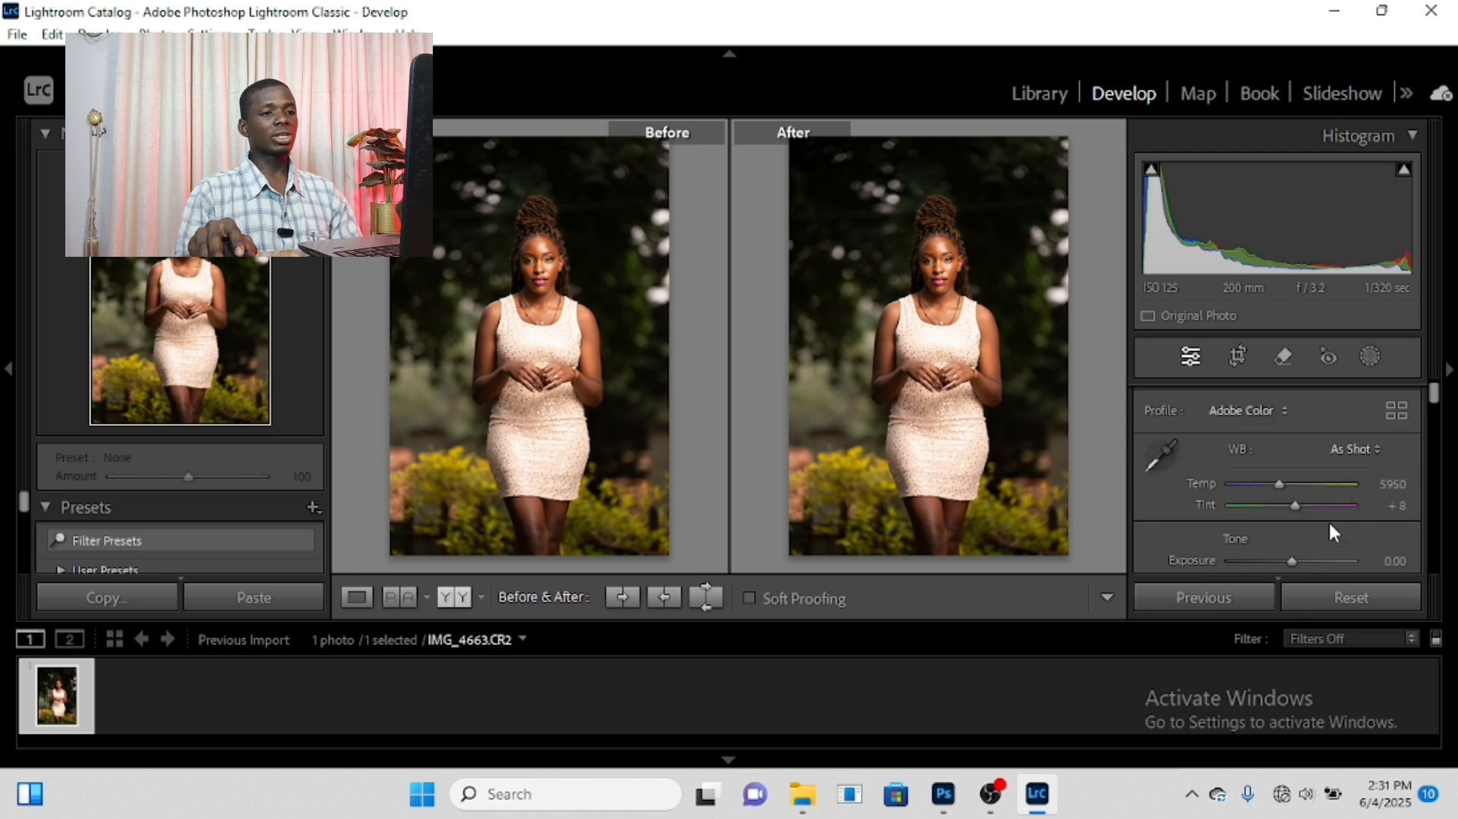
mouse_move(1305, 459)
mouse_down()
mouse_move(1287, 462)
mouse_move(1300, 461)
mouse_up()
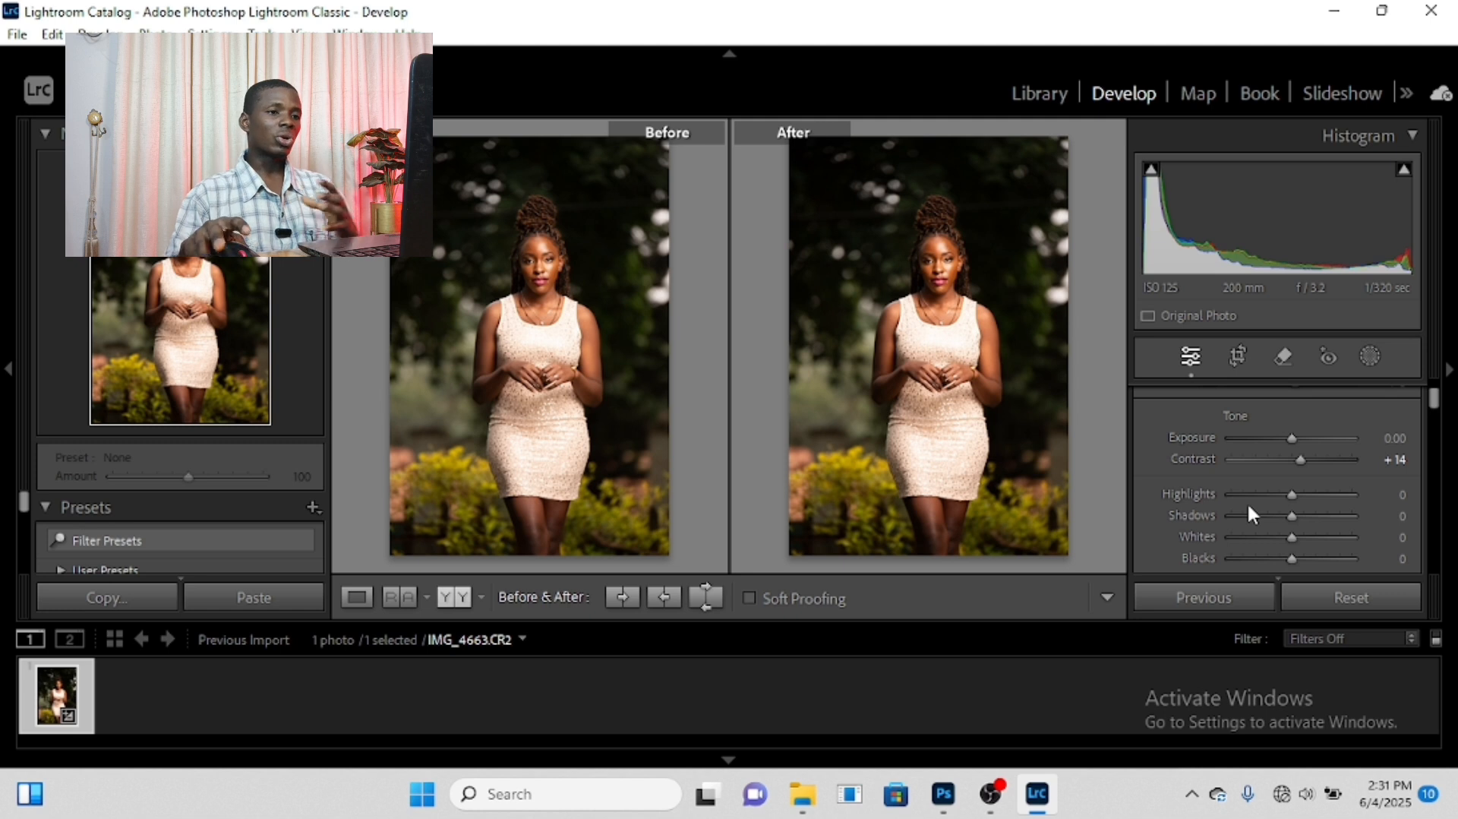
drag(1290, 496, 1258, 497)
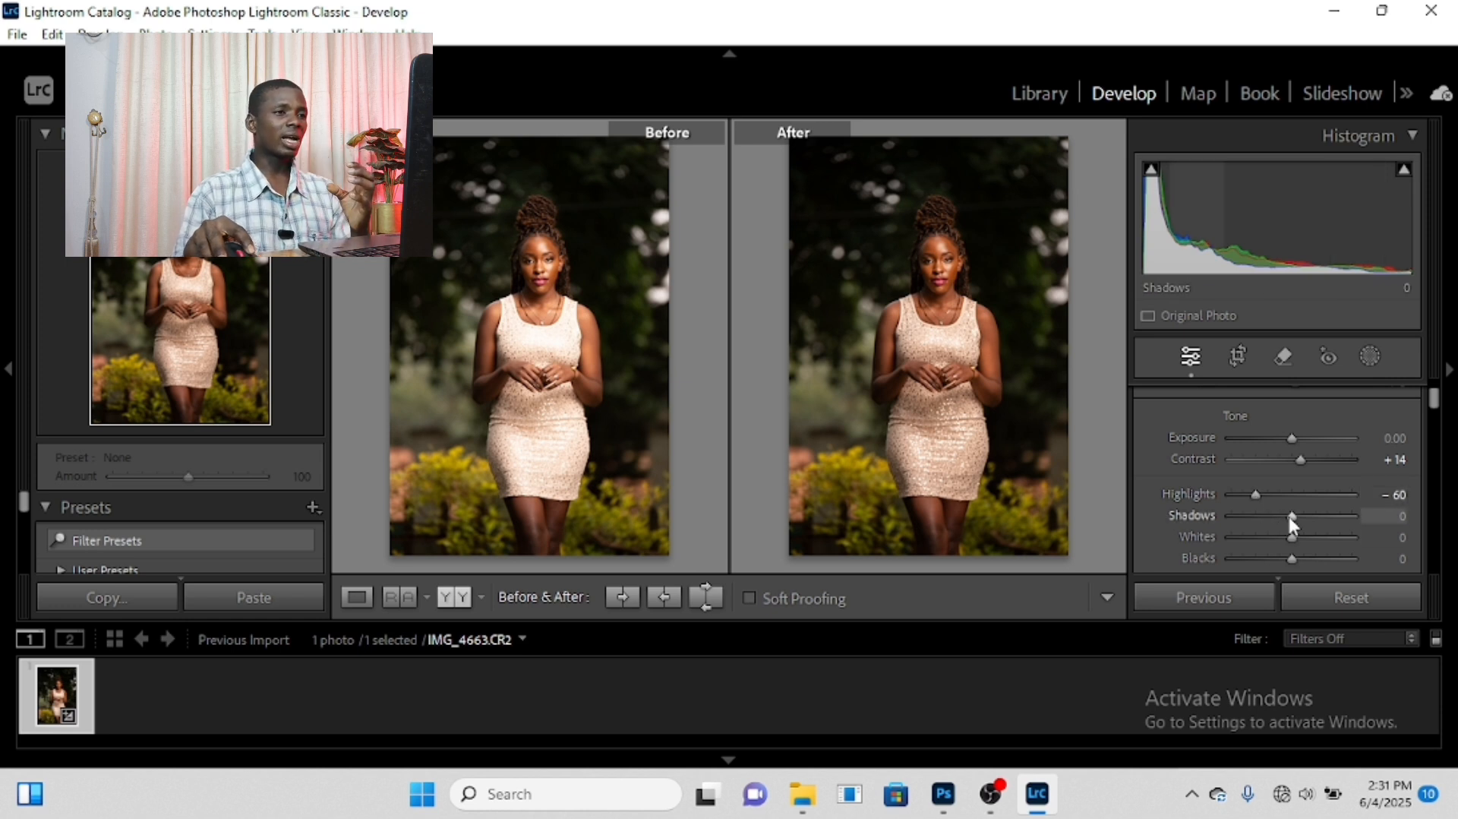
drag(1289, 515, 1327, 520)
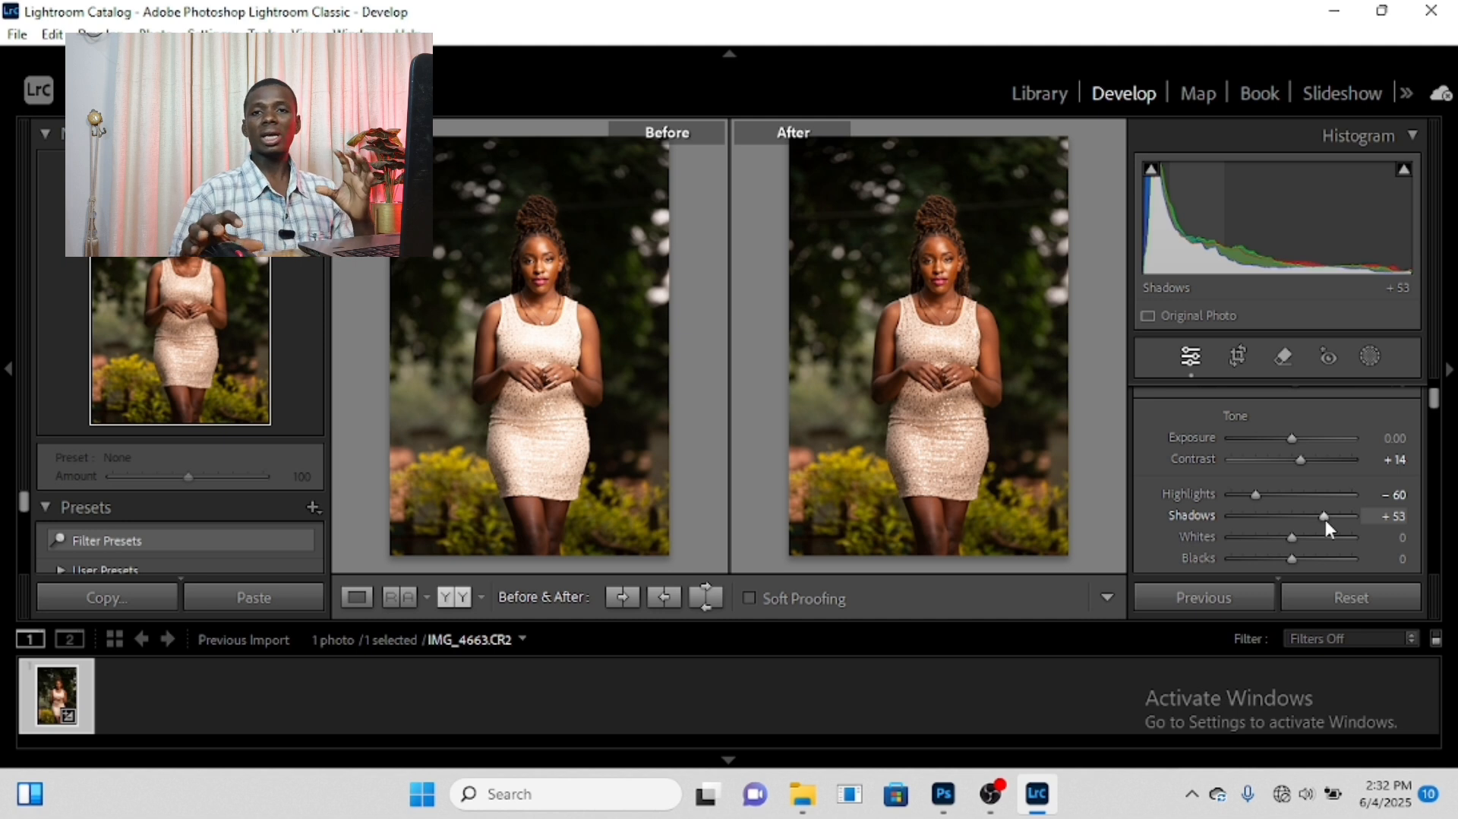
drag(1325, 519, 1324, 520)
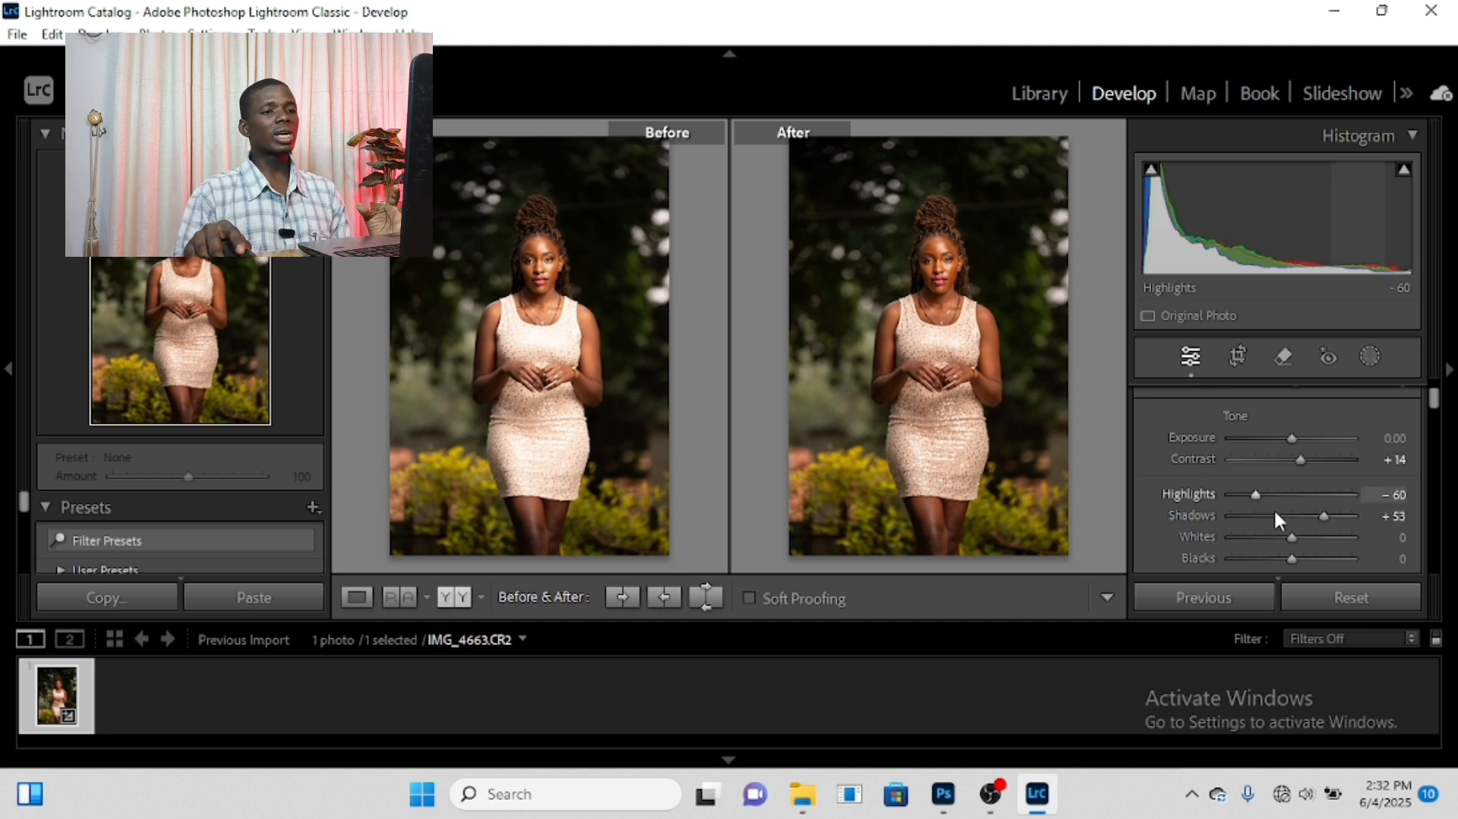
Set Whites to -46 and Blacks to -21, and check the effect on the woman's face up close.
scroll(1284, 516, down, 1)
mouse_move(1291, 475)
mouse_down()
mouse_move(1261, 471)
mouse_move(1281, 499)
mouse_up()
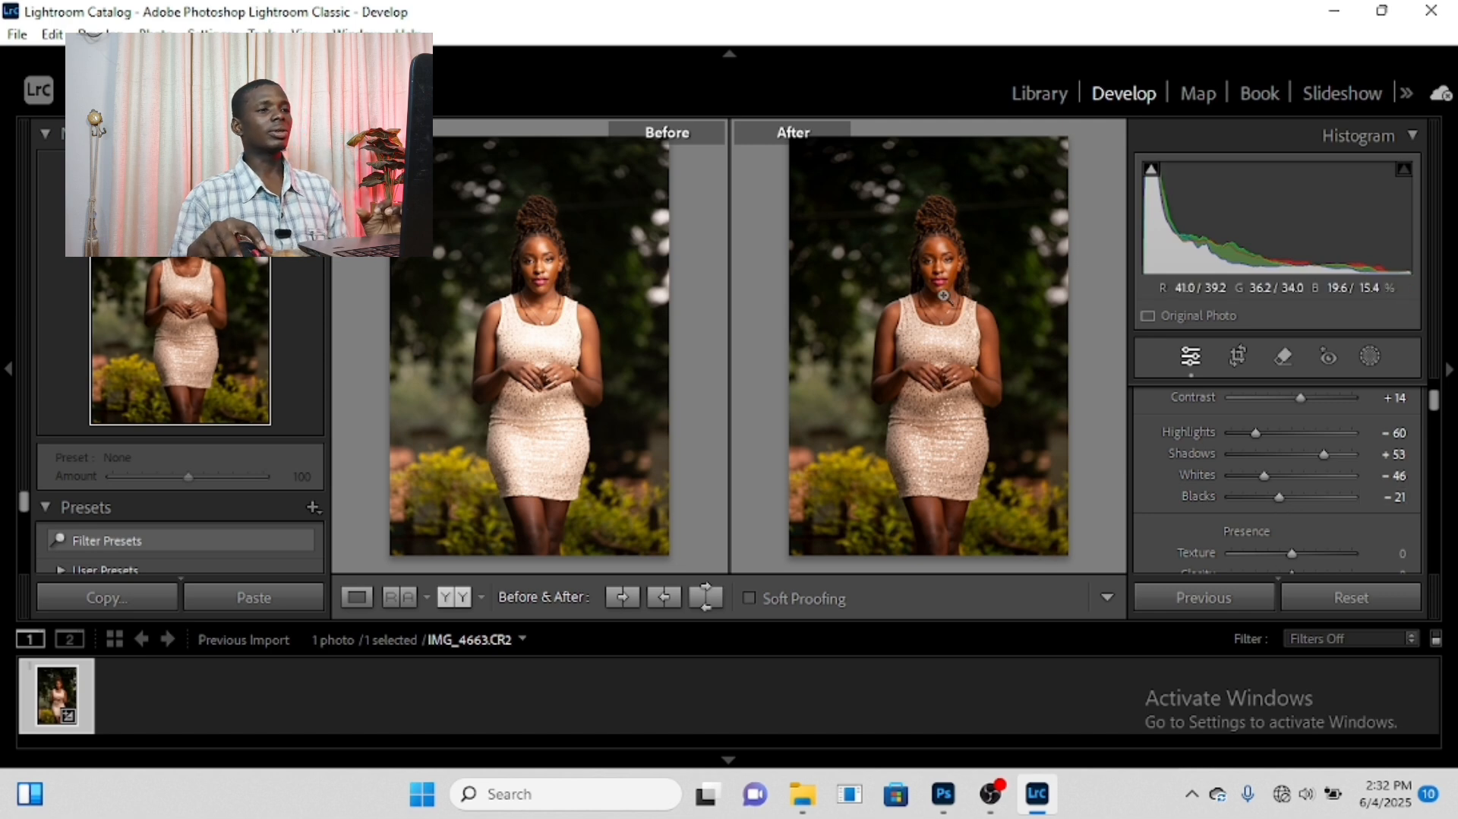
click(945, 249)
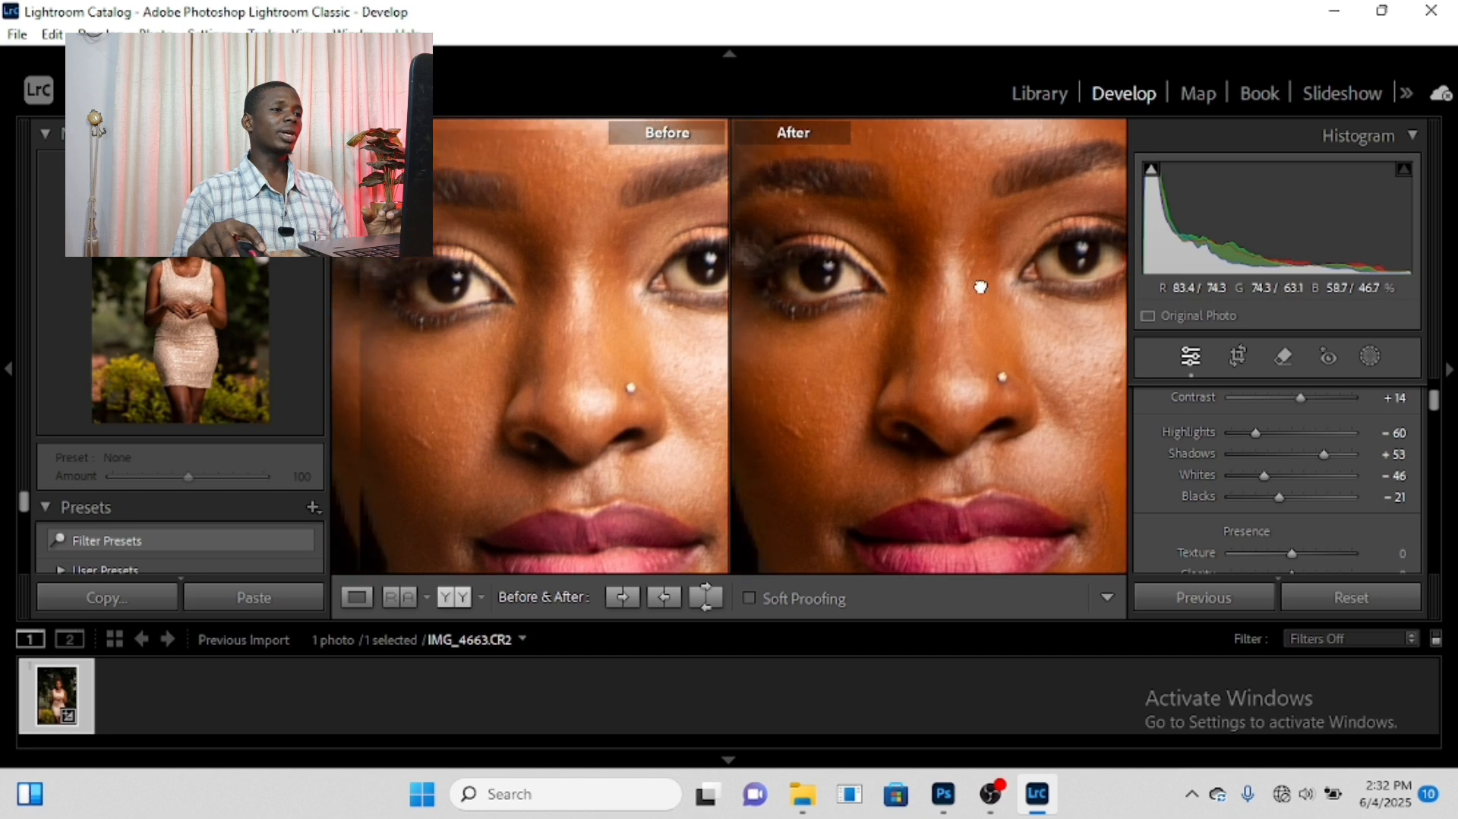
click(978, 286)
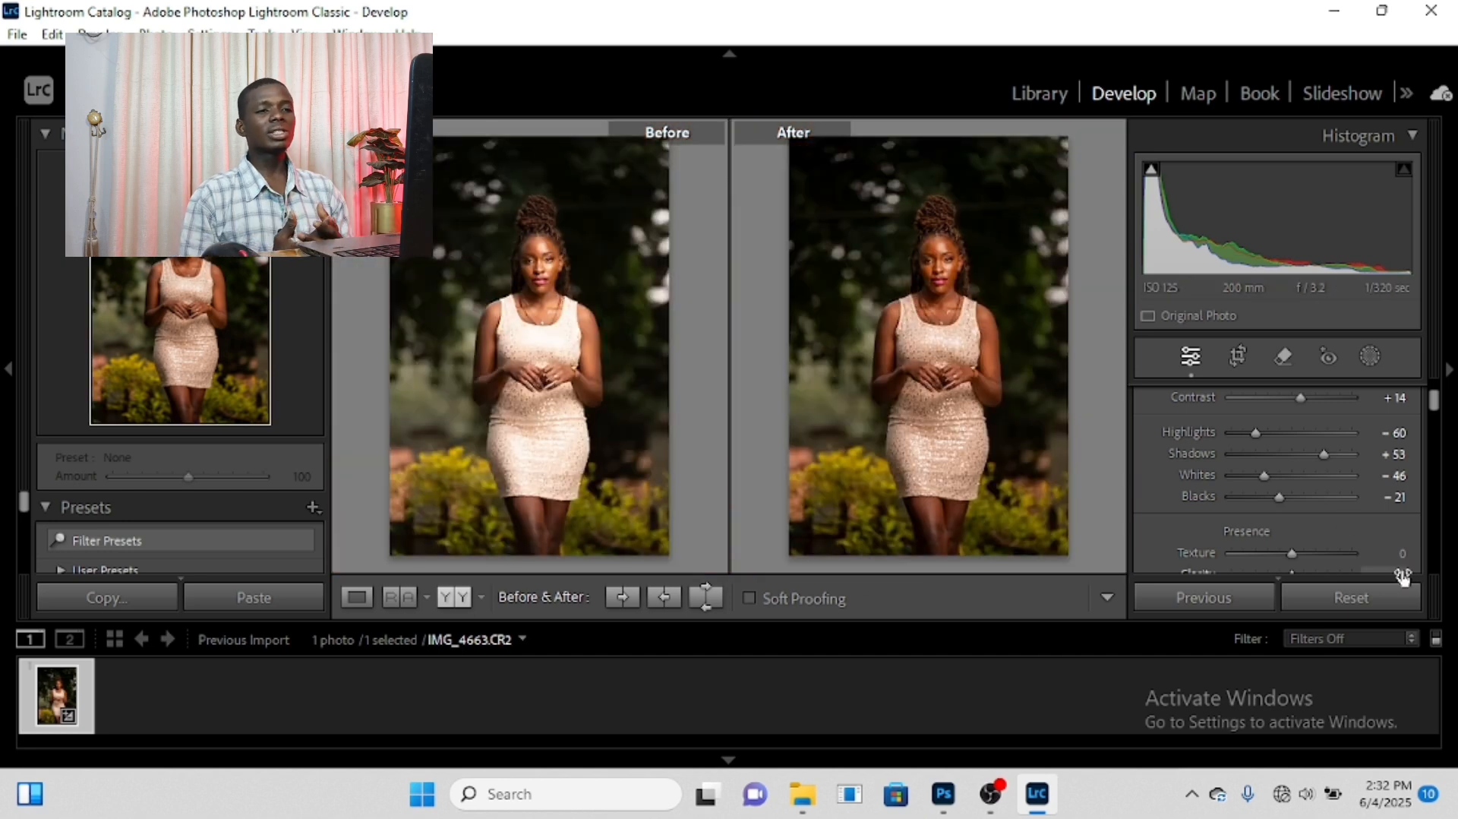
Set Texture to +12, Clarity to +30 and Dehaze to +9, inspecting the facial skin detail up close.
scroll(1292, 485, down, 2)
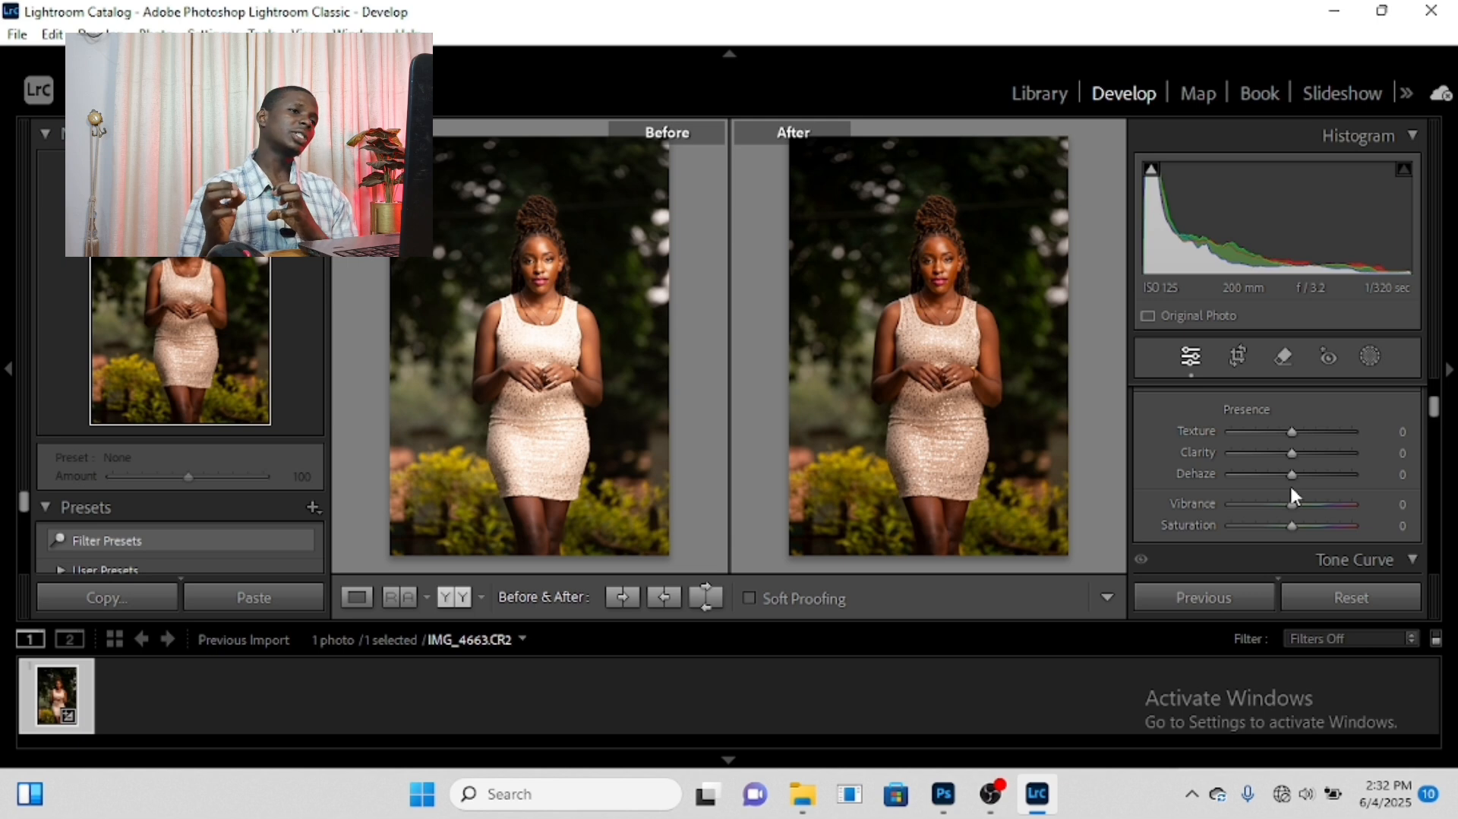
click(935, 272)
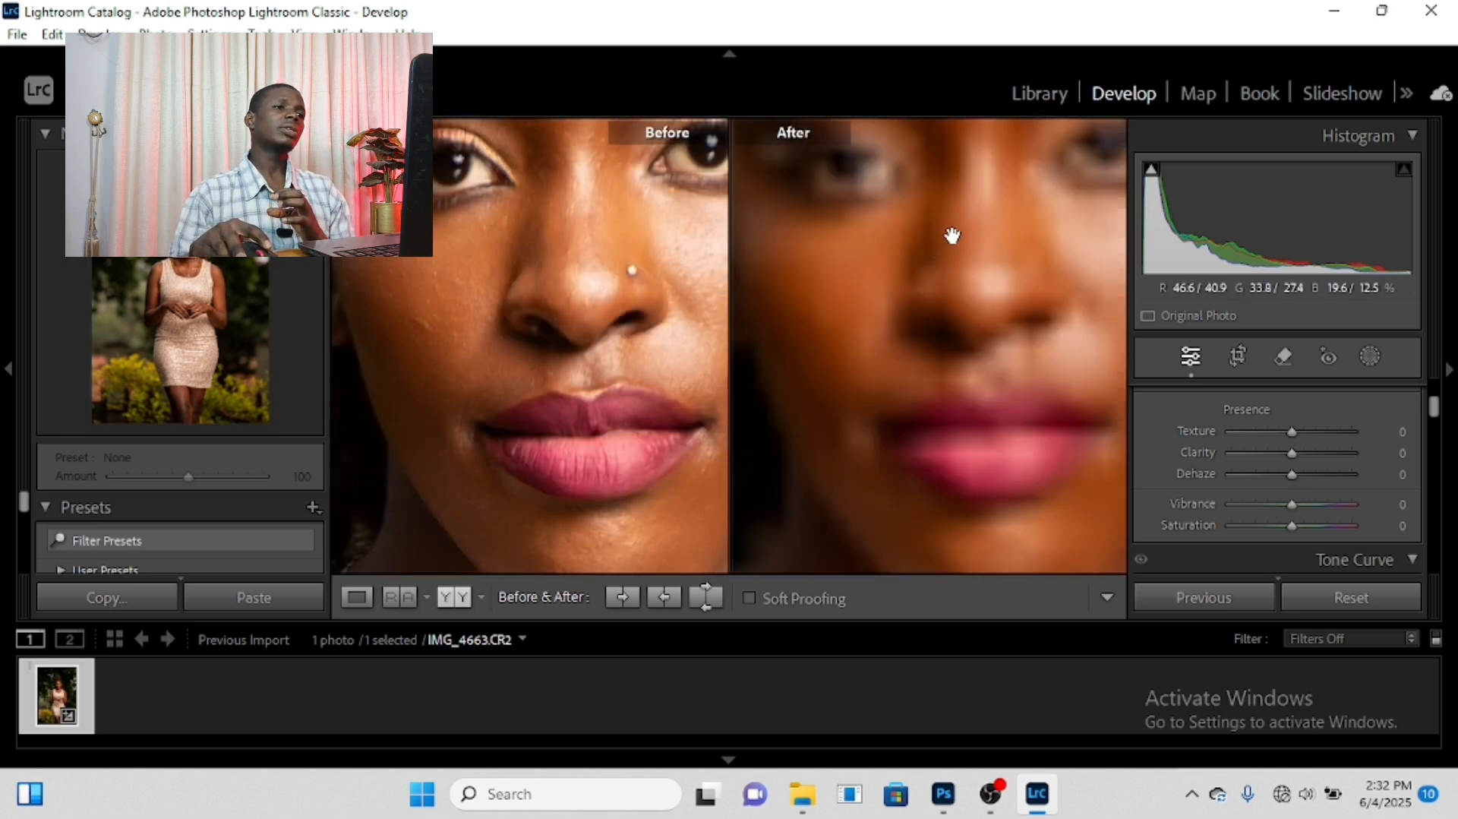
drag(953, 235, 902, 530)
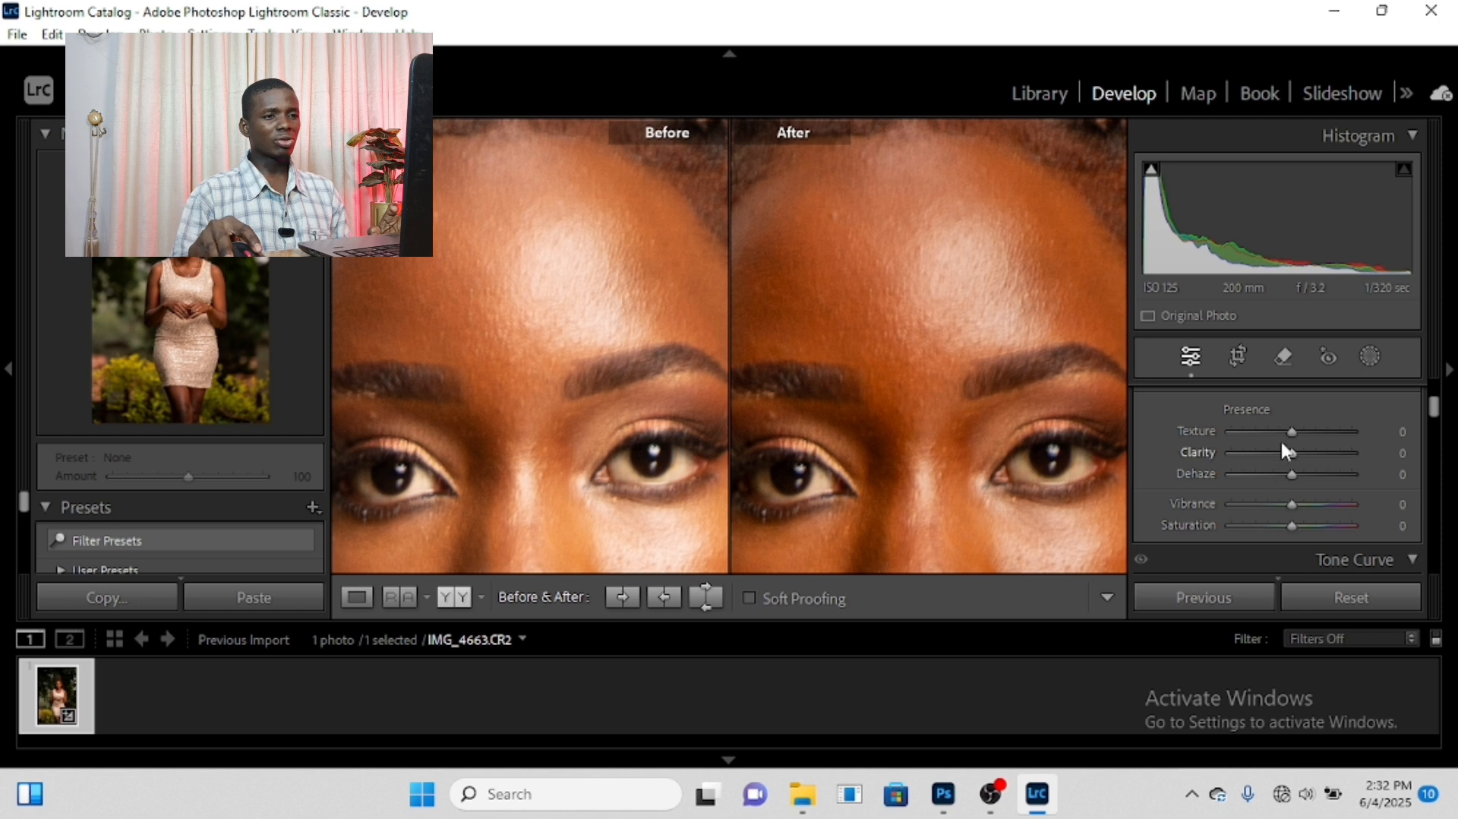
drag(1293, 433, 1300, 436)
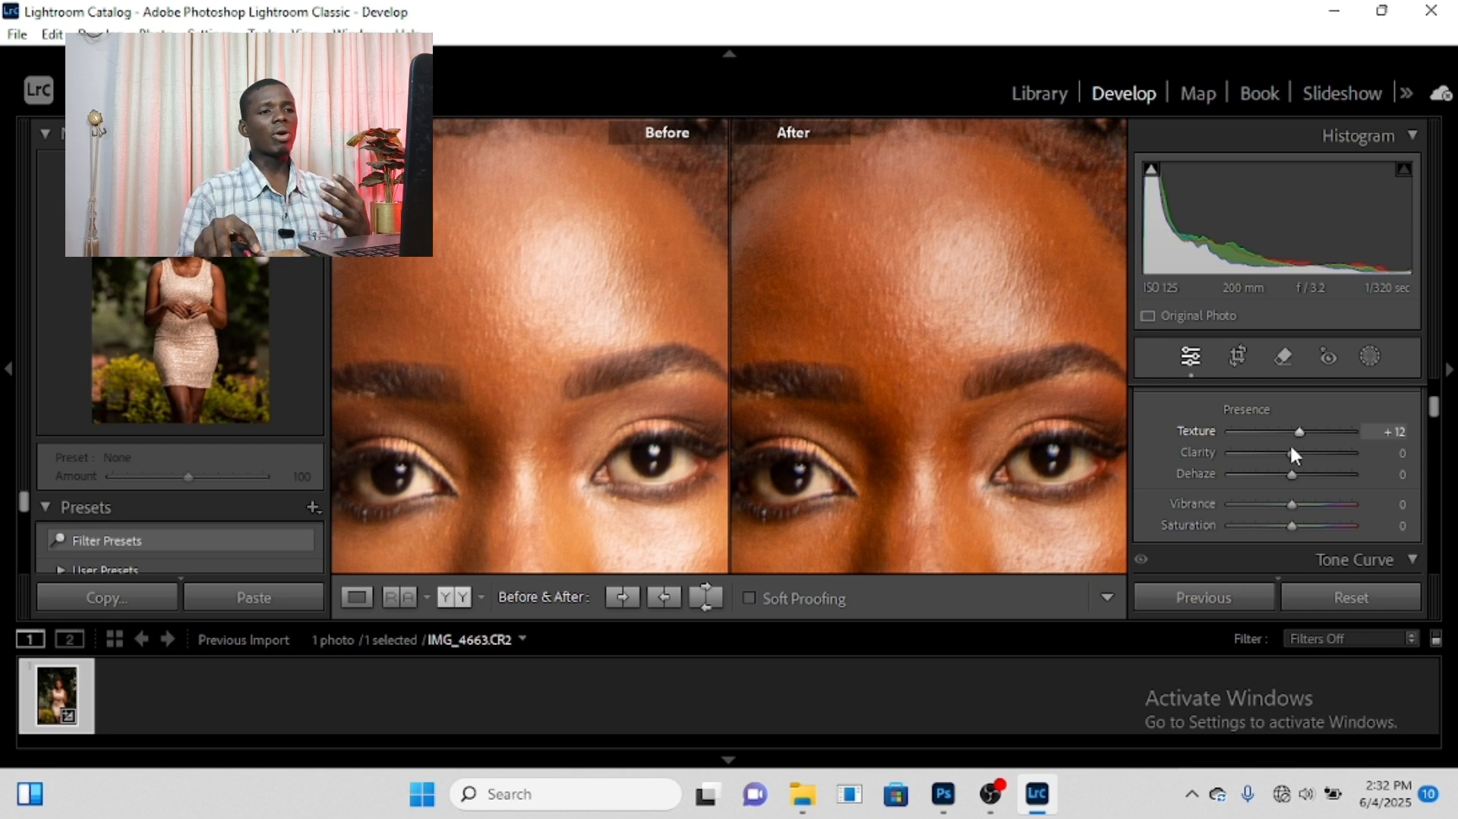
click(999, 364)
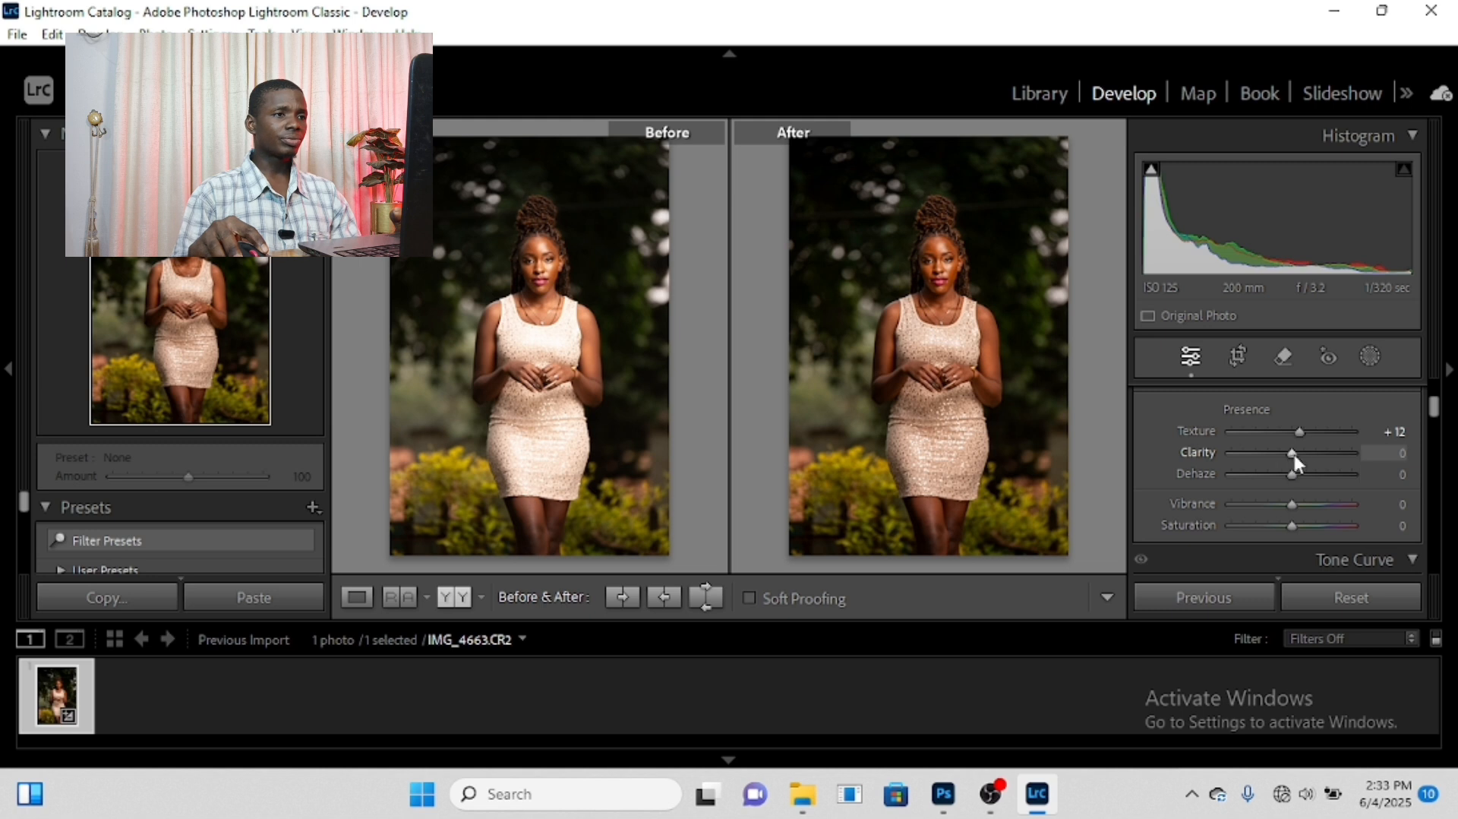
drag(1294, 454, 1307, 459)
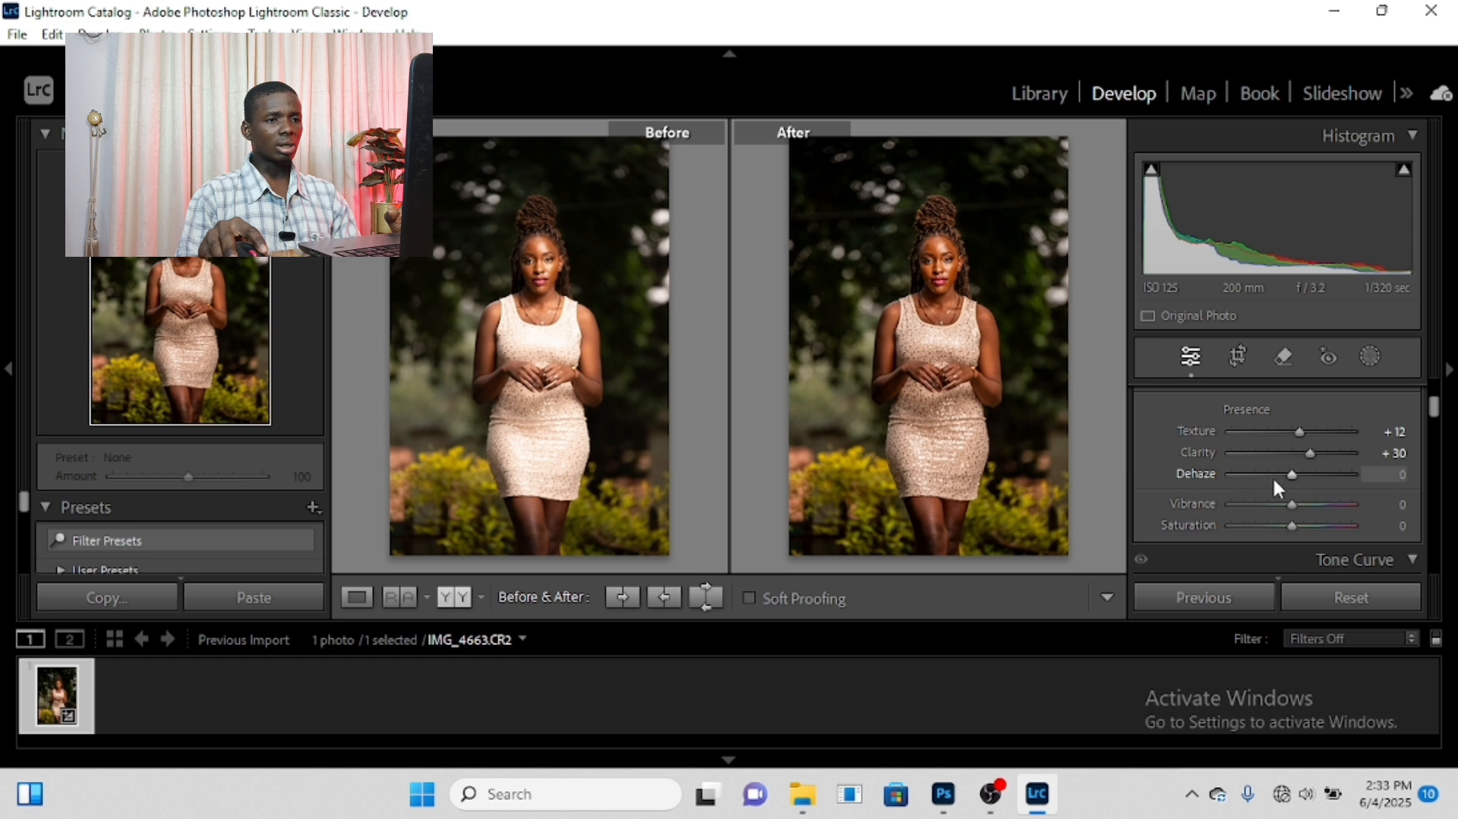
drag(1293, 474, 1299, 475)
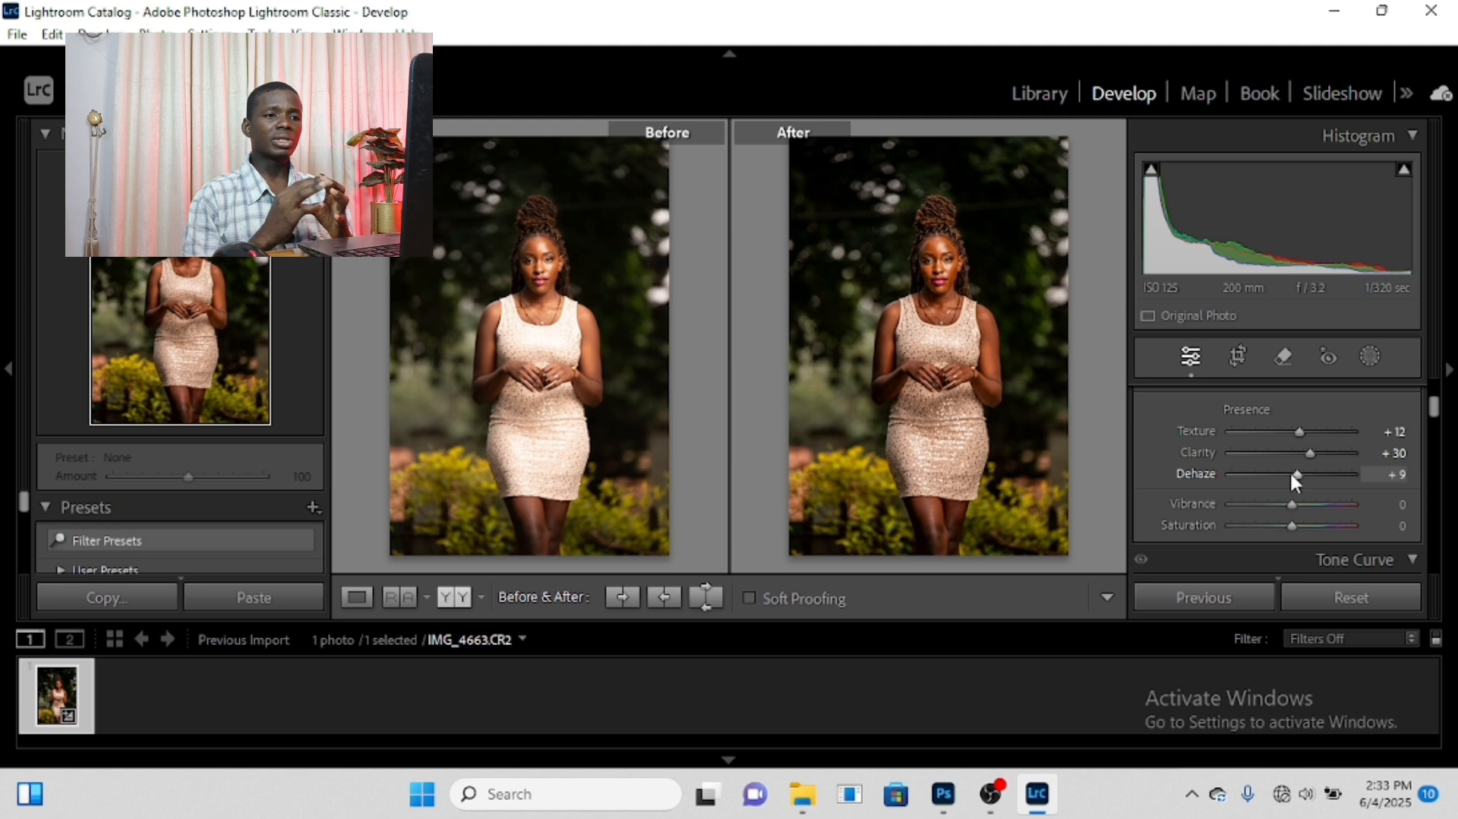
Look through the Vibrance, Saturation, Tone Curve and Color Mixer settings for the photo.
scroll(1287, 482, down, 3)
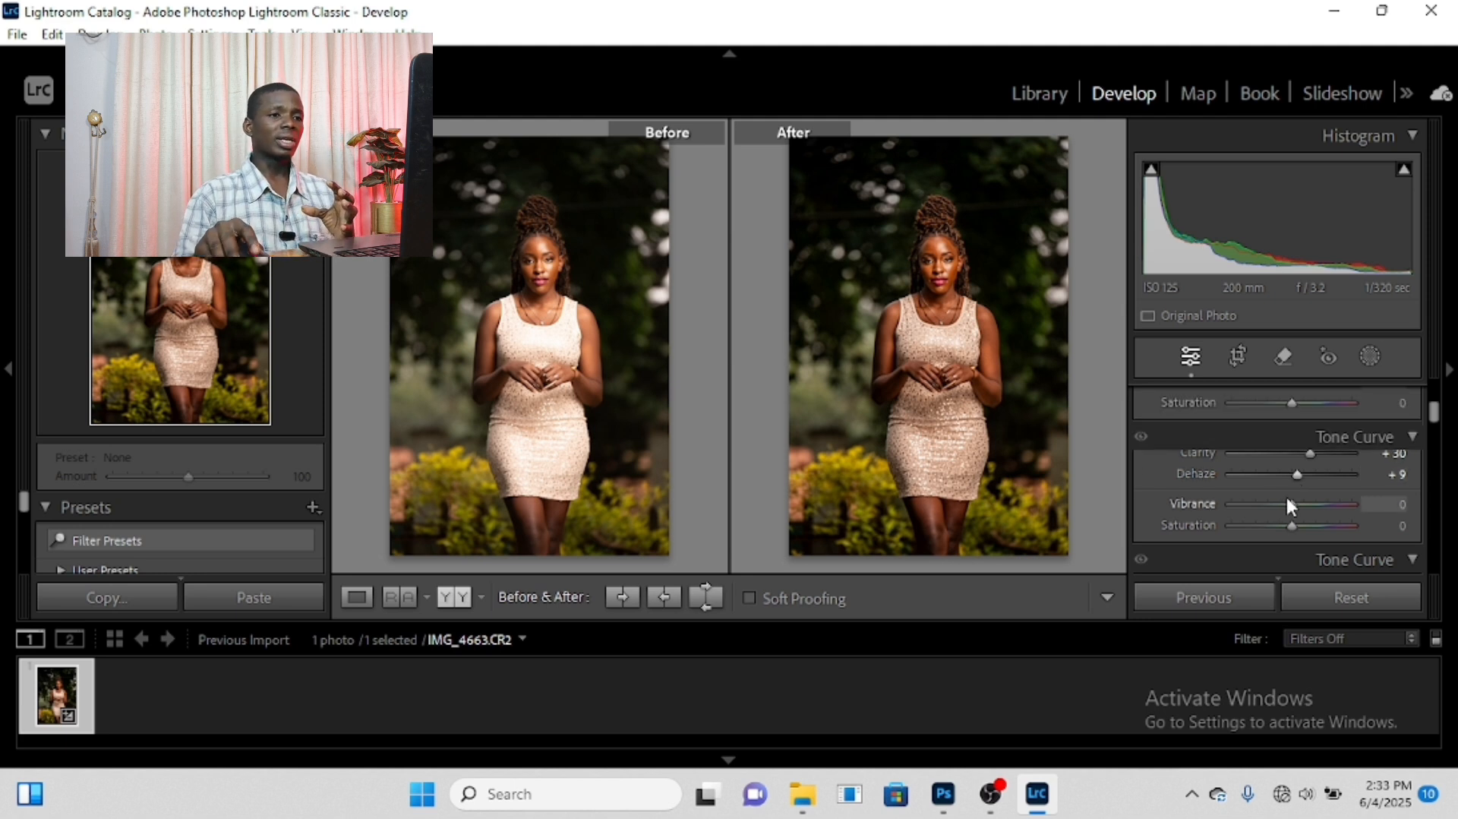
scroll(1318, 463, up, 3)
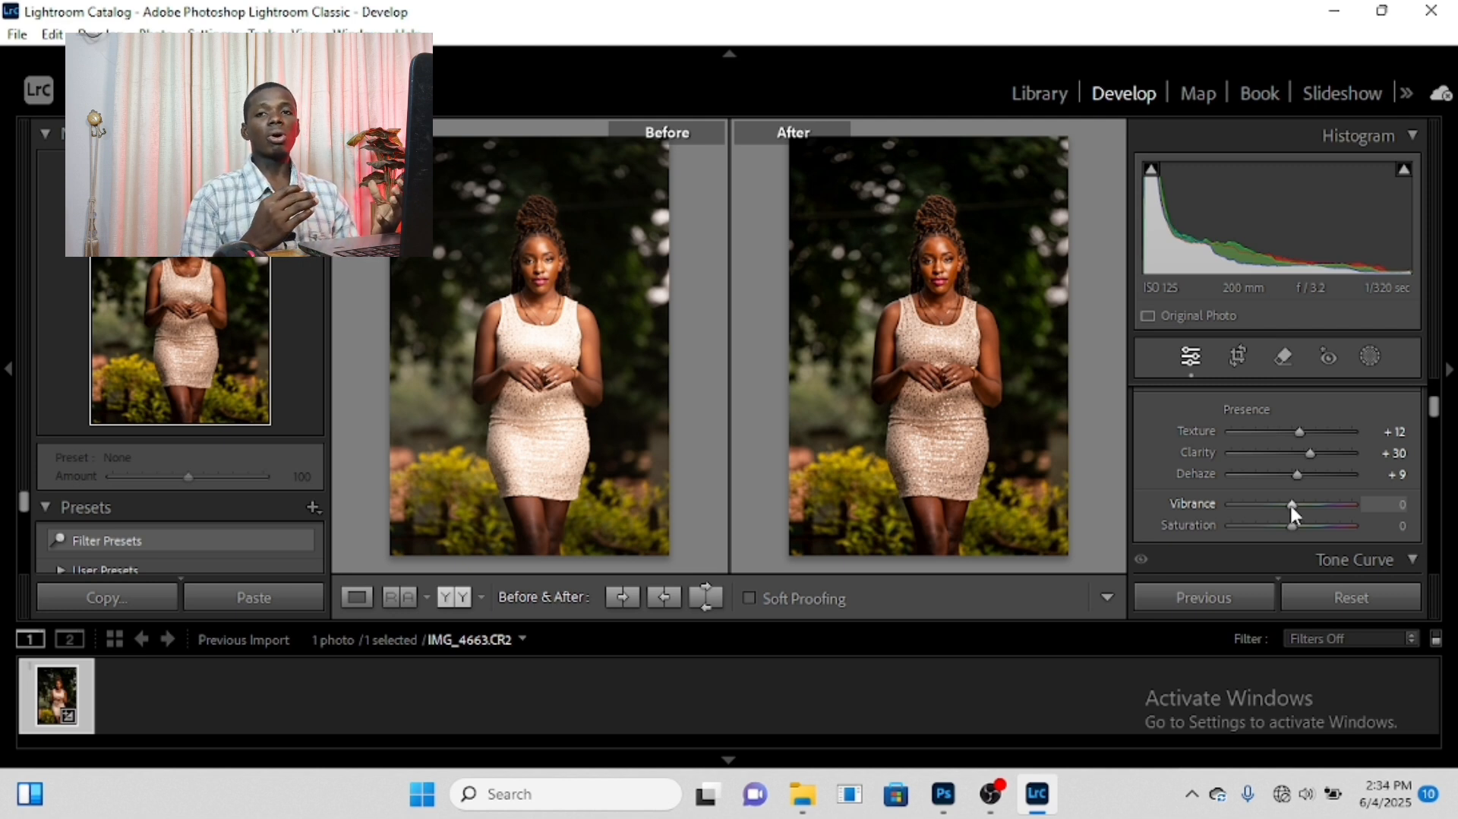
scroll(1348, 508, down, 1)
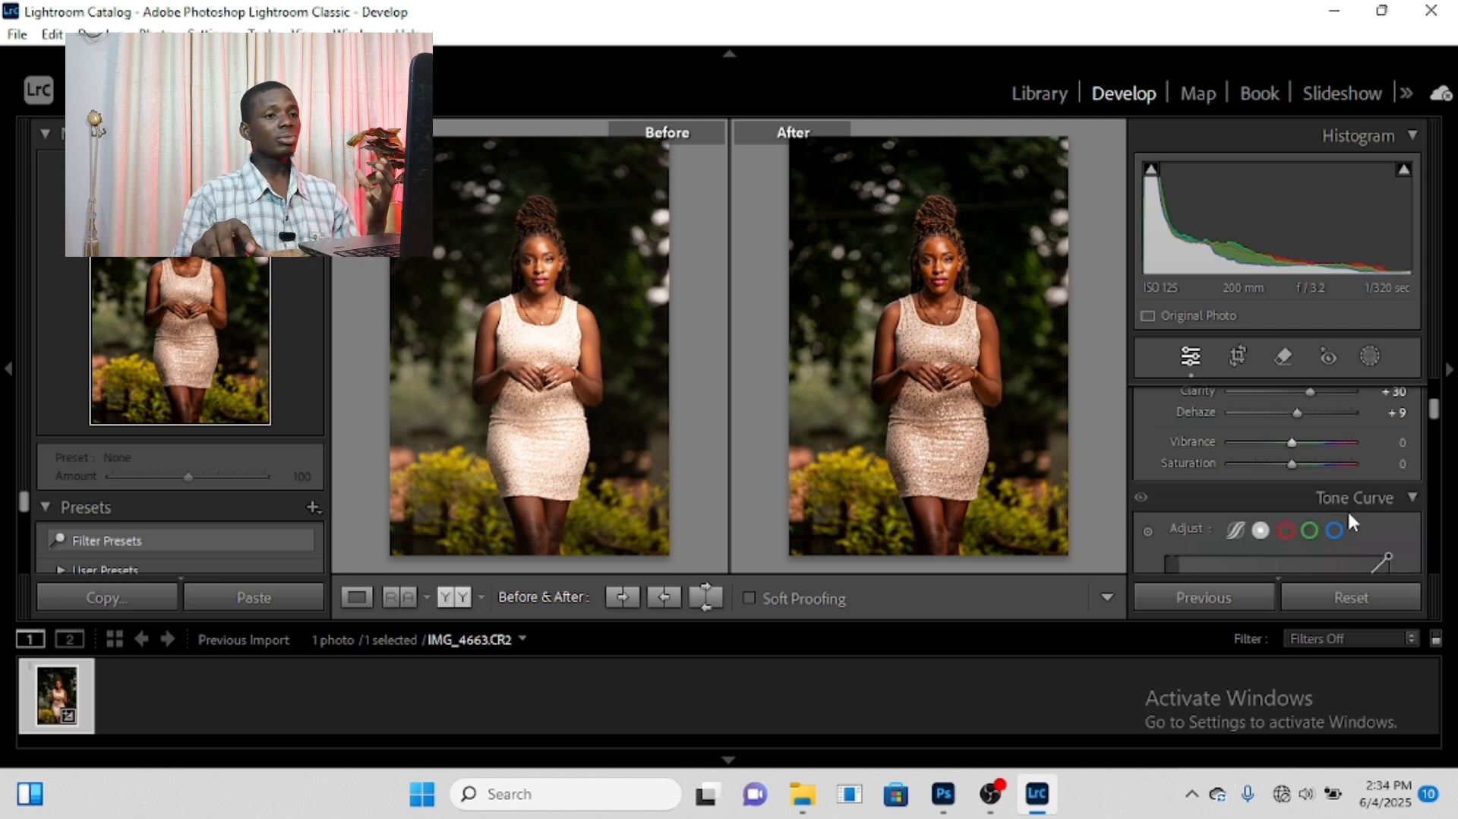
scroll(1359, 499, down, 2)
scroll(1361, 502, down, 4)
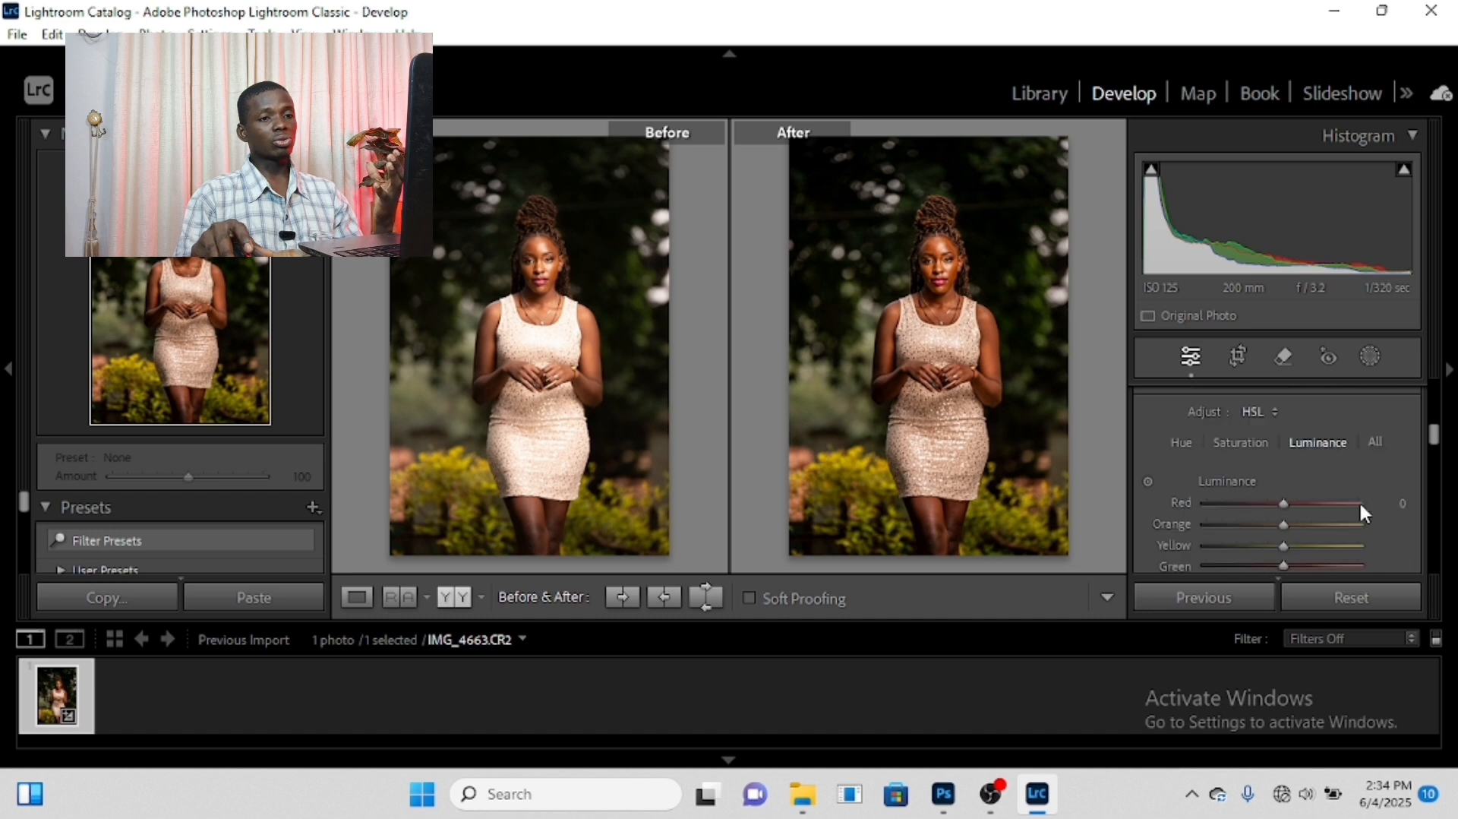
scroll(1364, 504, up, 2)
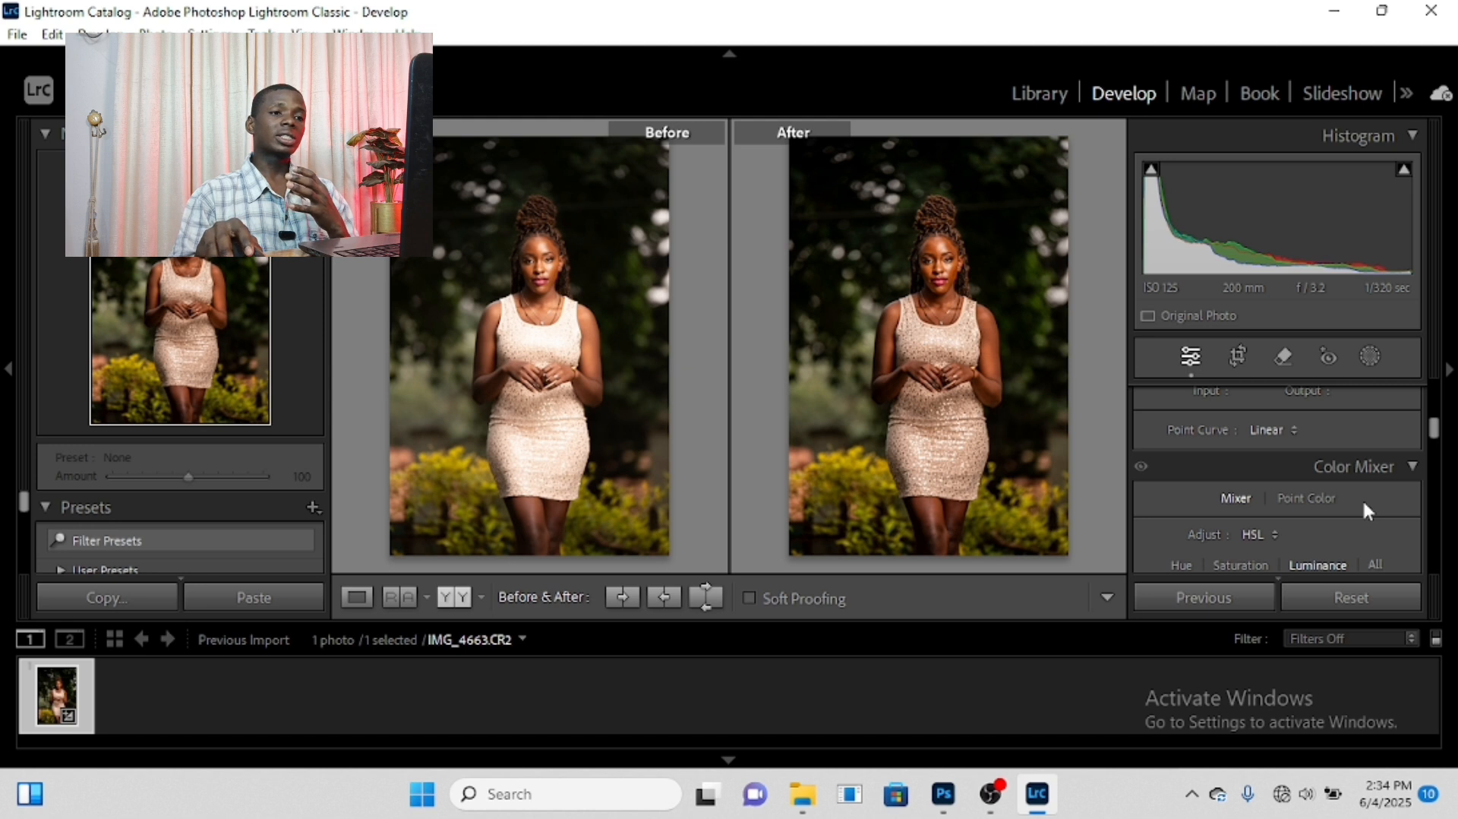
scroll(1363, 498, up, 3)
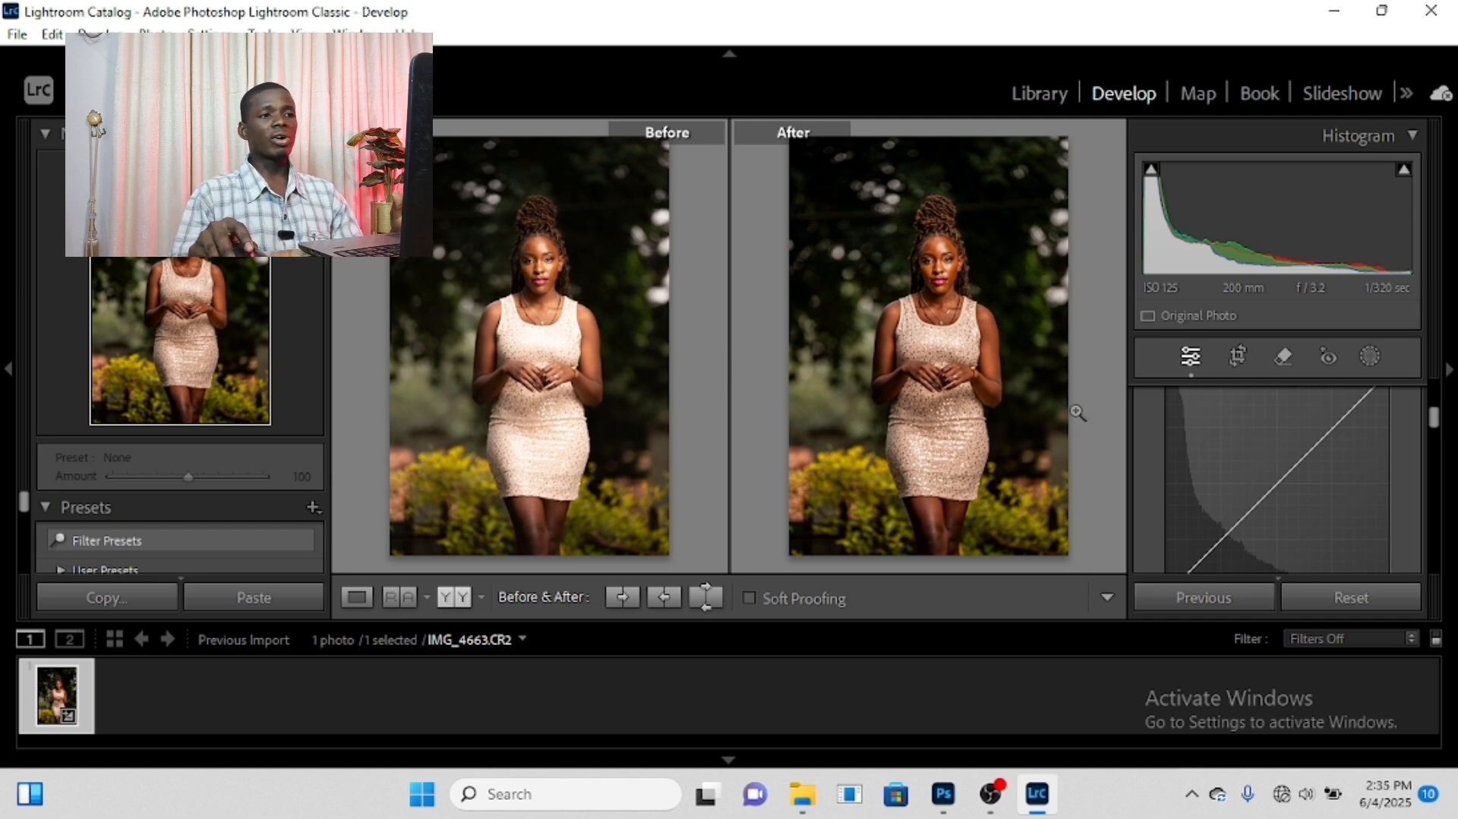
Set the photo's Vibrance to +19 and Saturation to -5, inspecting the colour of the woman's face up close.
scroll(1230, 418, up, 1)
scroll(1318, 497, up, 2)
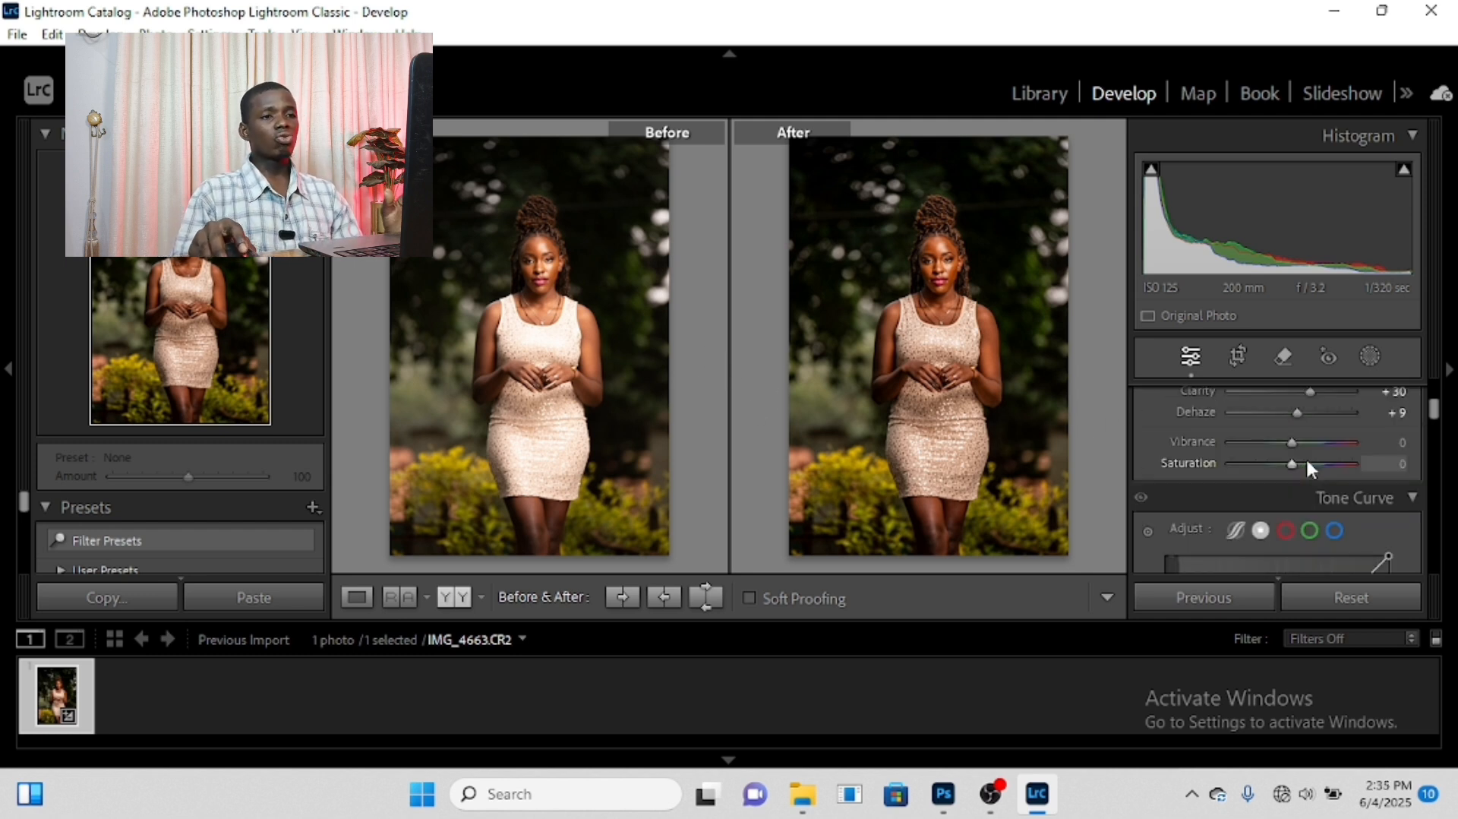
drag(1293, 444, 1314, 446)
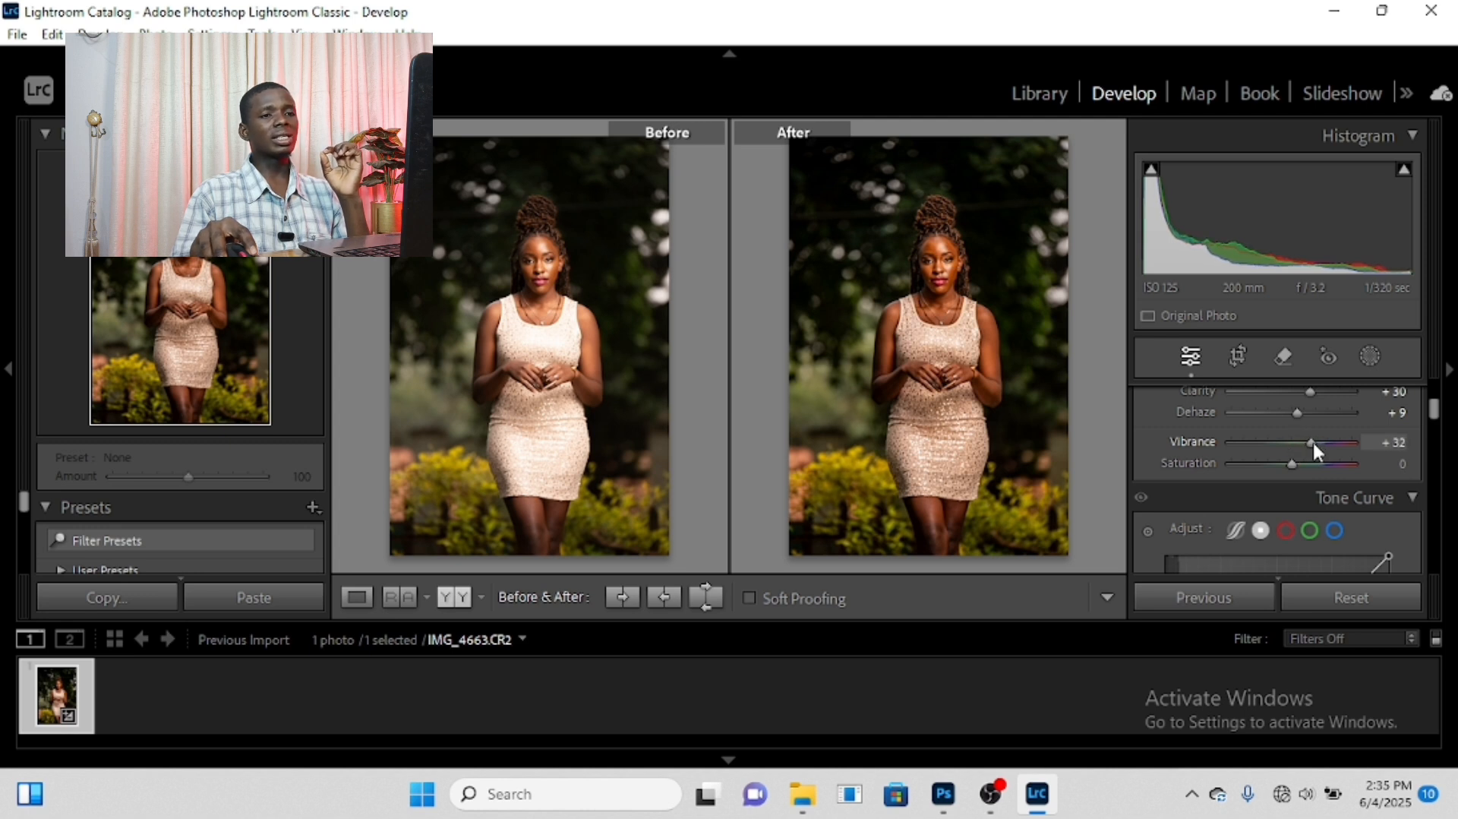
click(921, 254)
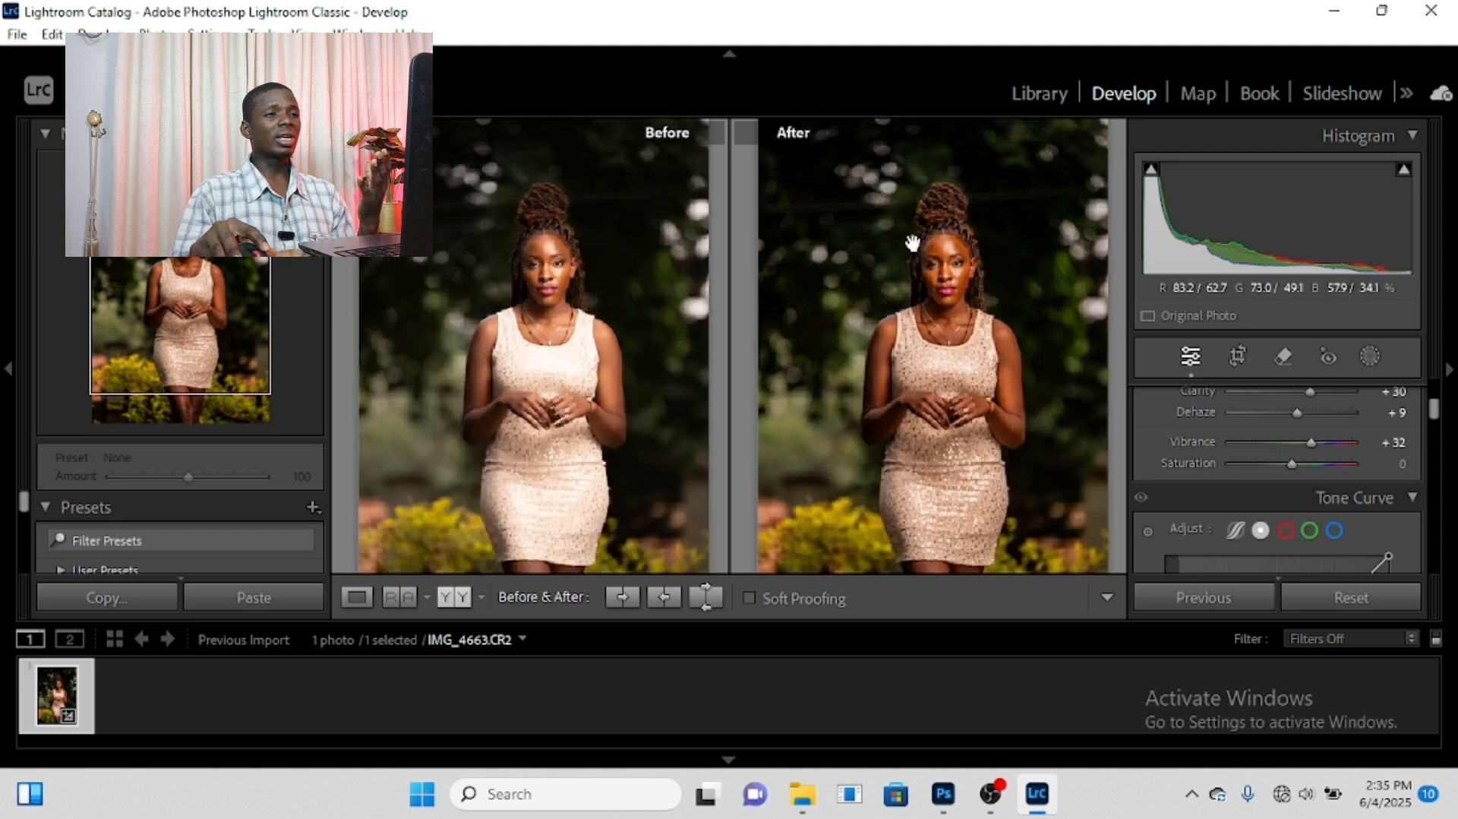
drag(1078, 352, 924, 326)
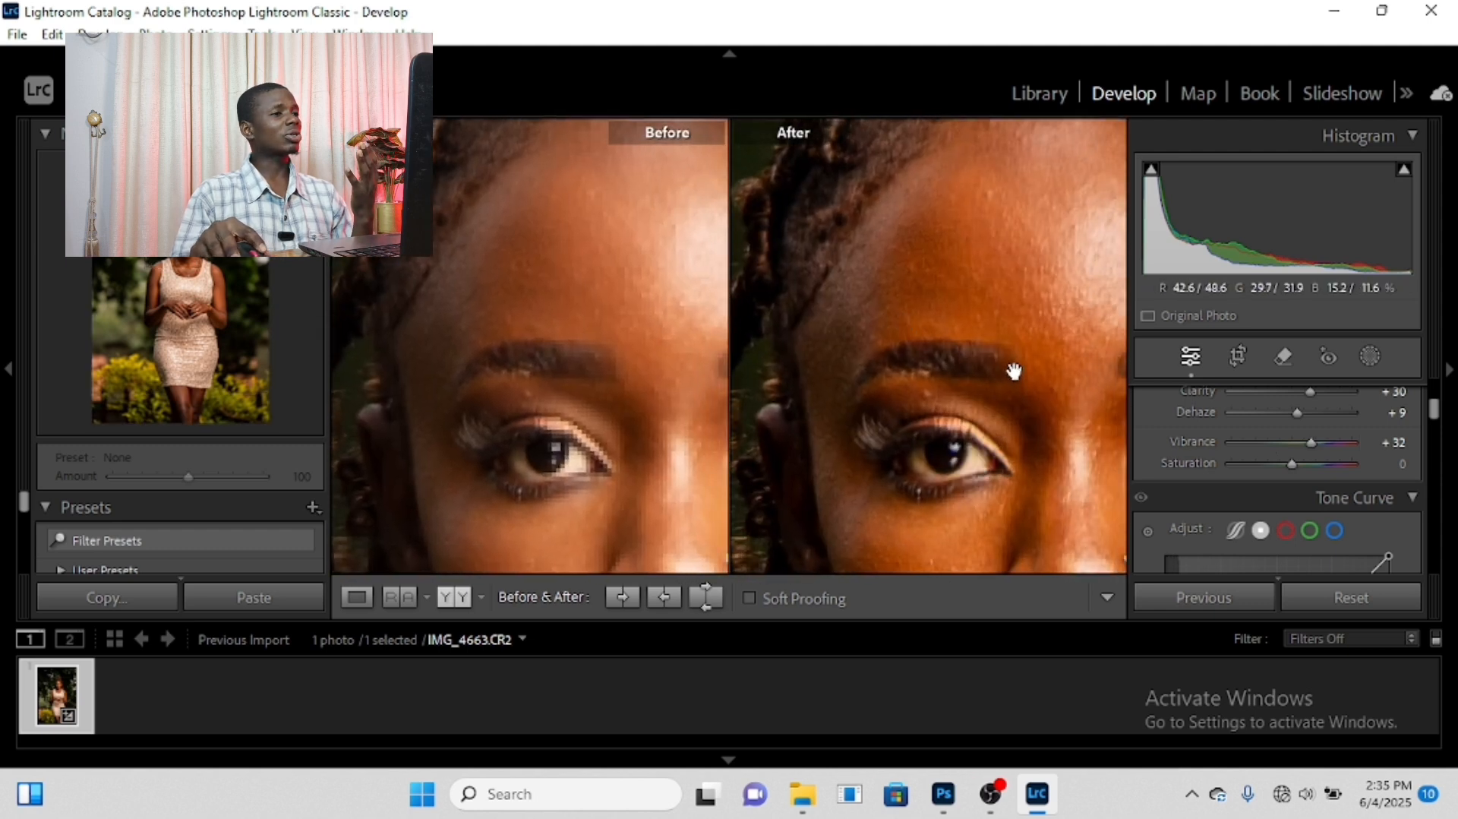
click(970, 332)
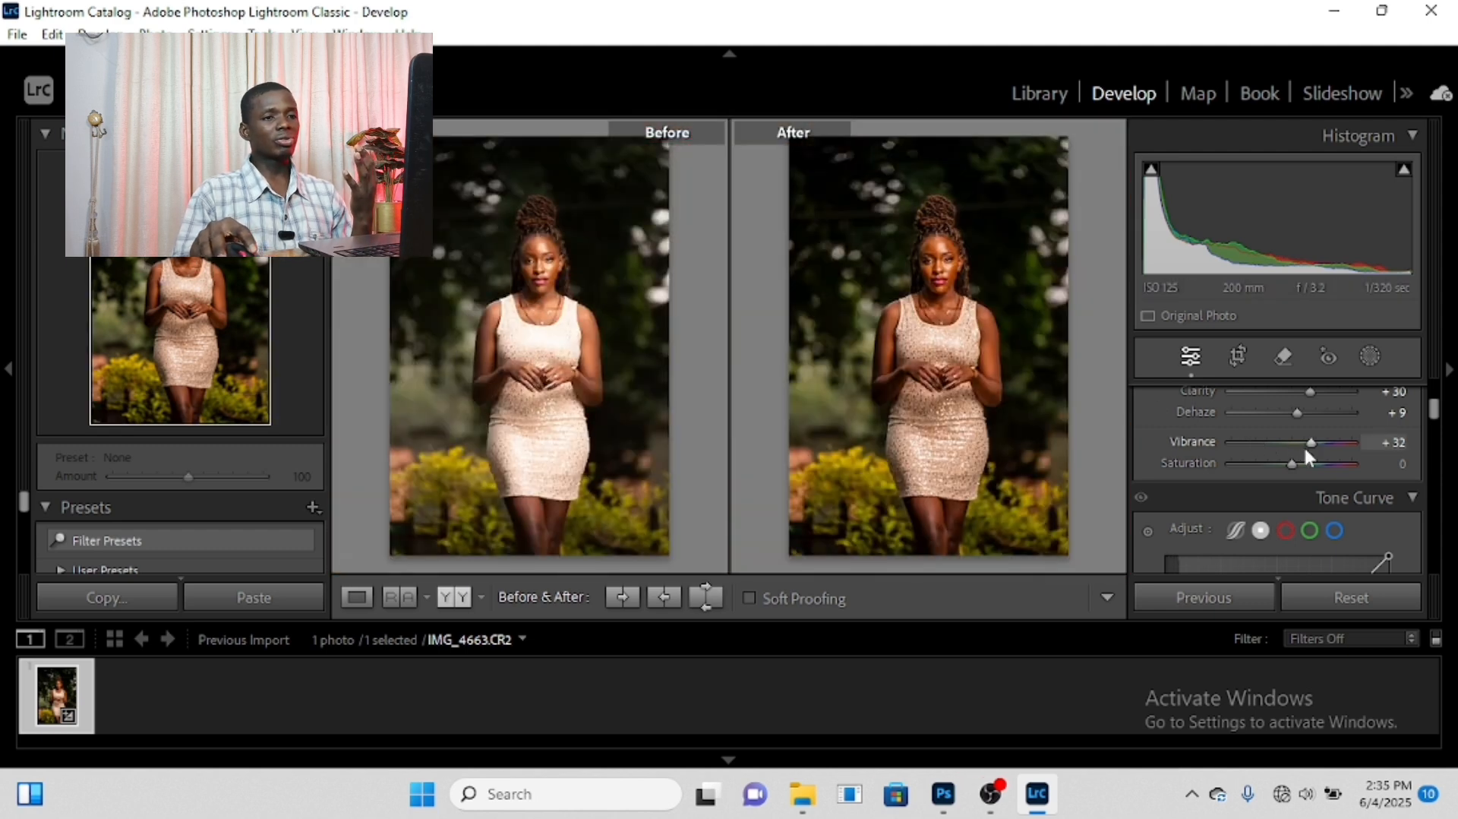
drag(1311, 441, 1305, 443)
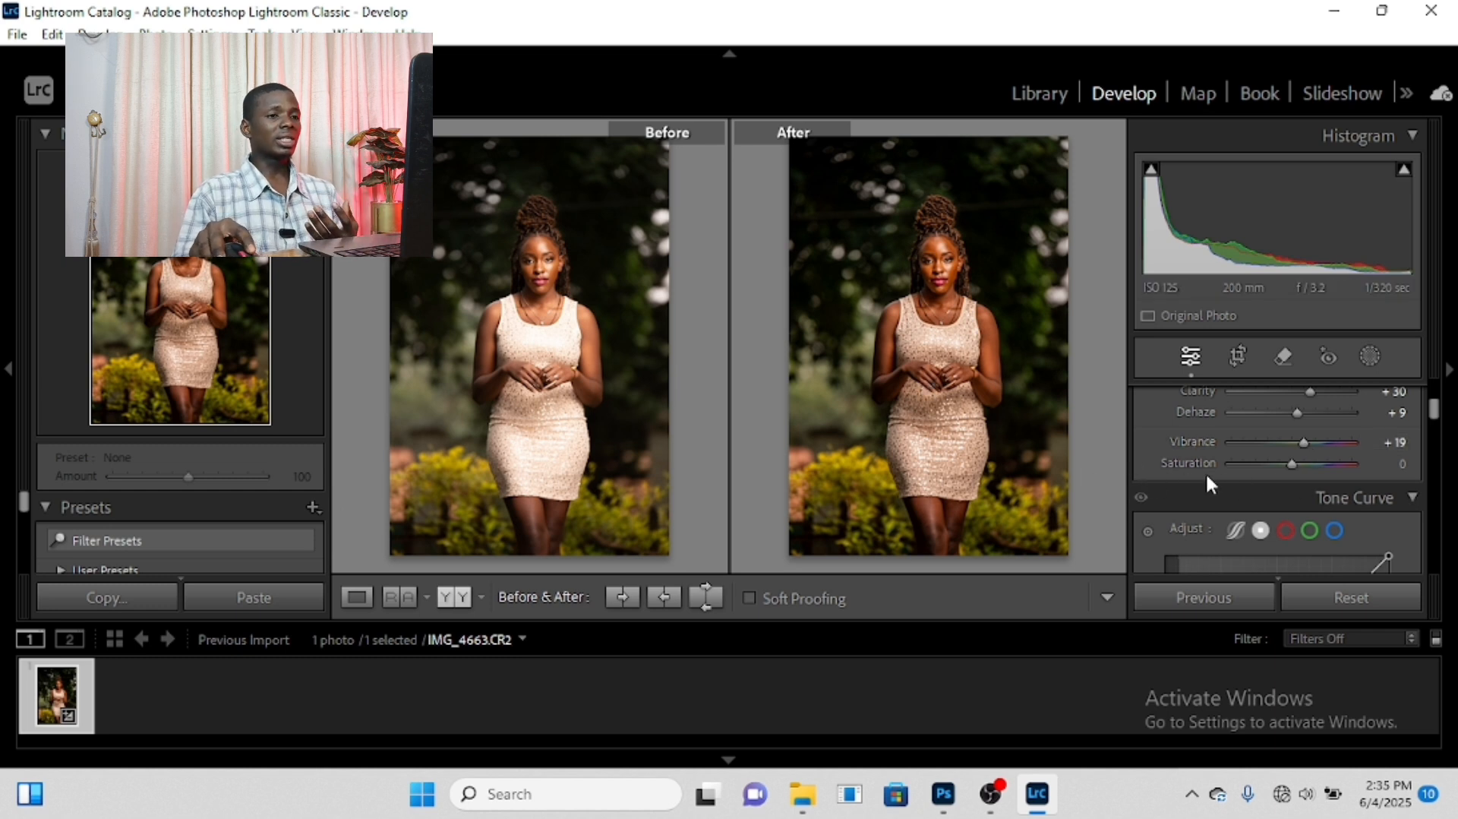
drag(1291, 464, 1295, 465)
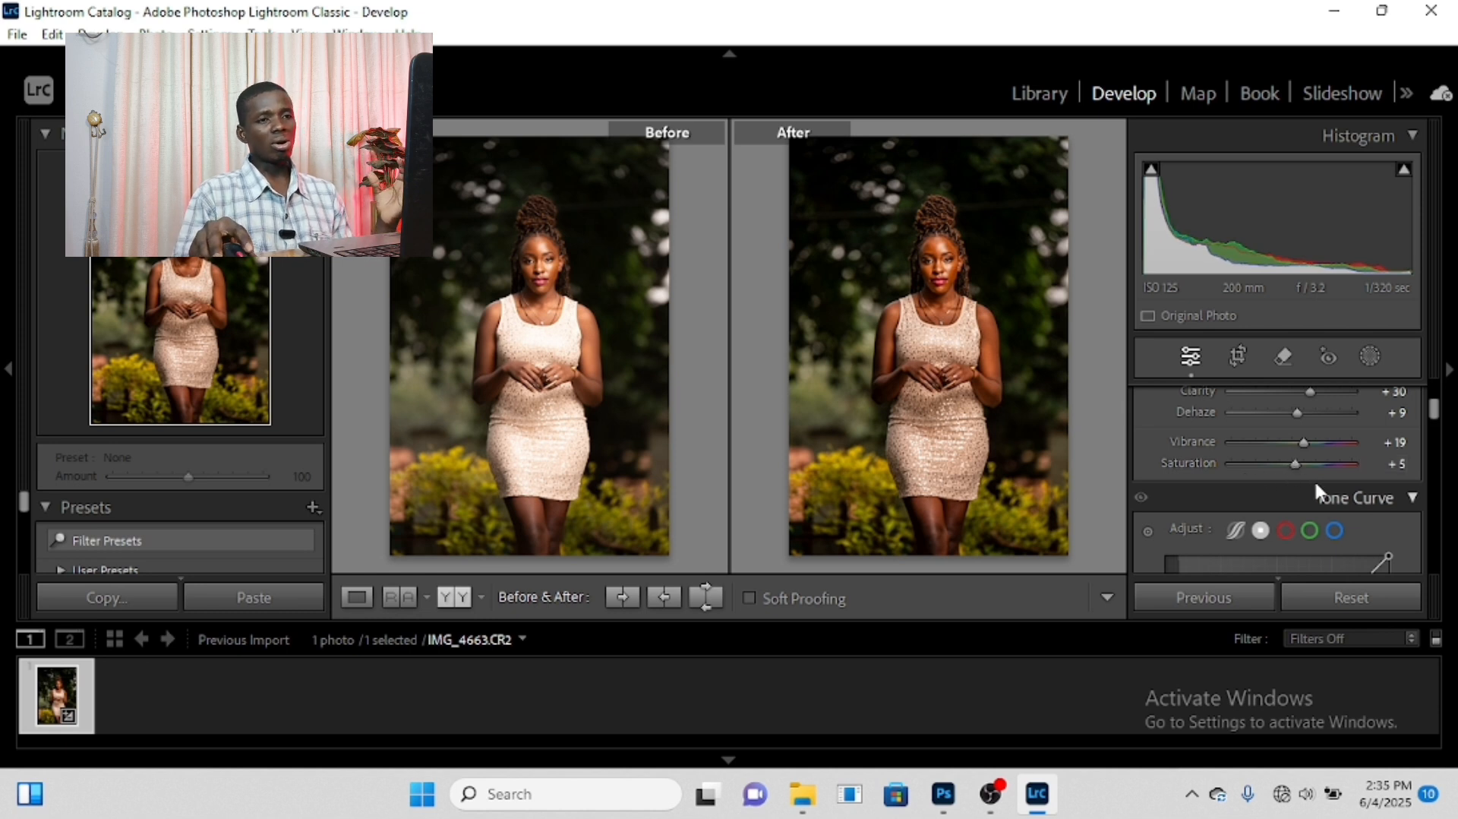
drag(1294, 463, 1284, 467)
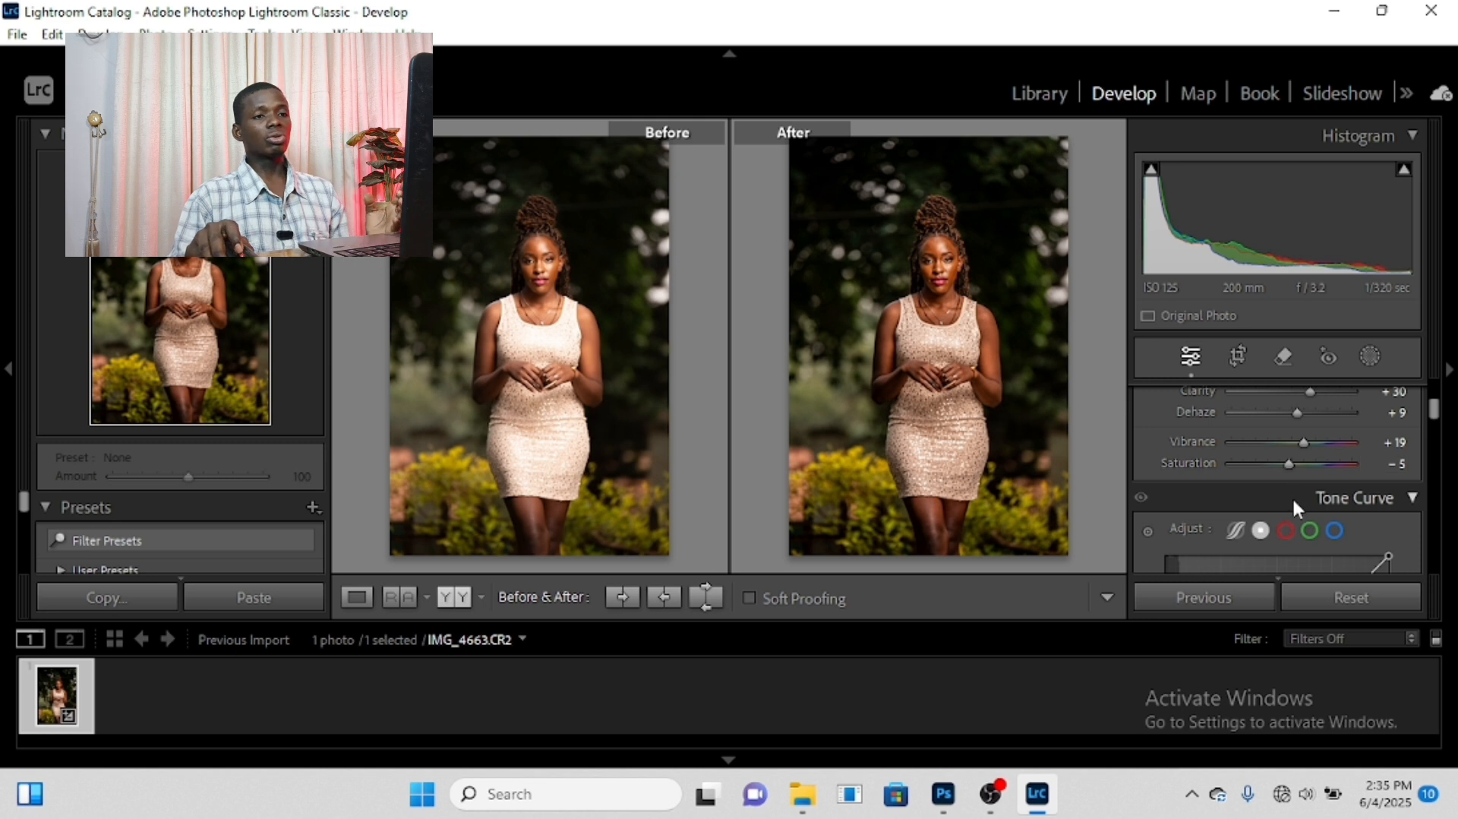
Switch the Color Mixer's adjustment mode to Color so that each colour range is edited on its own.
scroll(1292, 495, down, 3)
scroll(1293, 500, up, 2)
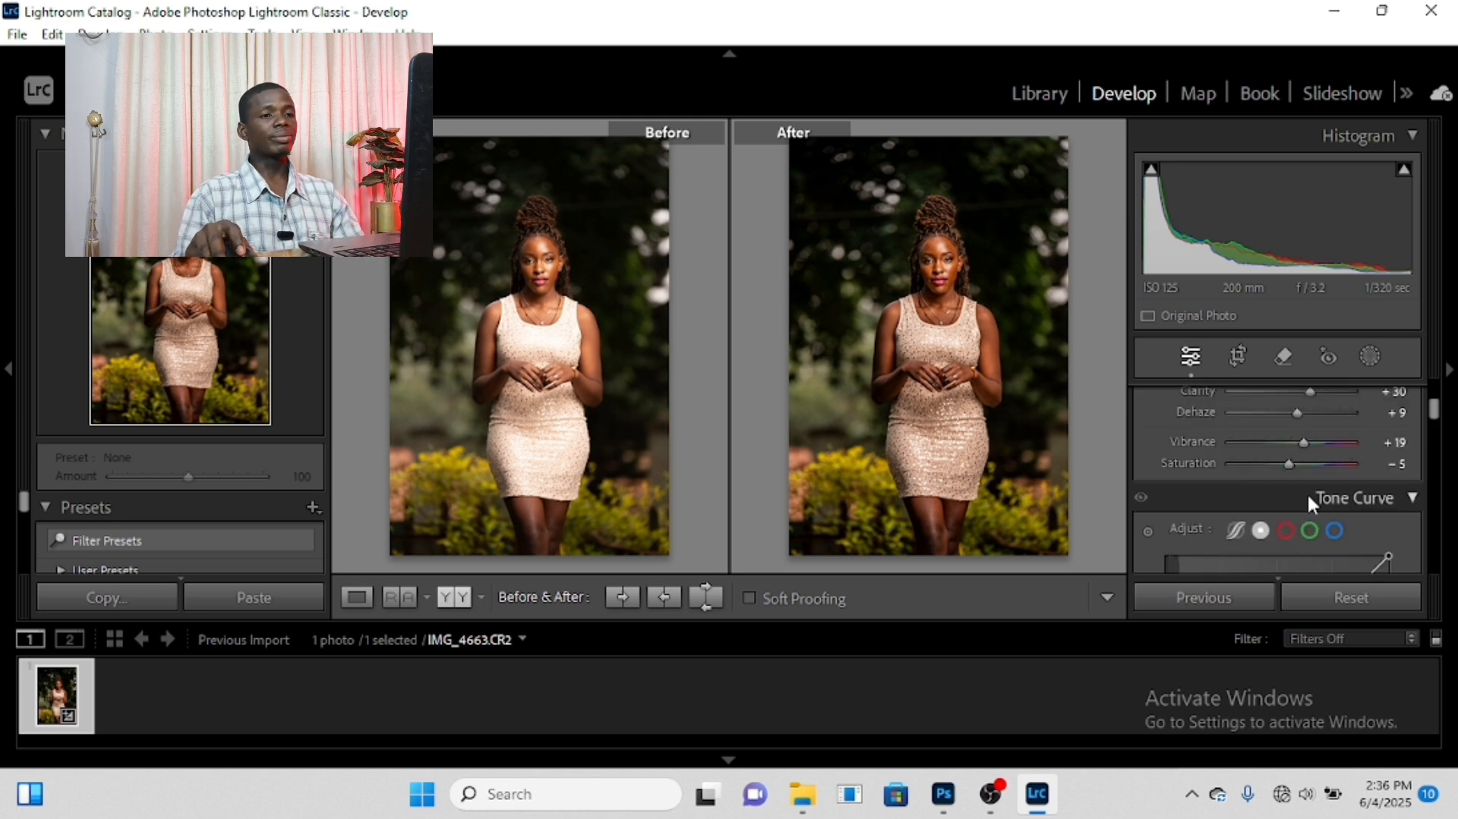
scroll(1313, 504, up, 2)
scroll(1317, 509, down, 7)
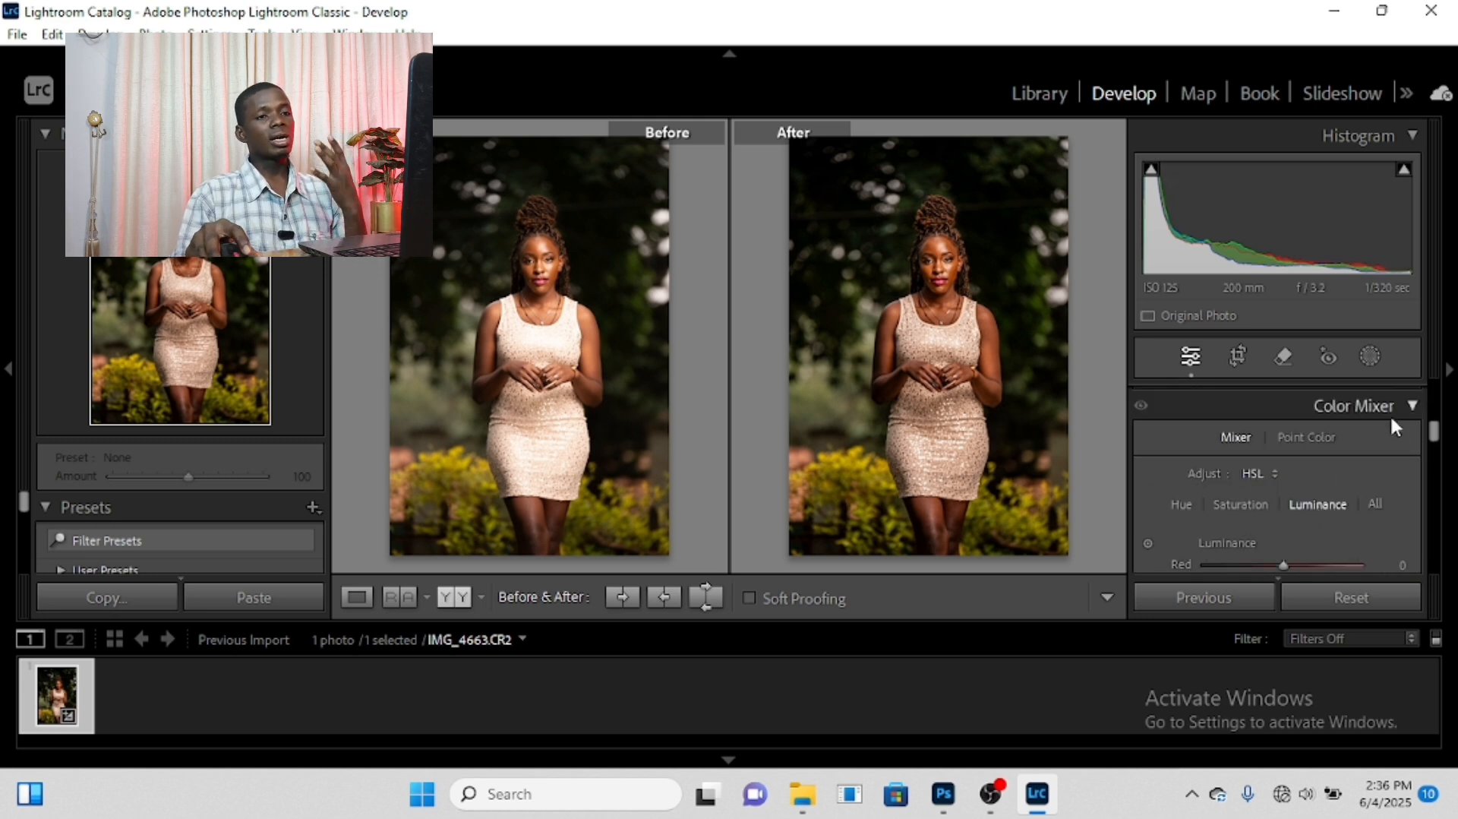
click(1410, 408)
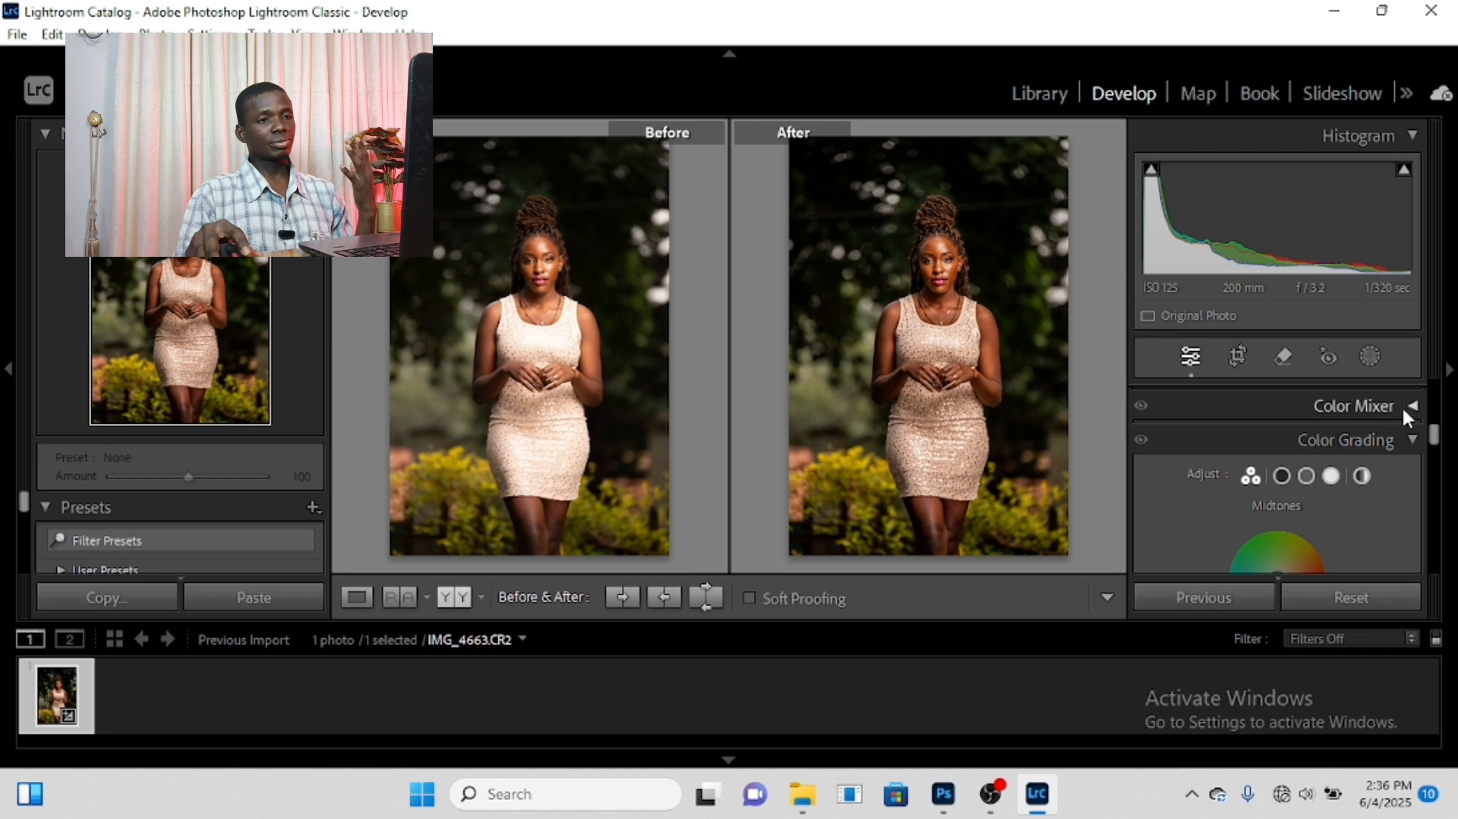
click(1400, 401)
scroll(1216, 531, down, 1)
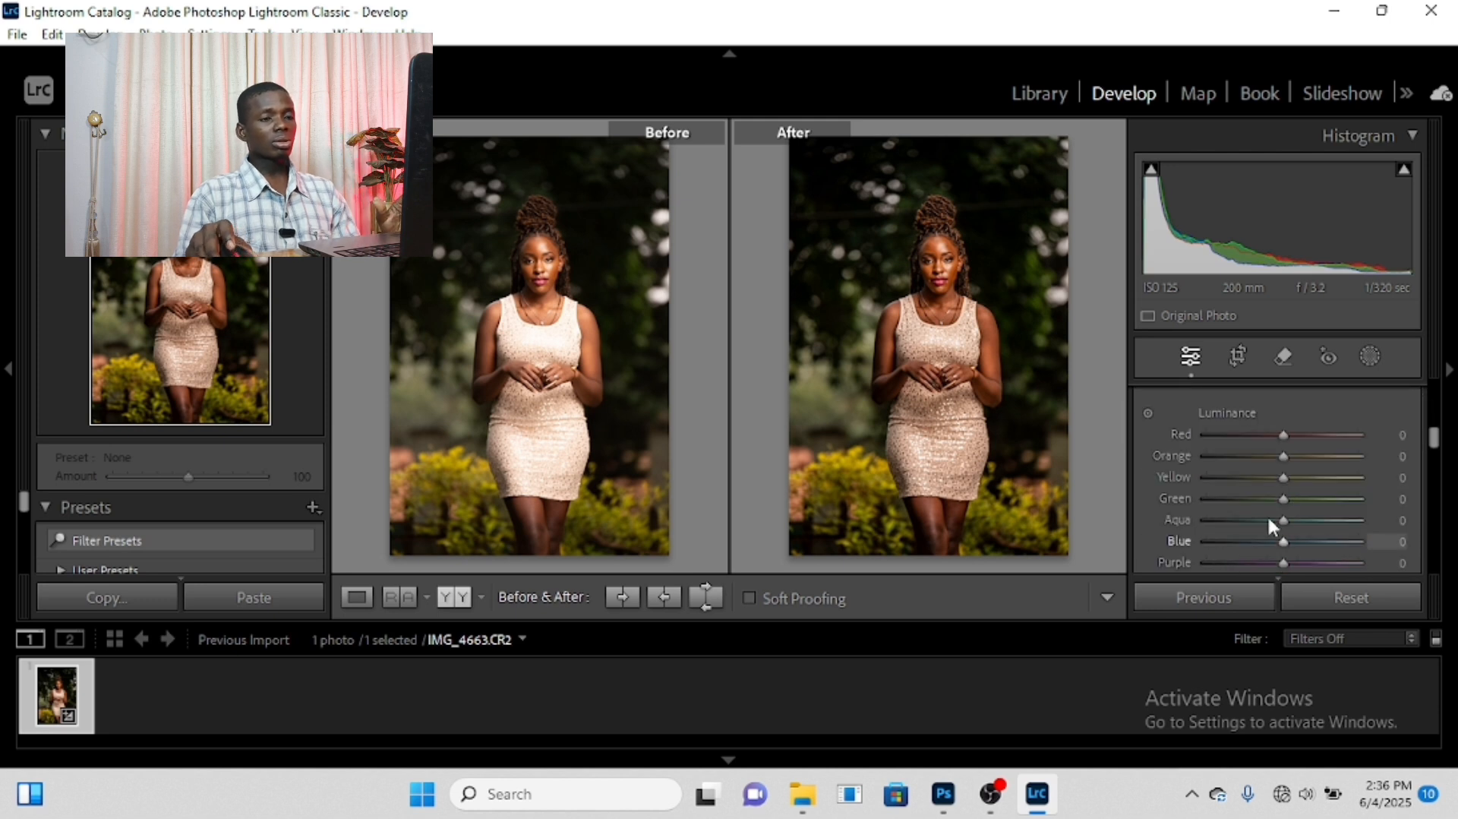
scroll(1284, 493, up, 1)
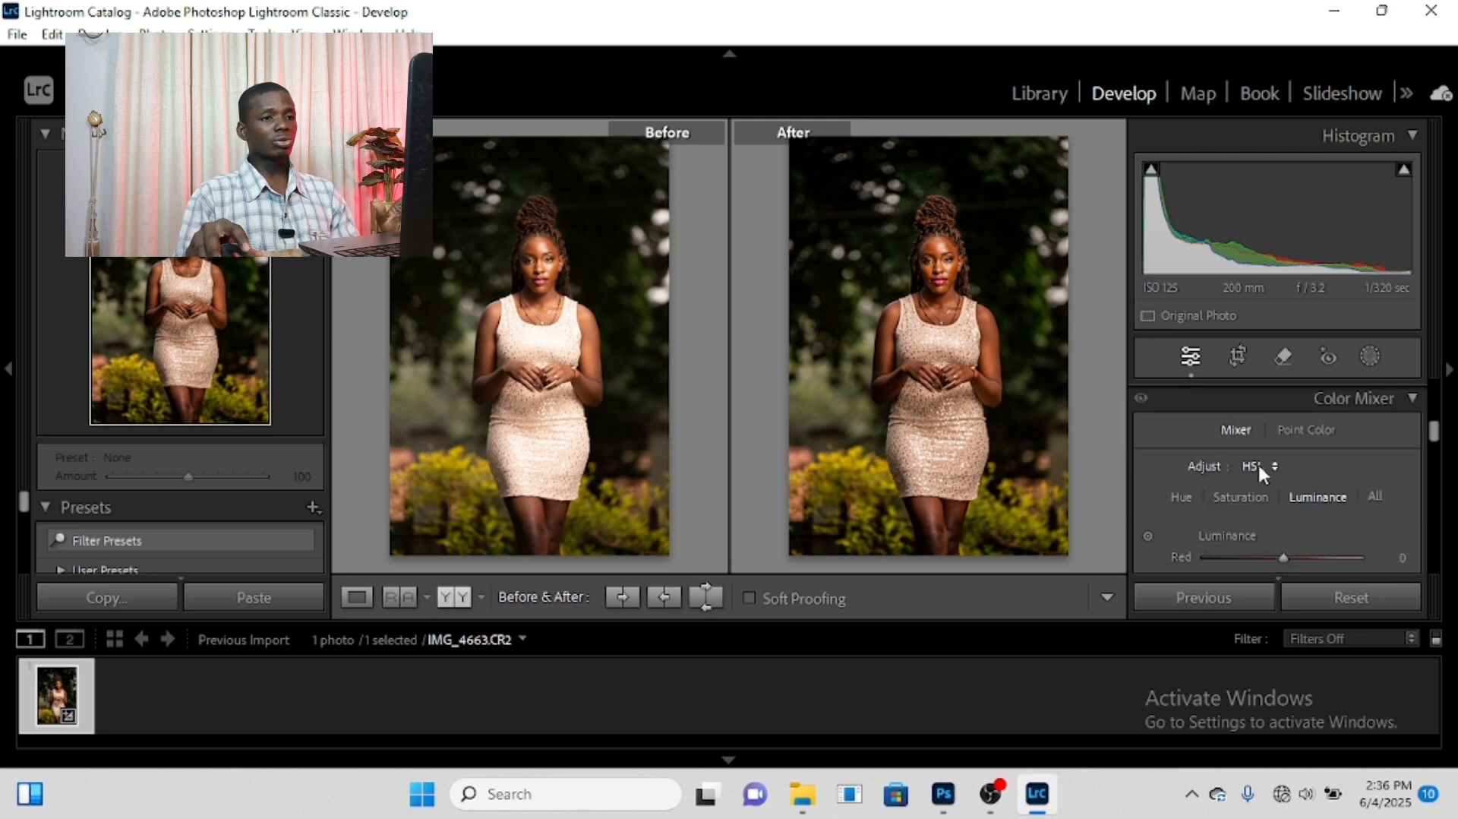
click(1275, 466)
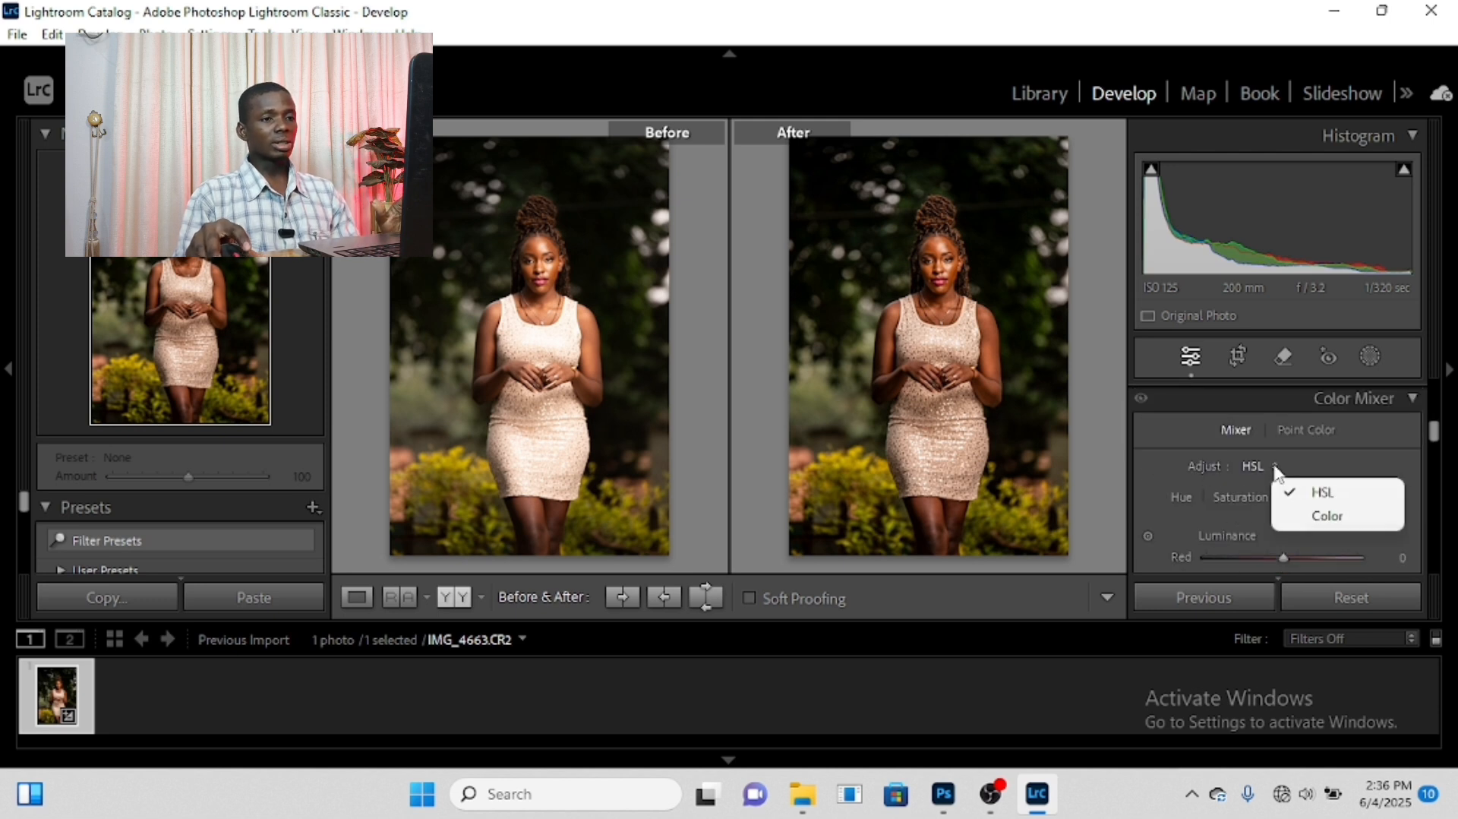
click(1325, 517)
Set the red range's Saturation to +10 and lower its Luminance in the Color Mixer.
scroll(1267, 486, down, 3)
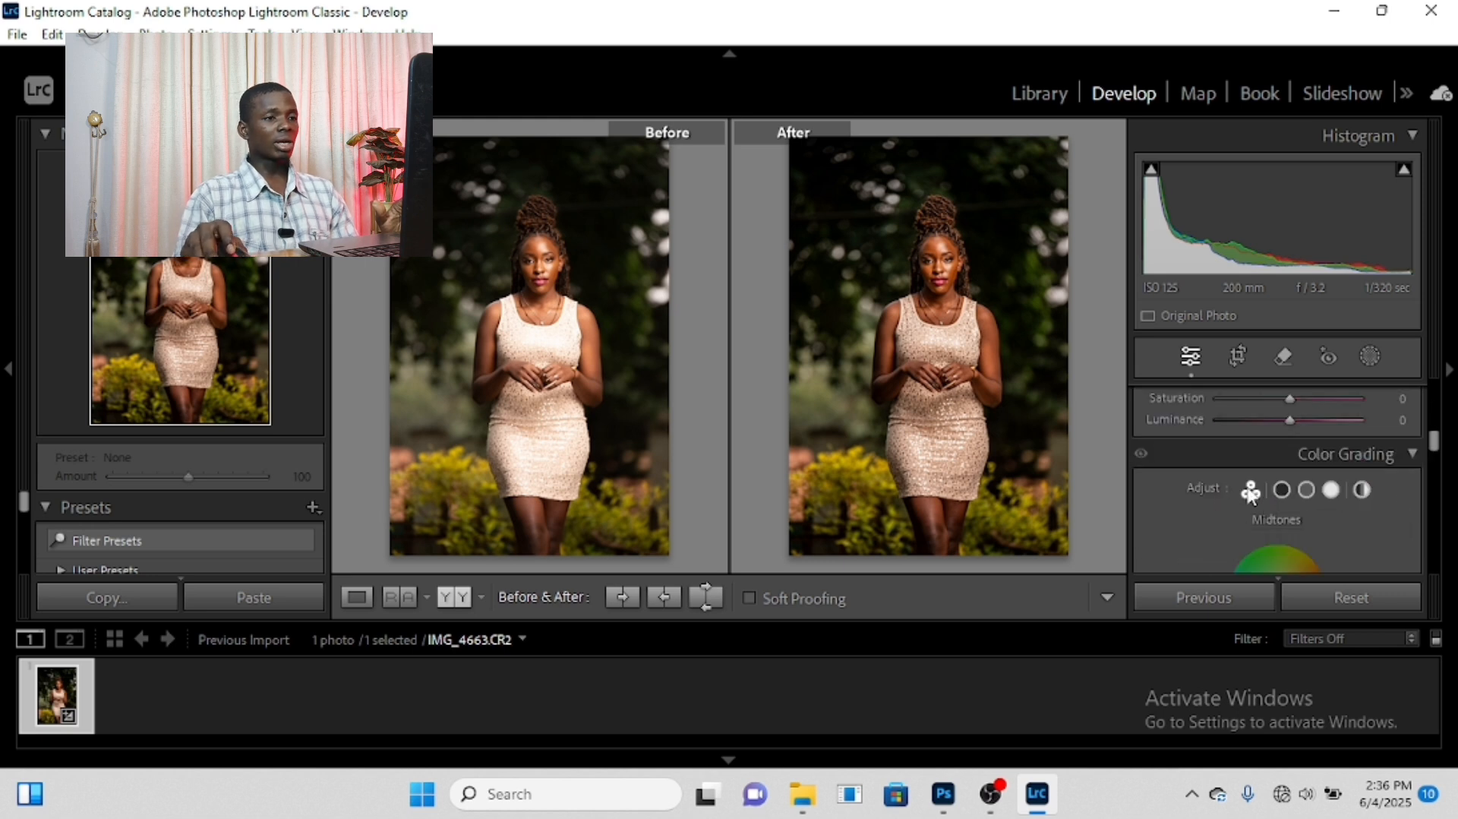
scroll(1255, 486, up, 3)
click(1179, 434)
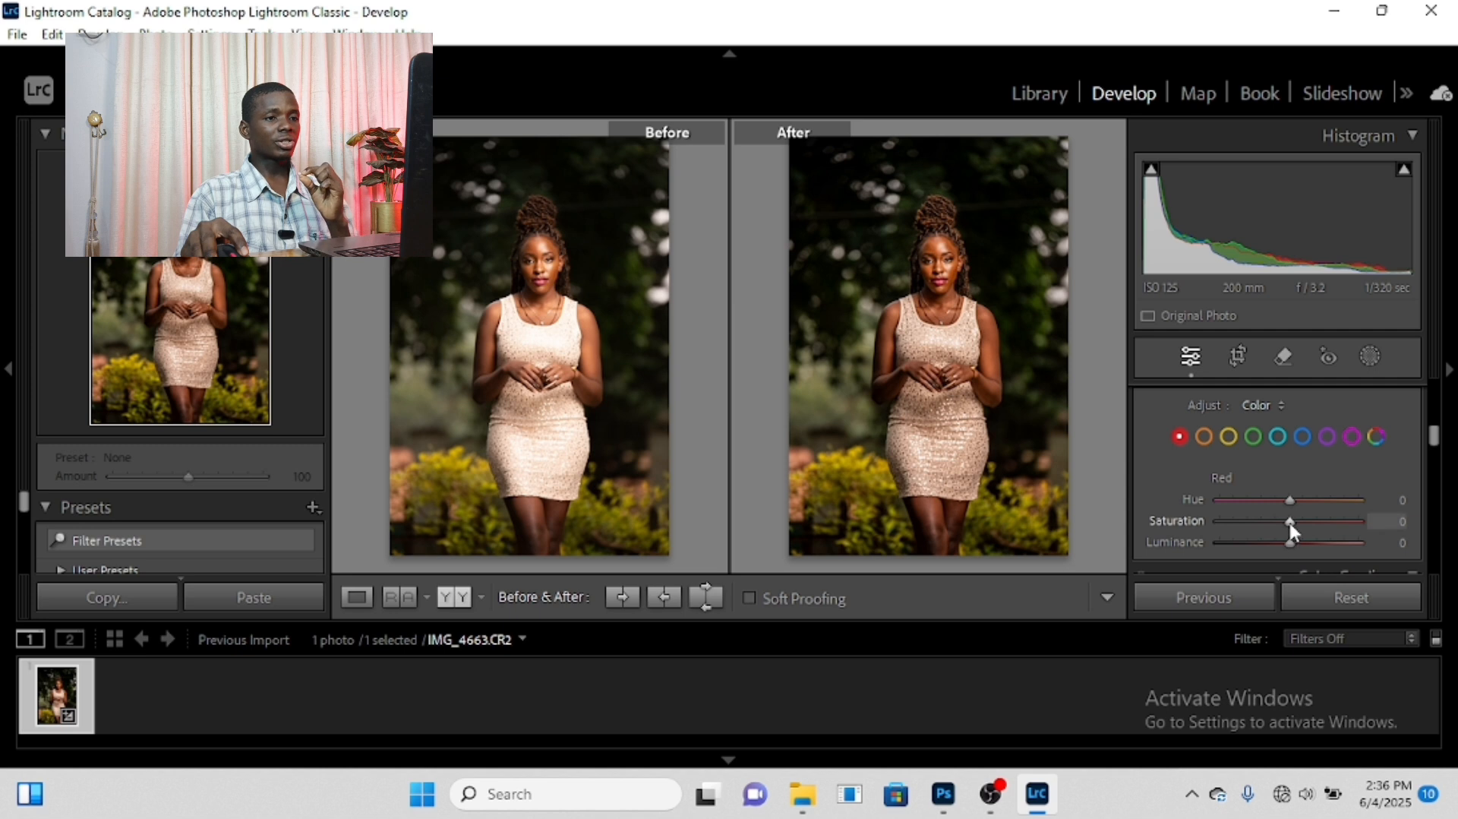
drag(1291, 521, 1297, 522)
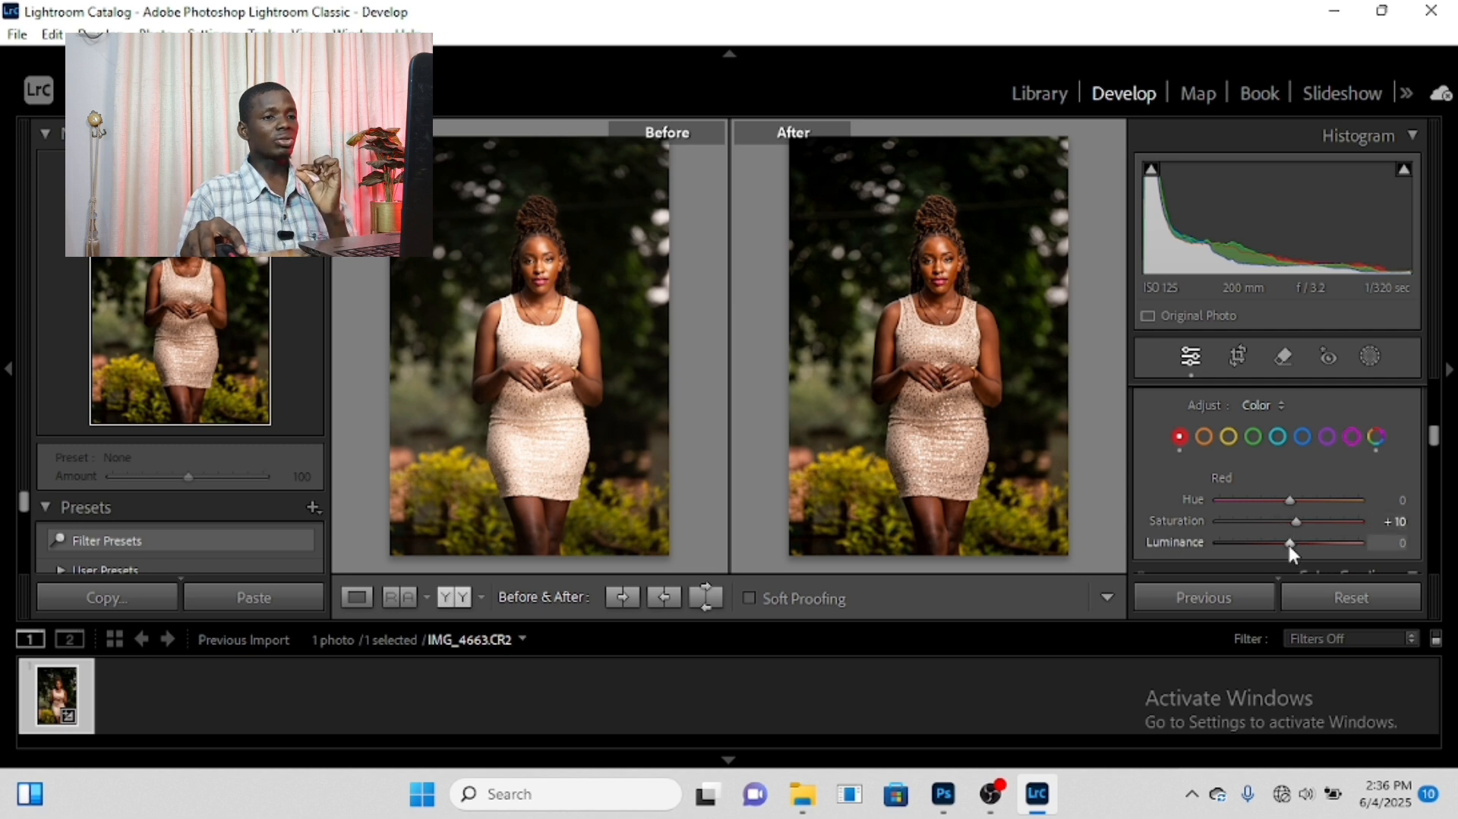
drag(1289, 542, 1274, 546)
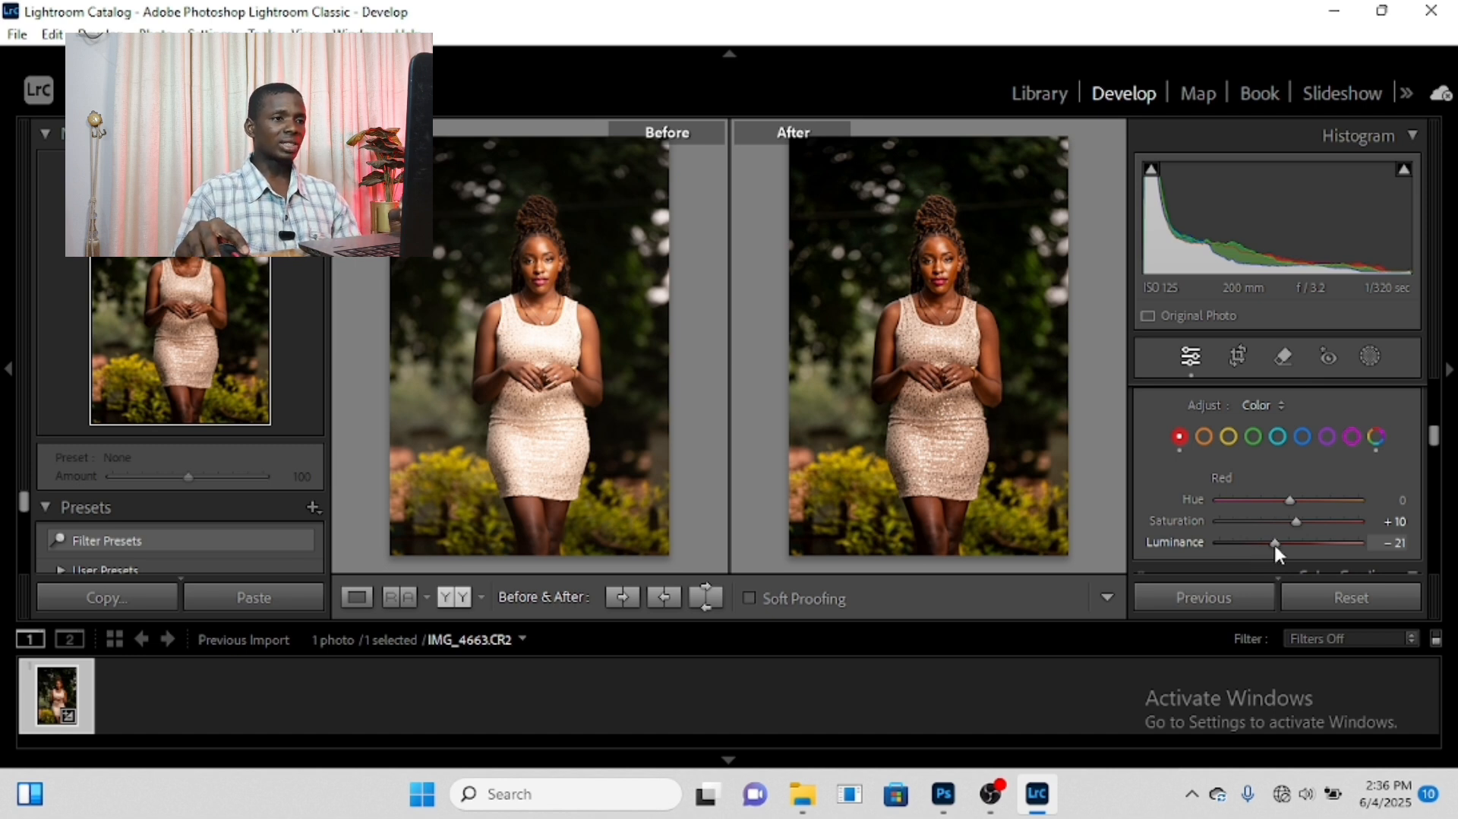
drag(1274, 543, 1270, 546)
Set the orange range's Saturation to +8 and Luminance to -19, and inspect the skin around the mouth and neck up close.
click(1204, 438)
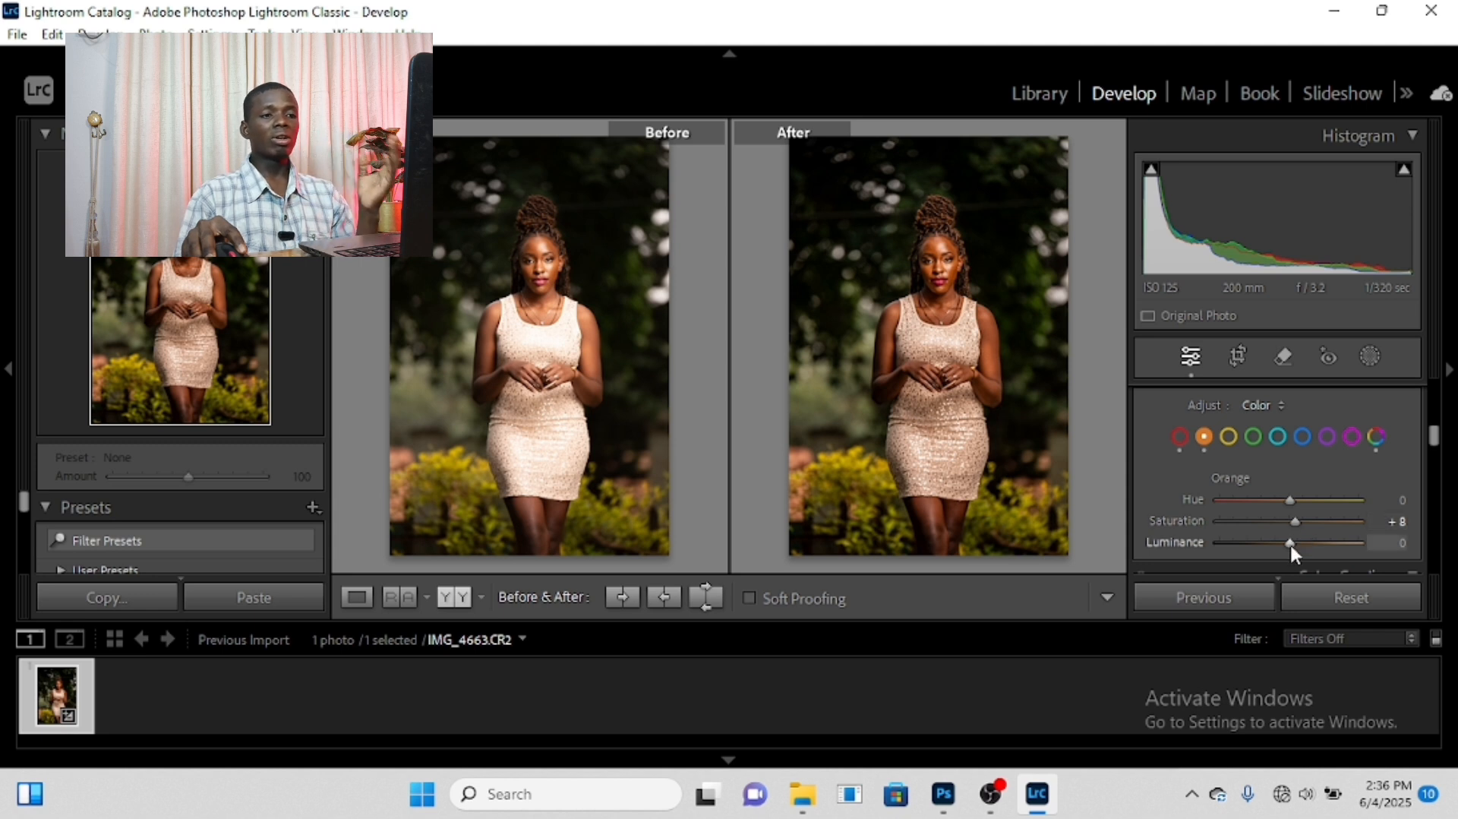
drag(1290, 542, 1276, 545)
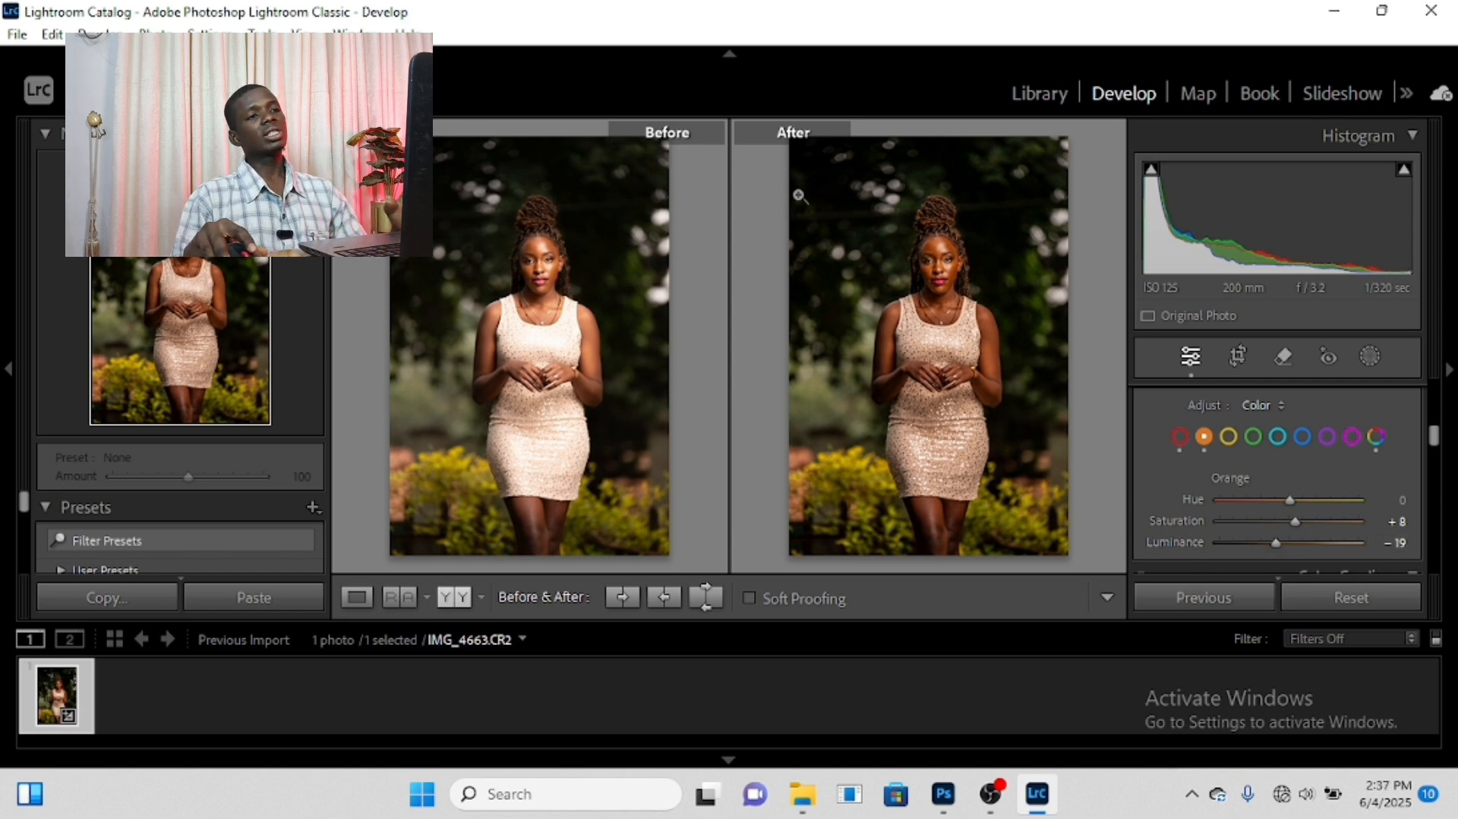
click(954, 299)
drag(881, 295, 1000, 426)
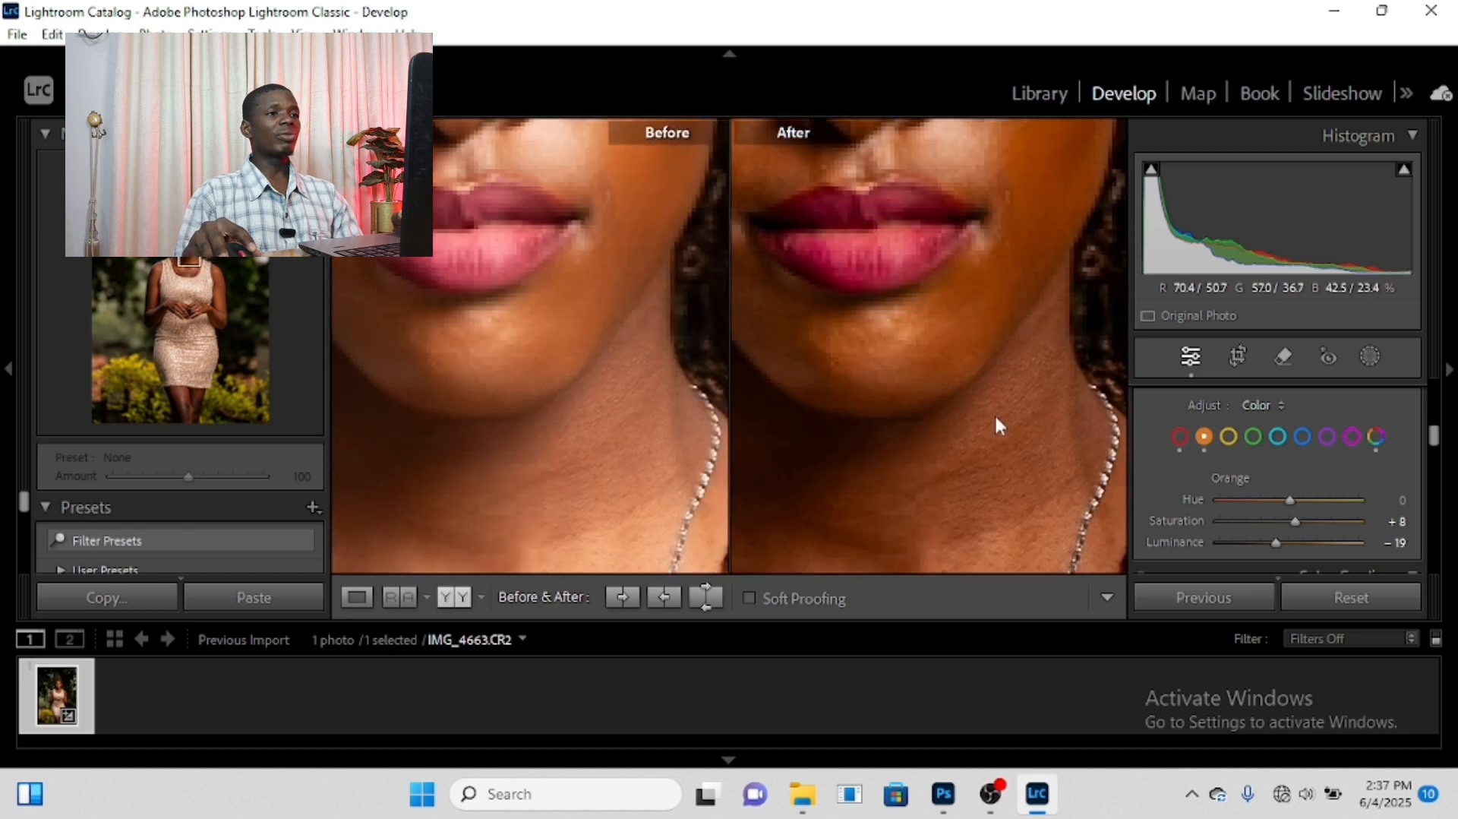
click(958, 361)
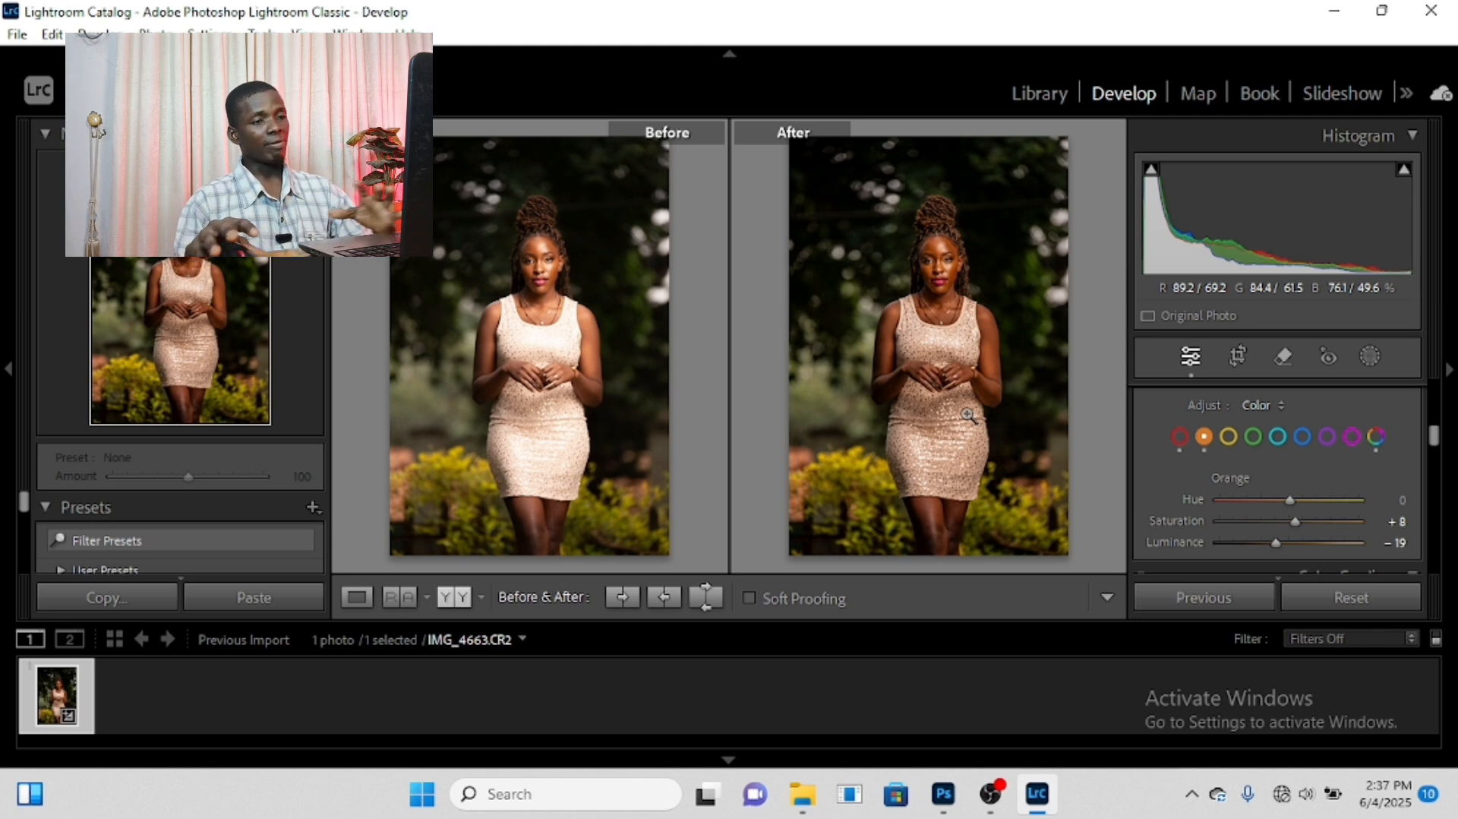
Set the yellow range's Saturation to +100, Luminance to -11 and Hue to -92 to turn the background foliage orange.
click(1230, 436)
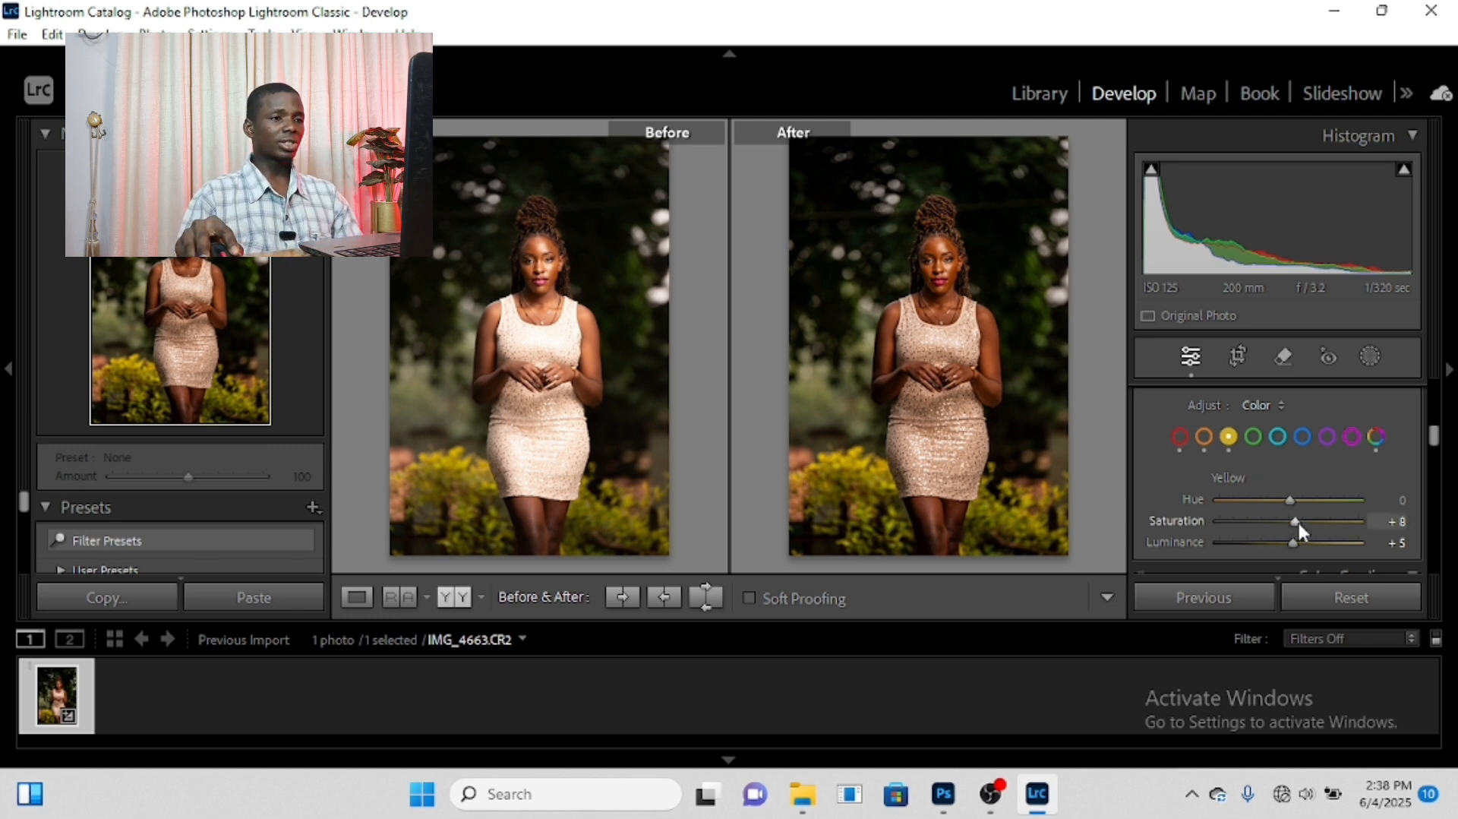
drag(1296, 522, 1417, 544)
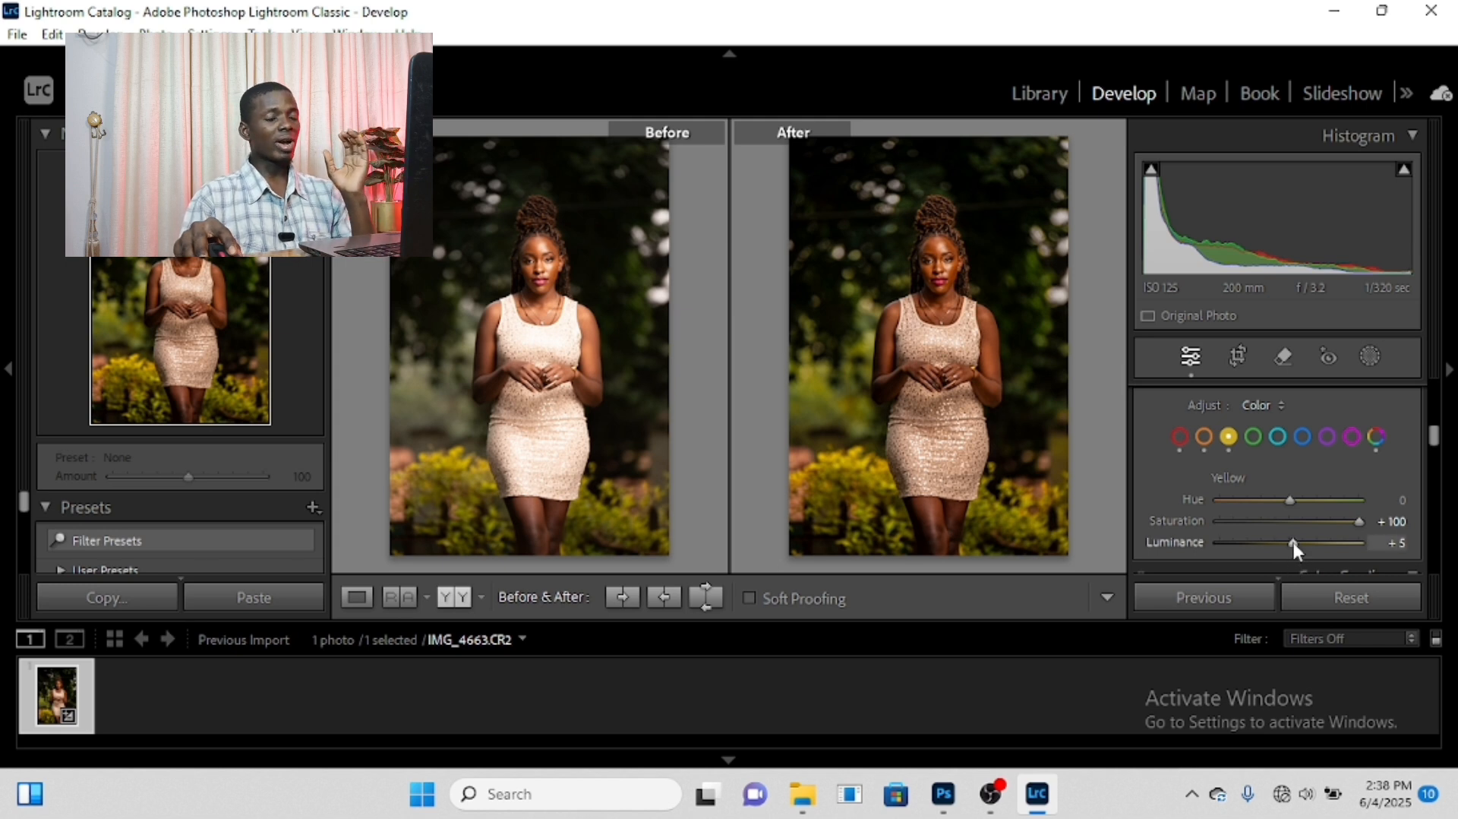
drag(1293, 542, 1130, 558)
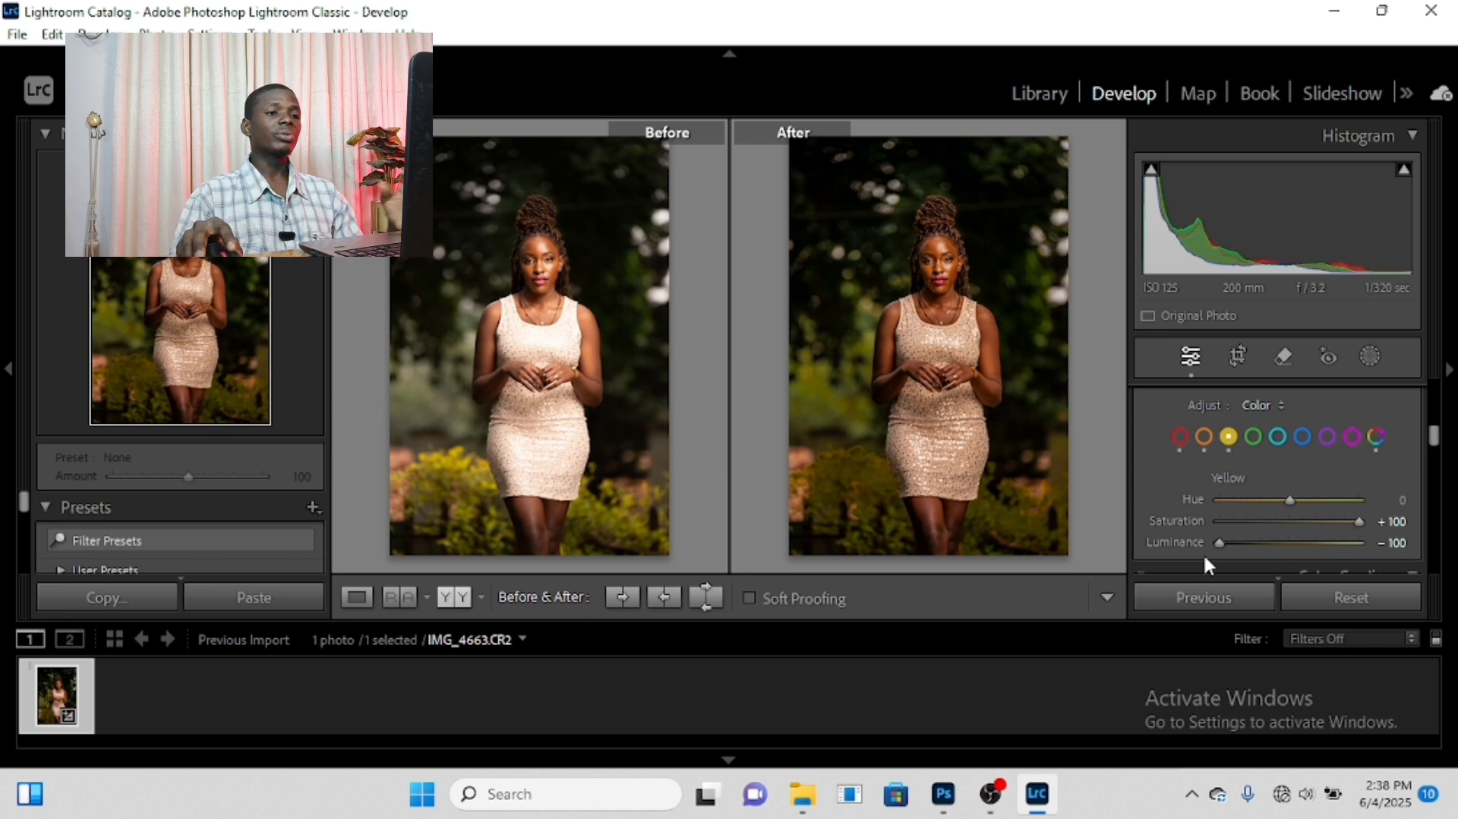
drag(1221, 544, 1281, 544)
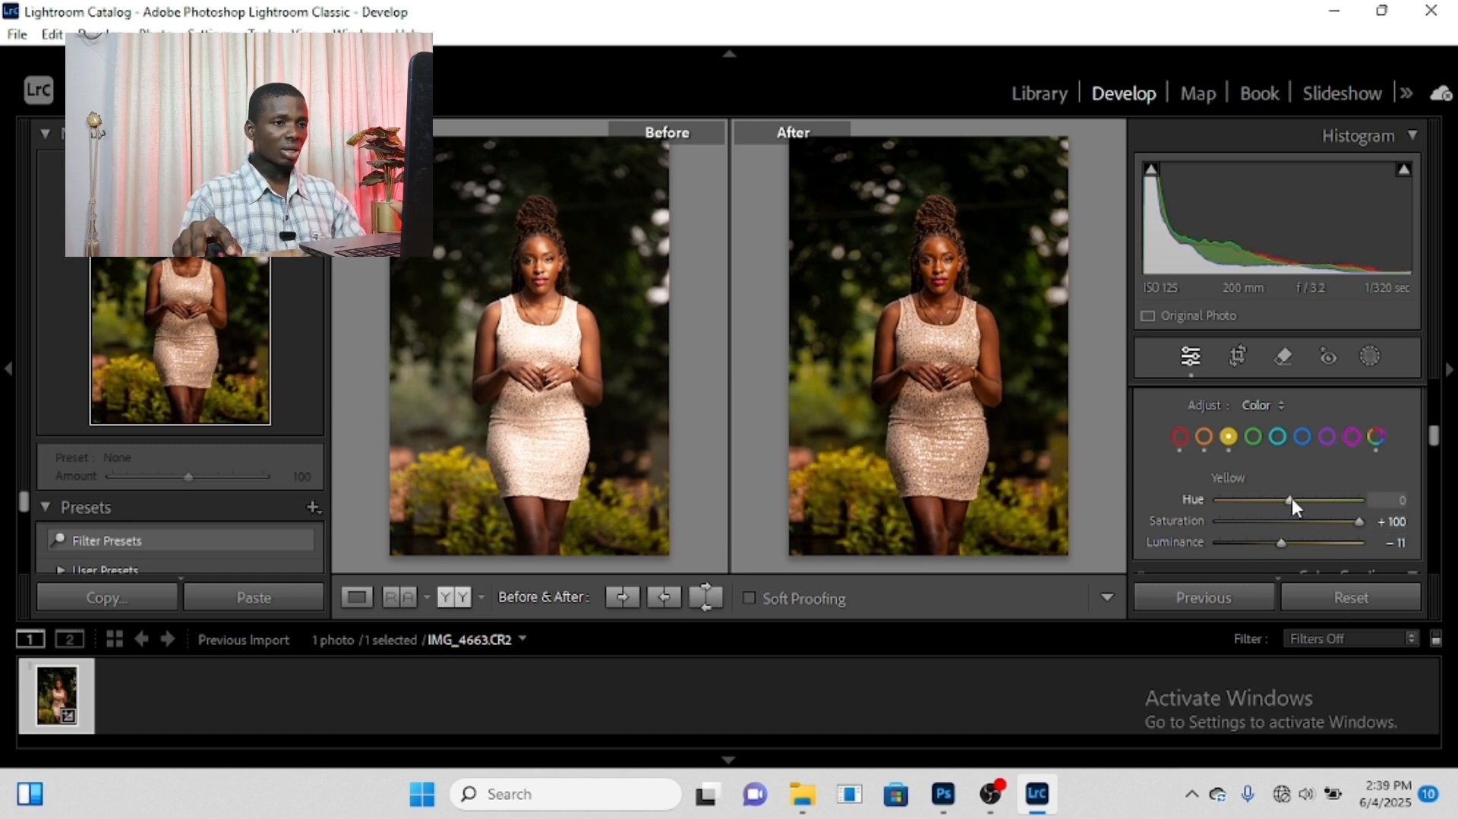
drag(1290, 500, 1172, 501)
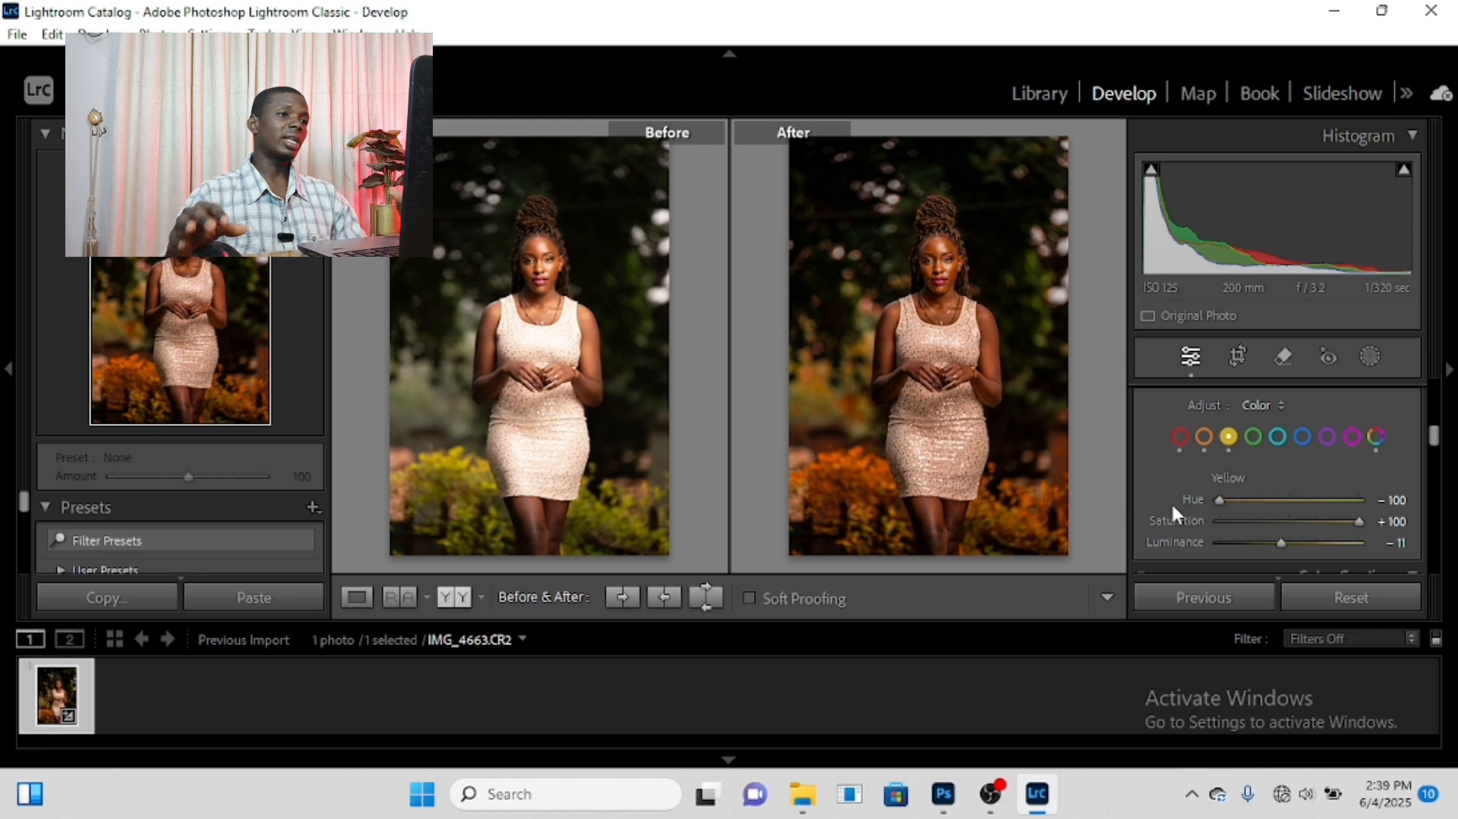
drag(1220, 499, 1226, 497)
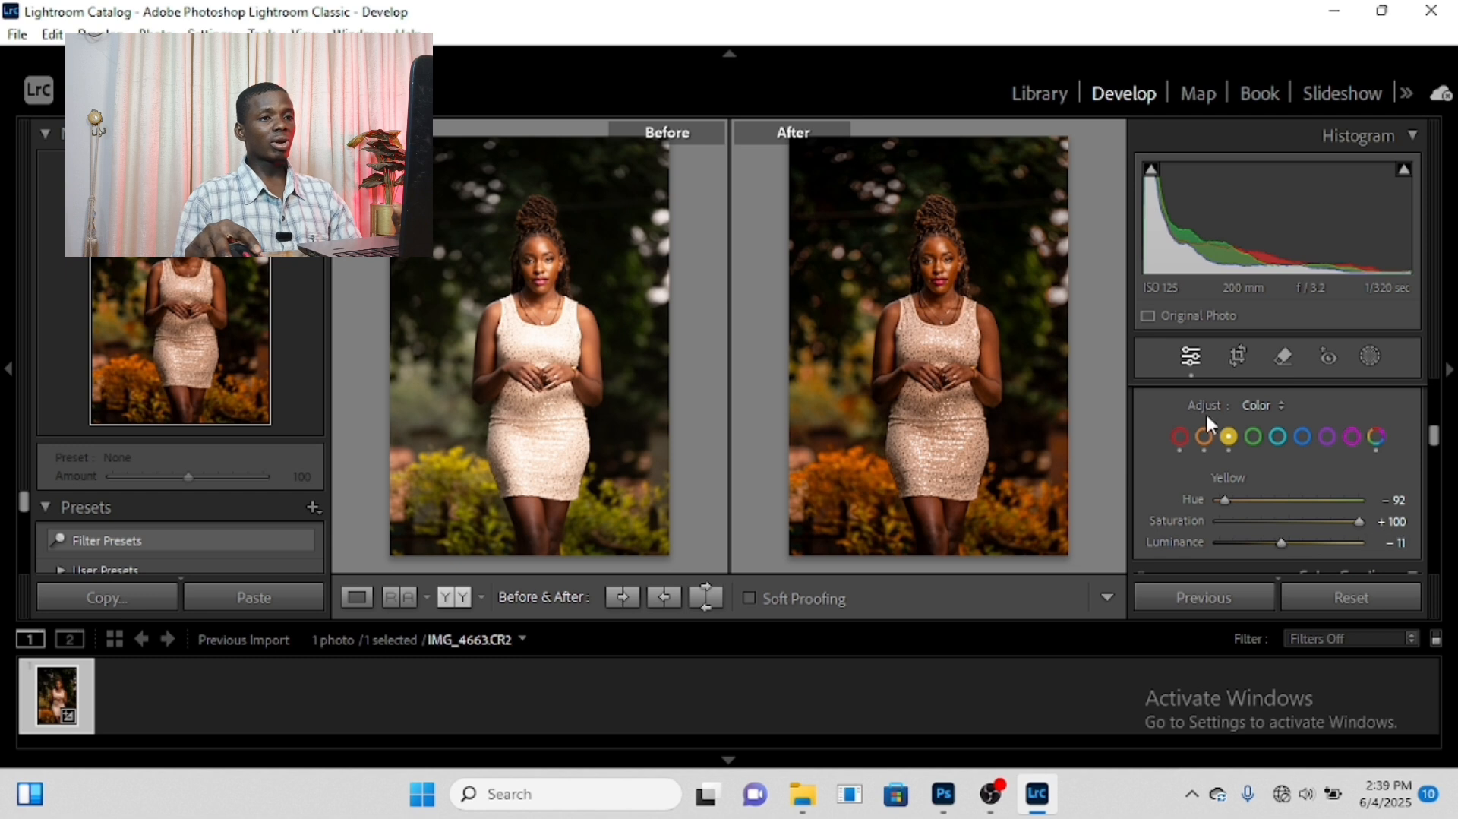
Set the green range's Hue to -100, Saturation to -100 and Luminance to +100, and check the effect on the photo up close.
click(1255, 436)
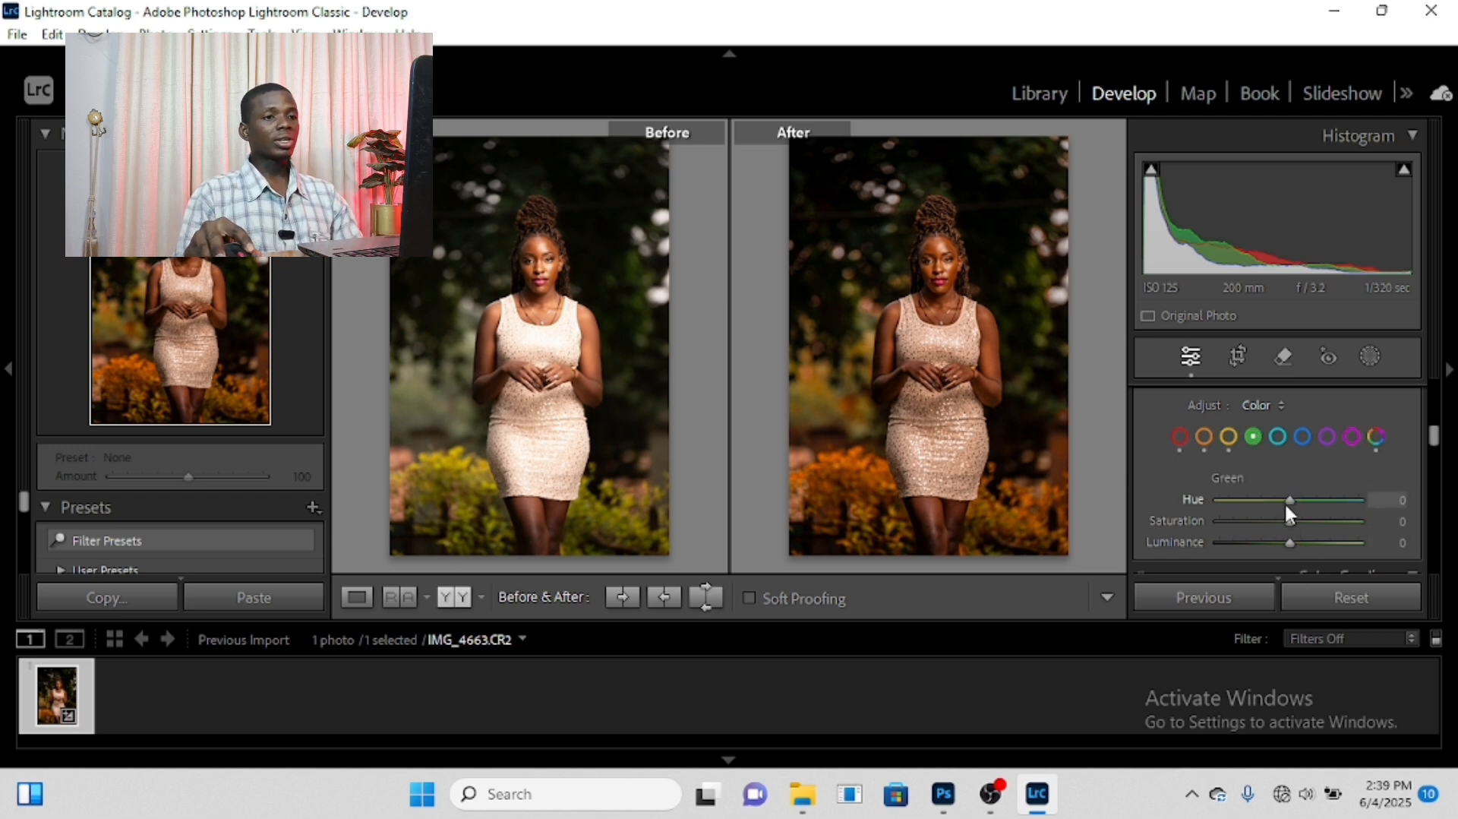
drag(1288, 501, 756, 478)
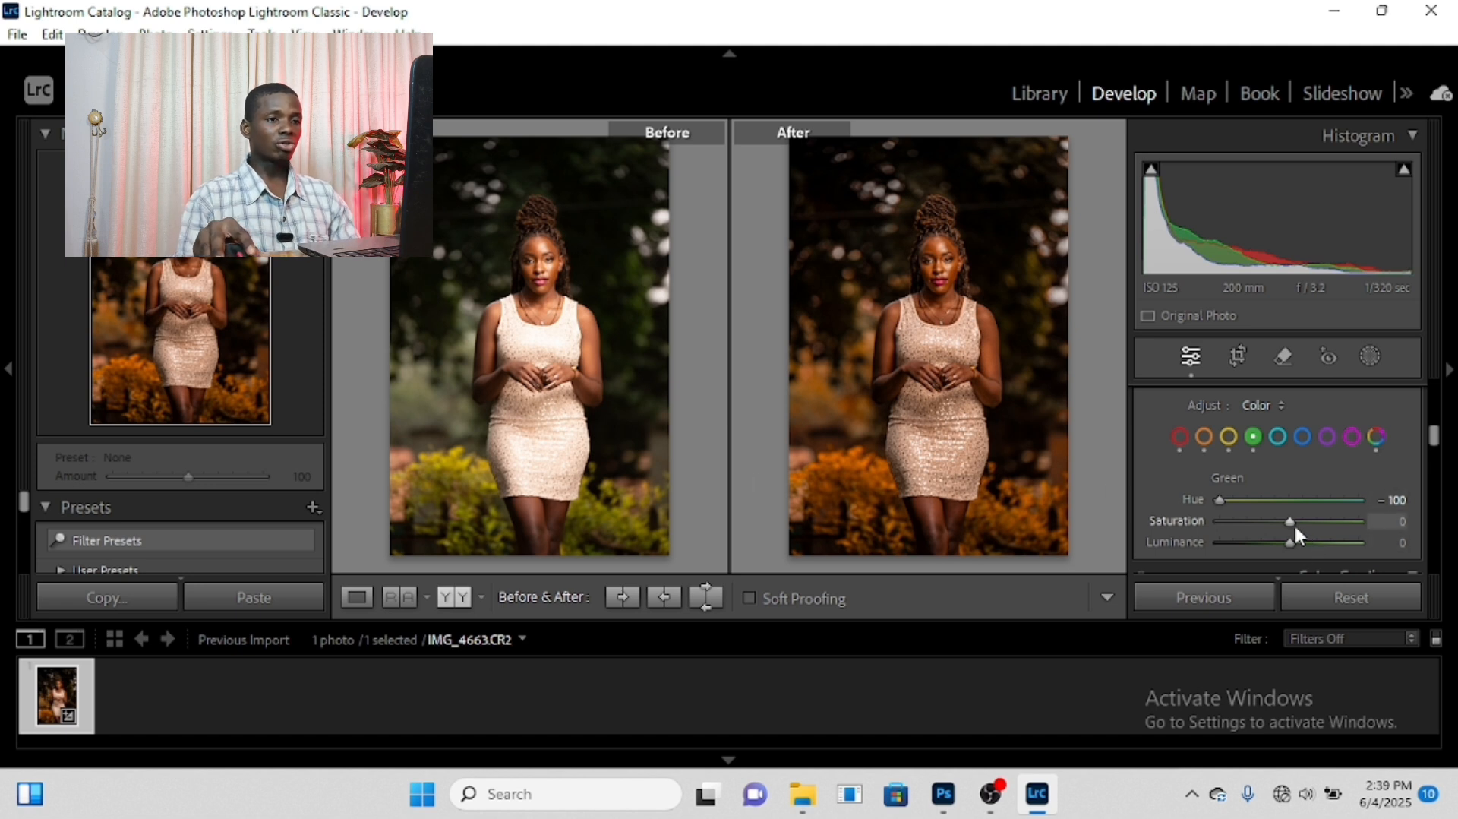
drag(1290, 521, 1216, 521)
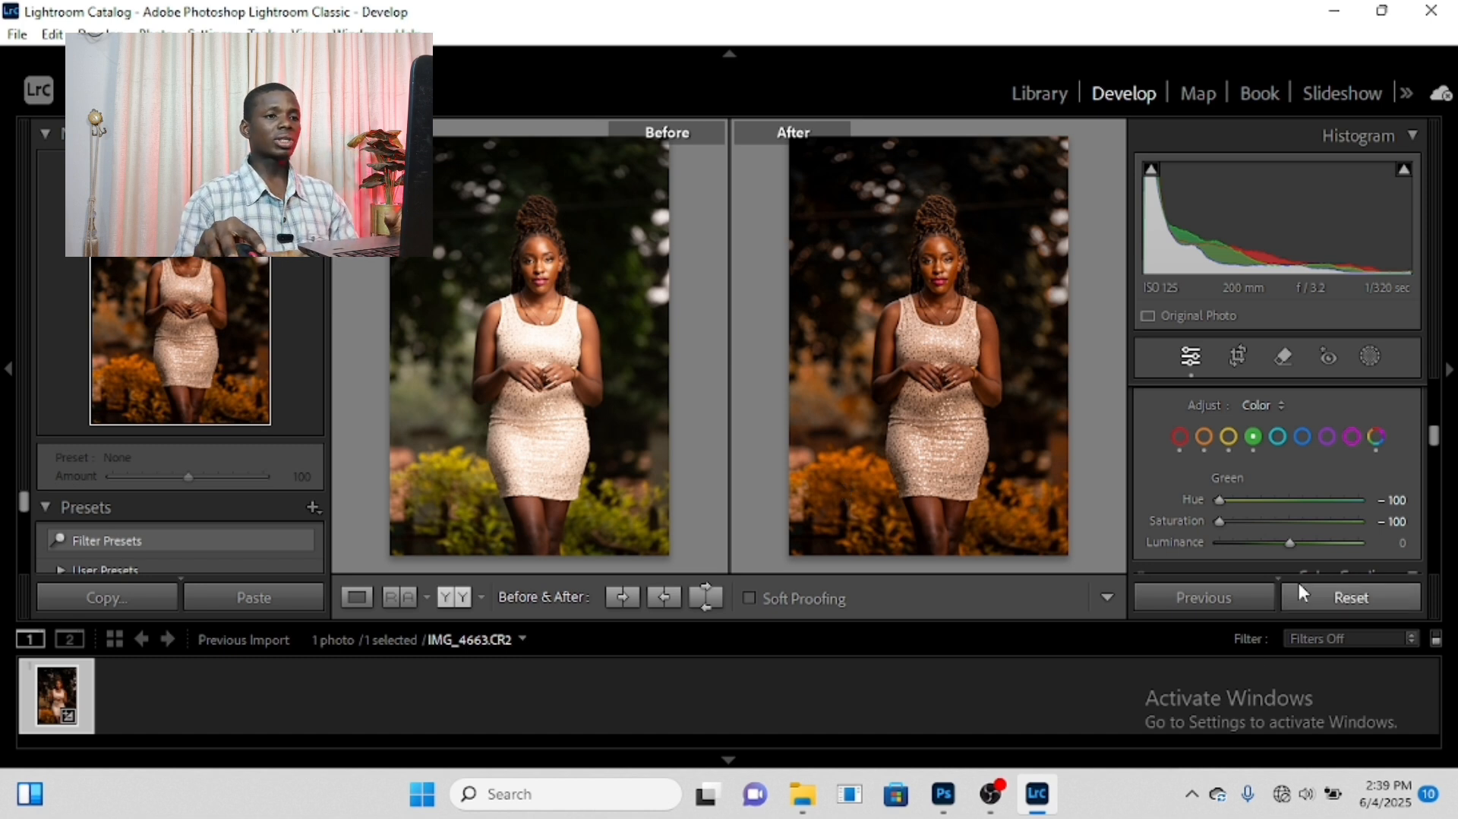
drag(1290, 543, 1452, 621)
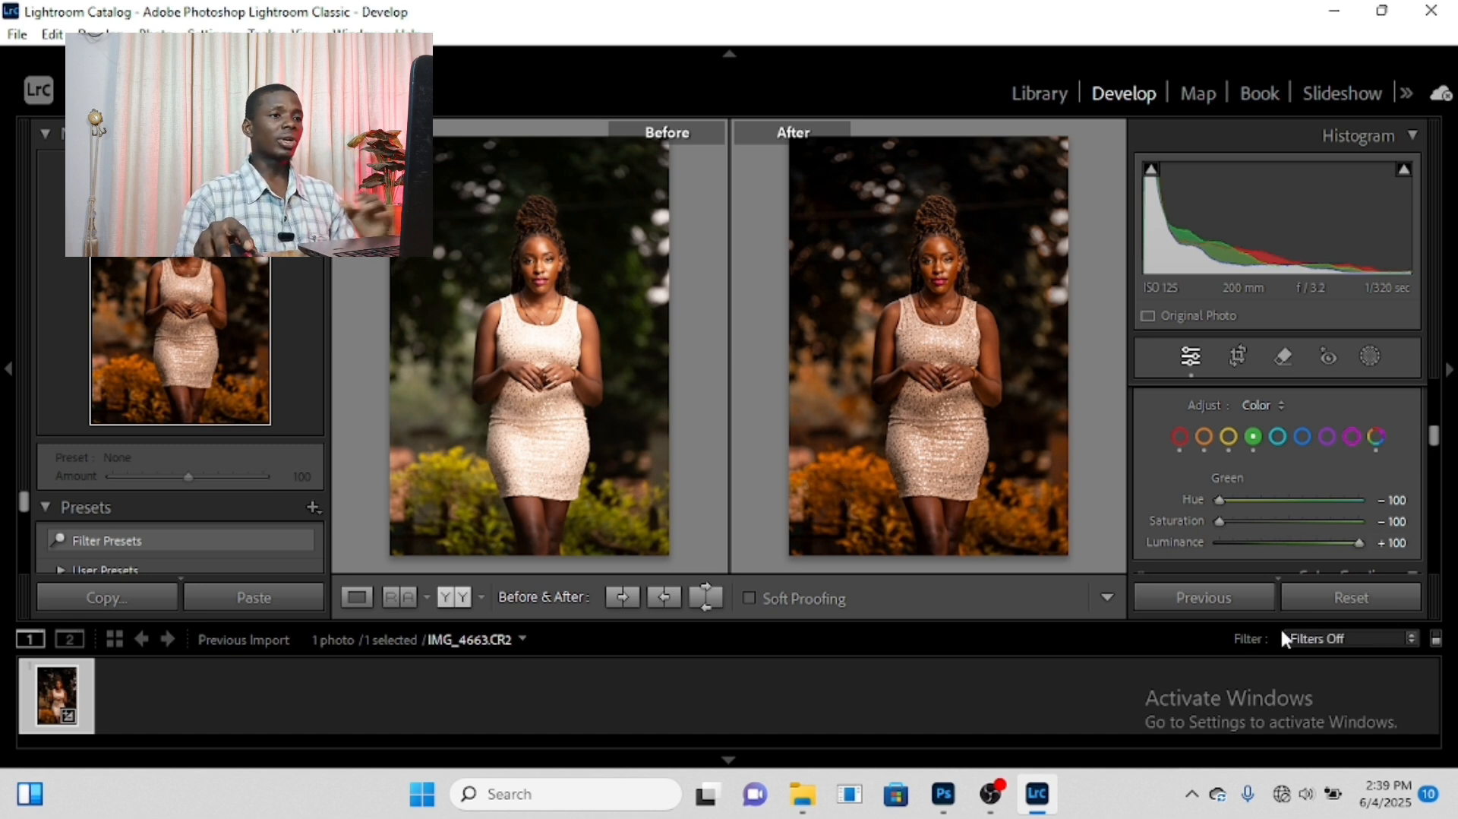
click(980, 219)
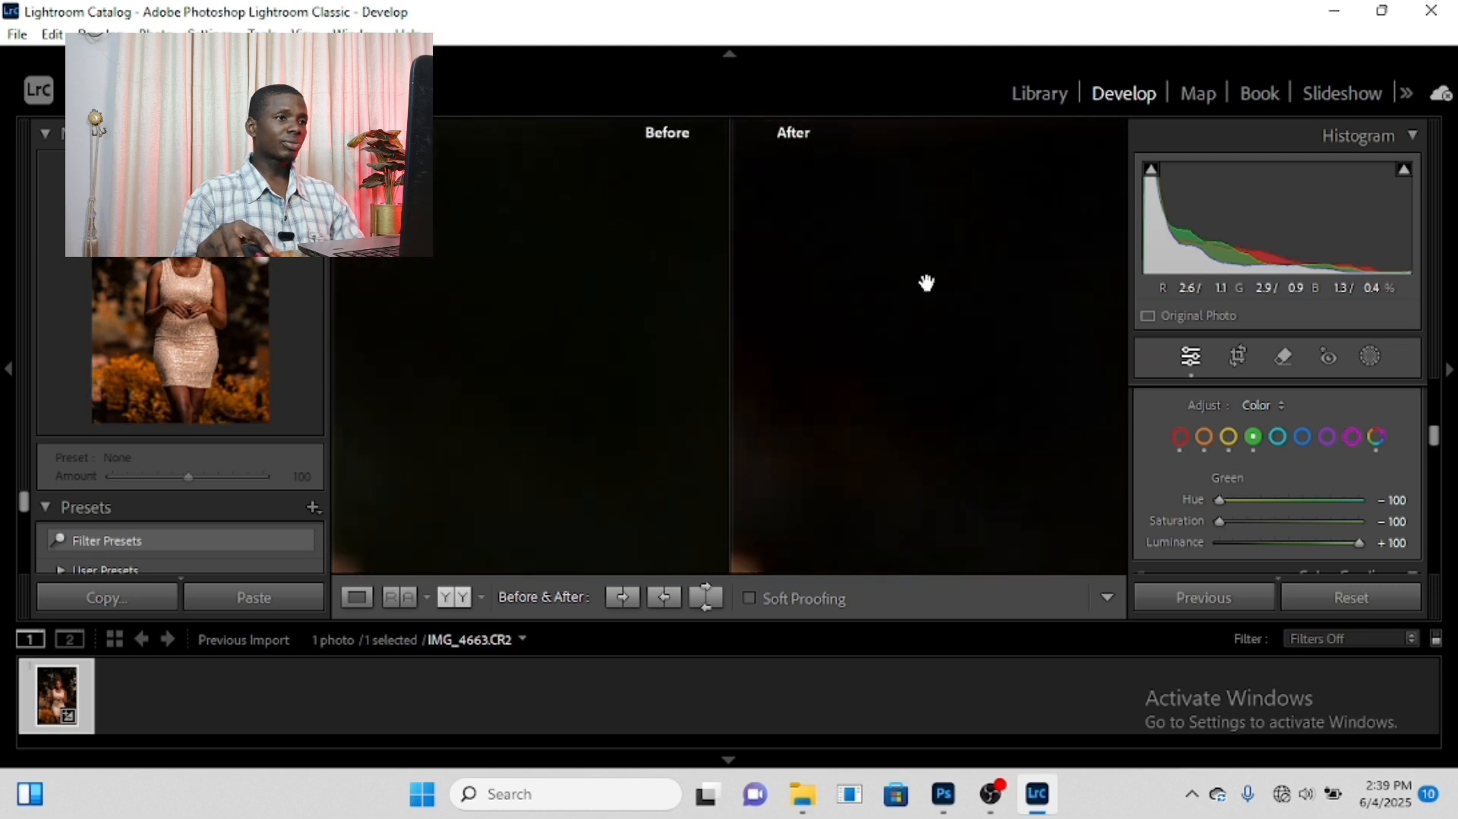
click(1023, 326)
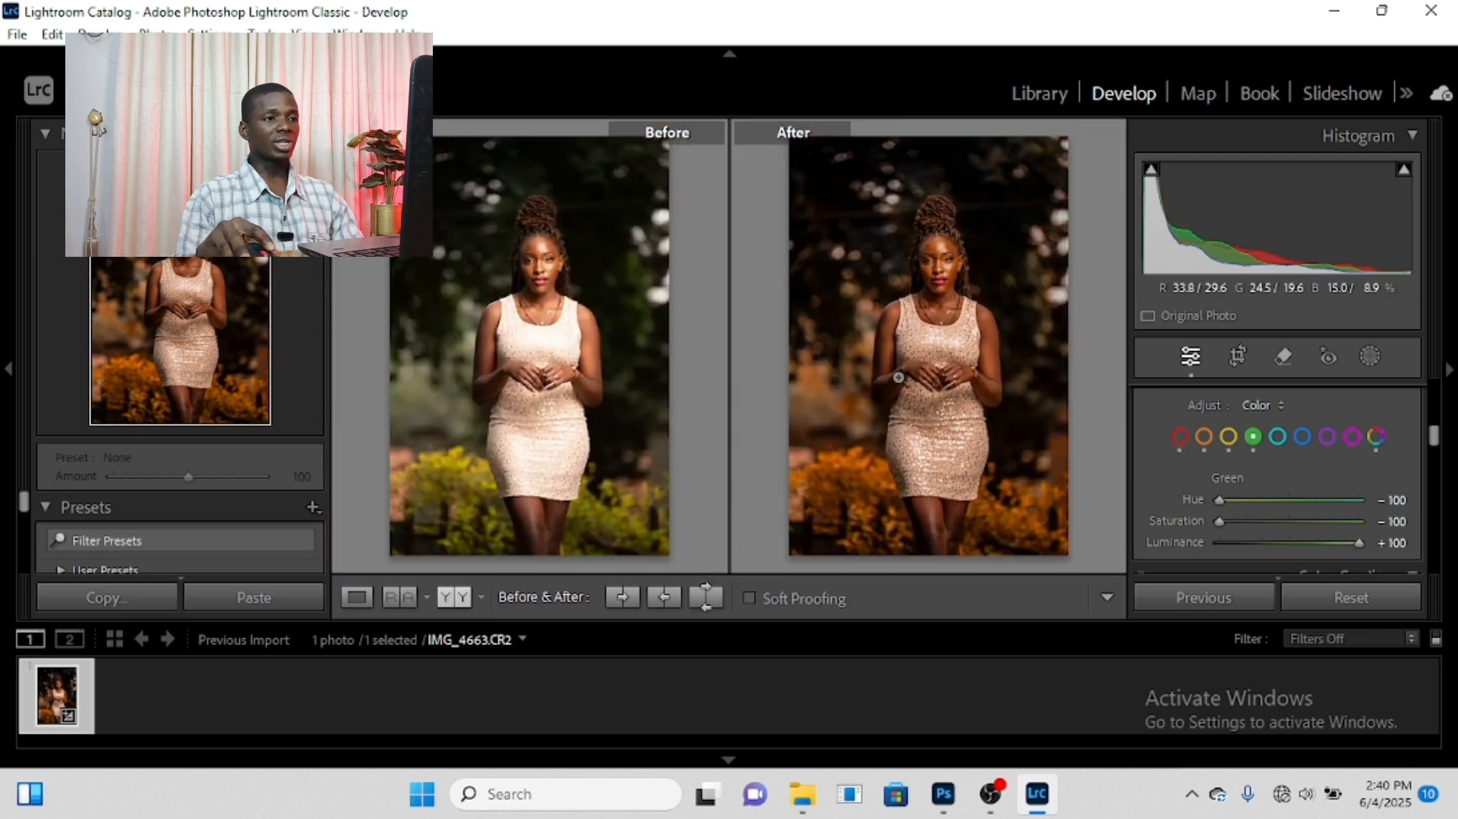
click(869, 410)
click(907, 412)
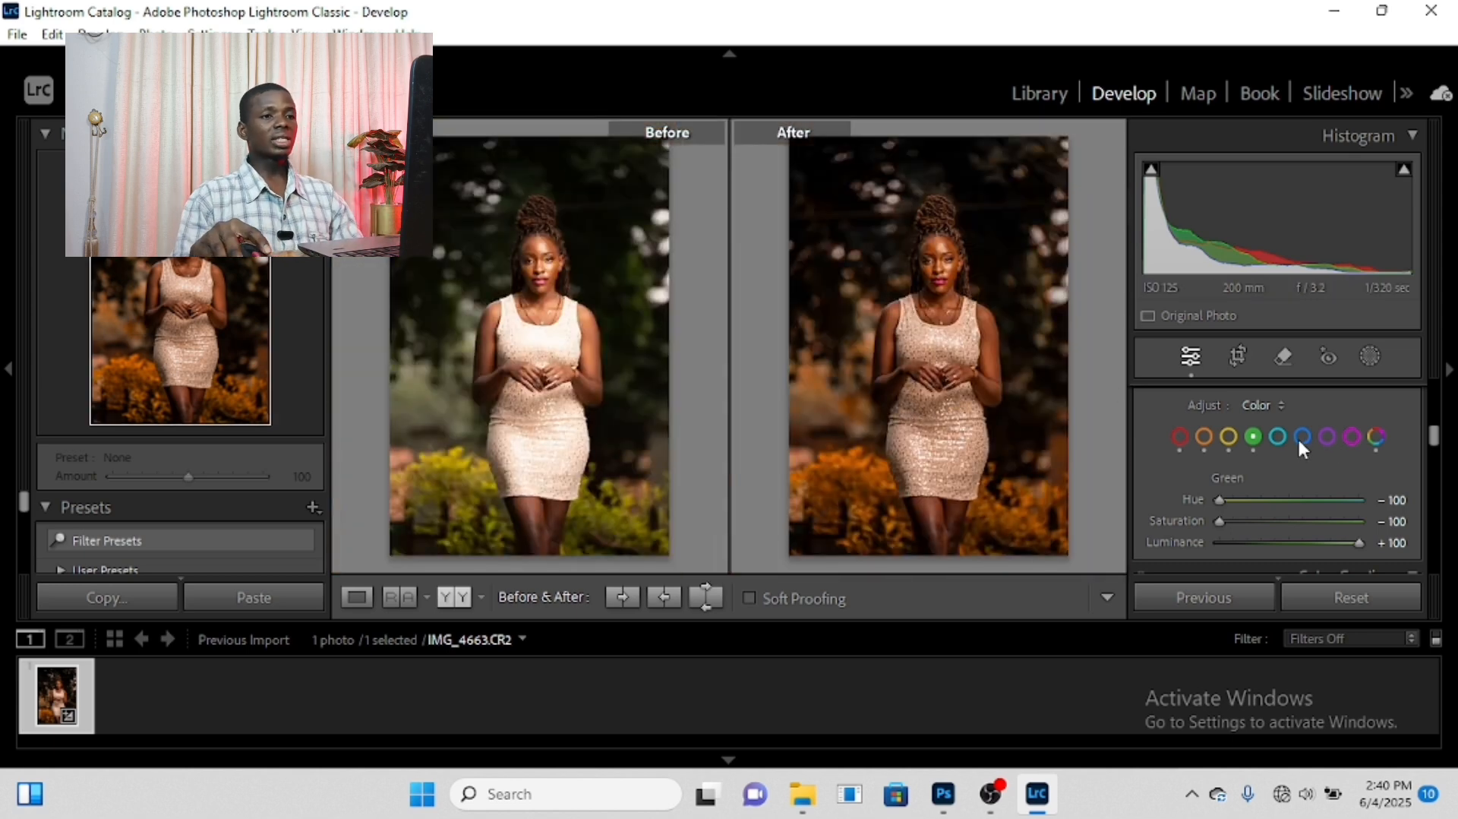
Set the aqua range's Saturation to -100 and Luminance to +100, and the blue range's Saturation to +16 and Luminance to -13.
click(1279, 439)
drag(1290, 521, 834, 527)
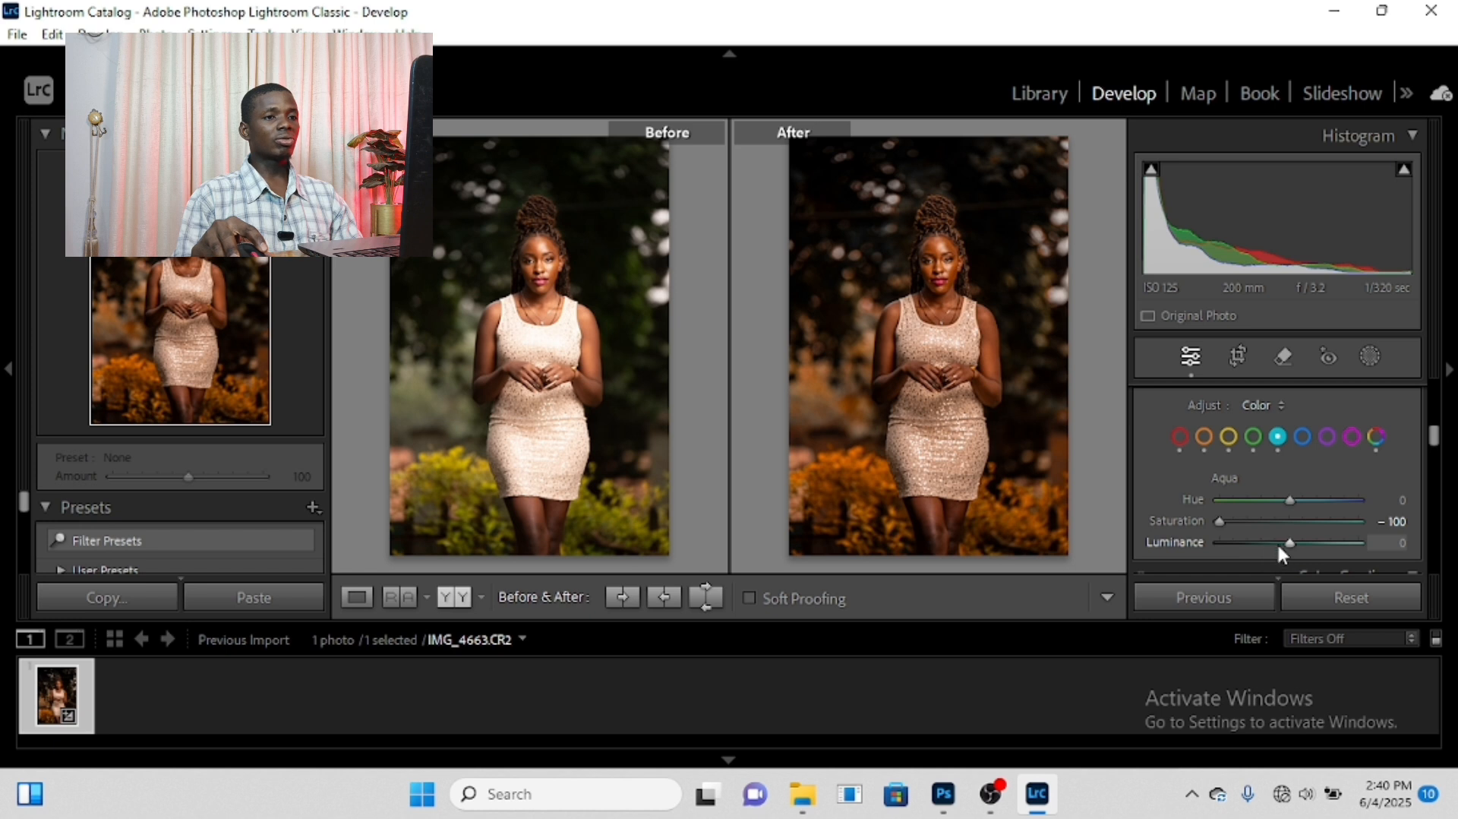
drag(1292, 544, 1361, 544)
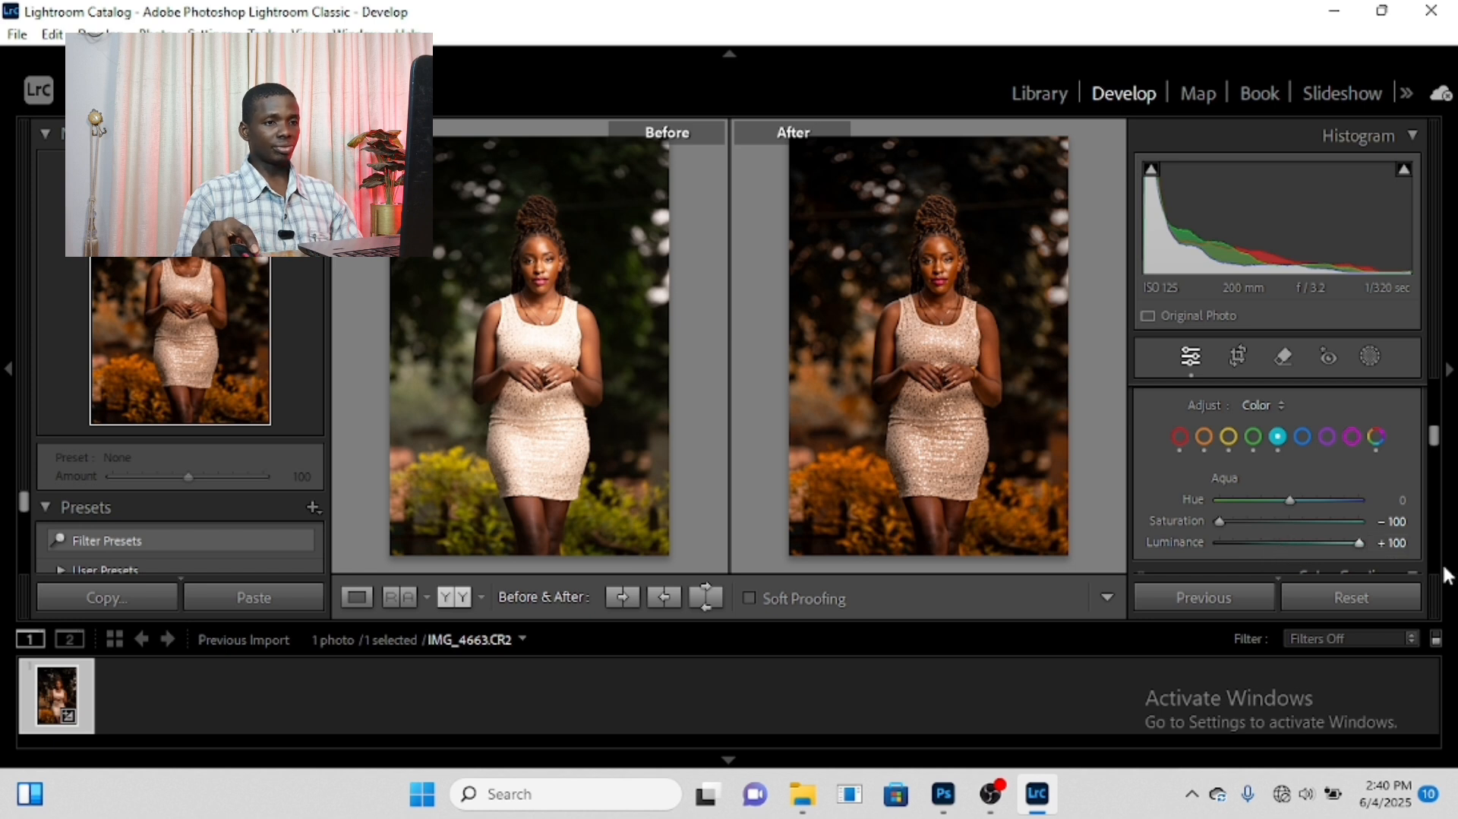
click(1302, 439)
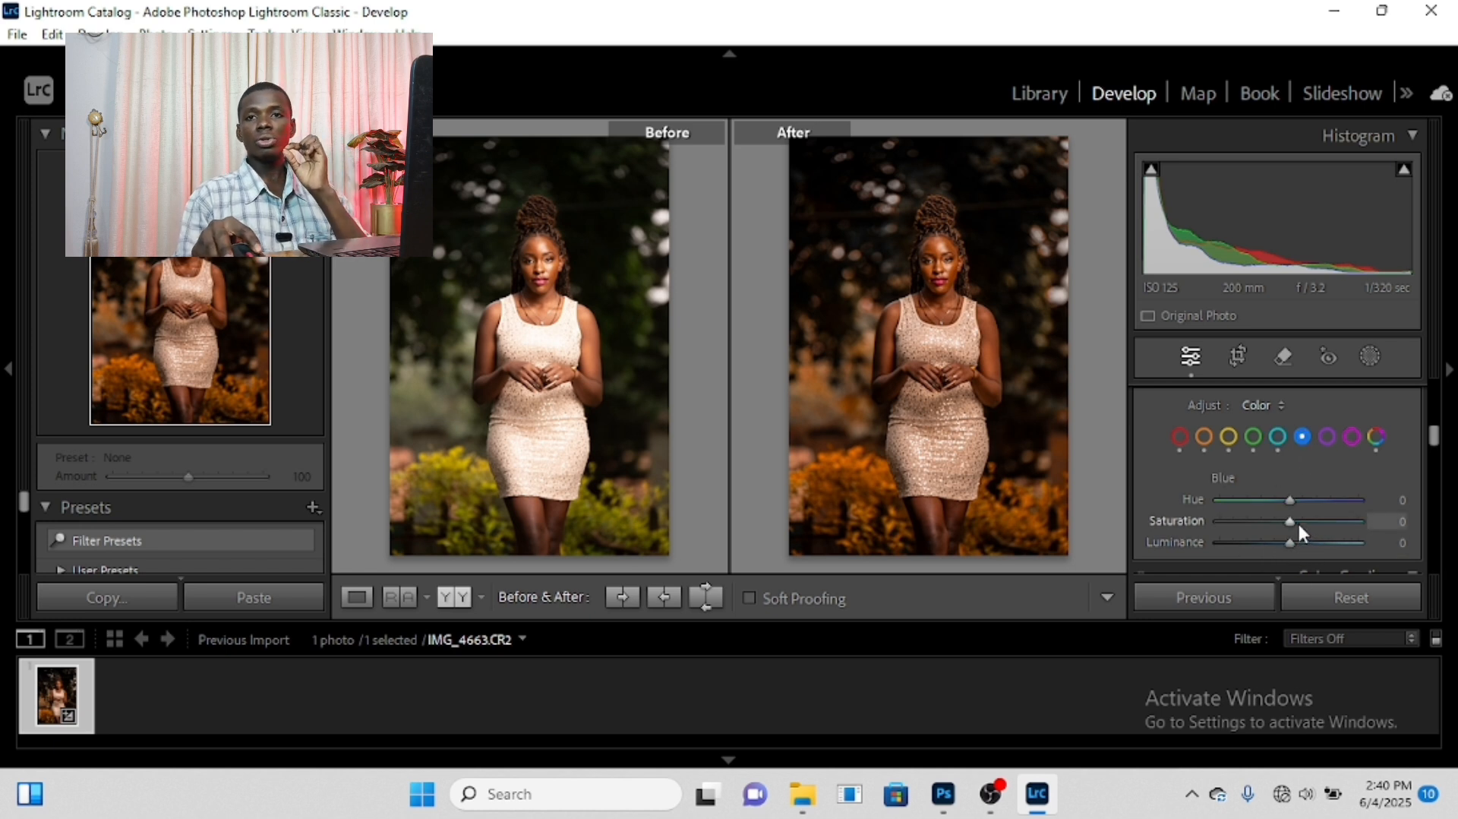
mouse_move(1295, 522)
mouse_down()
mouse_move(1280, 545)
mouse_move(1304, 519)
mouse_up()
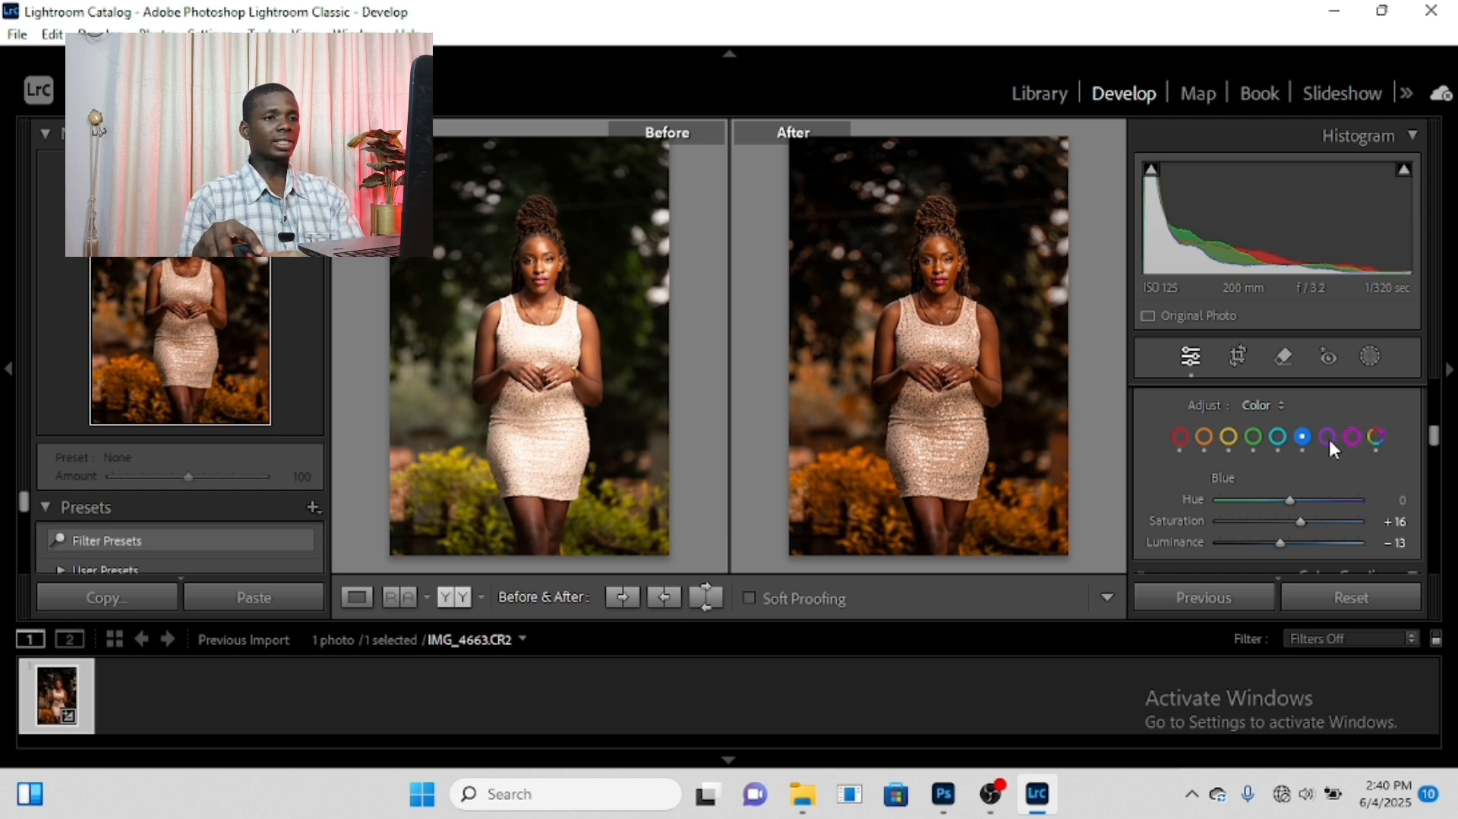
Set the purple range's Saturation to -100 and Luminance to +100 in the Color Mixer.
click(1328, 436)
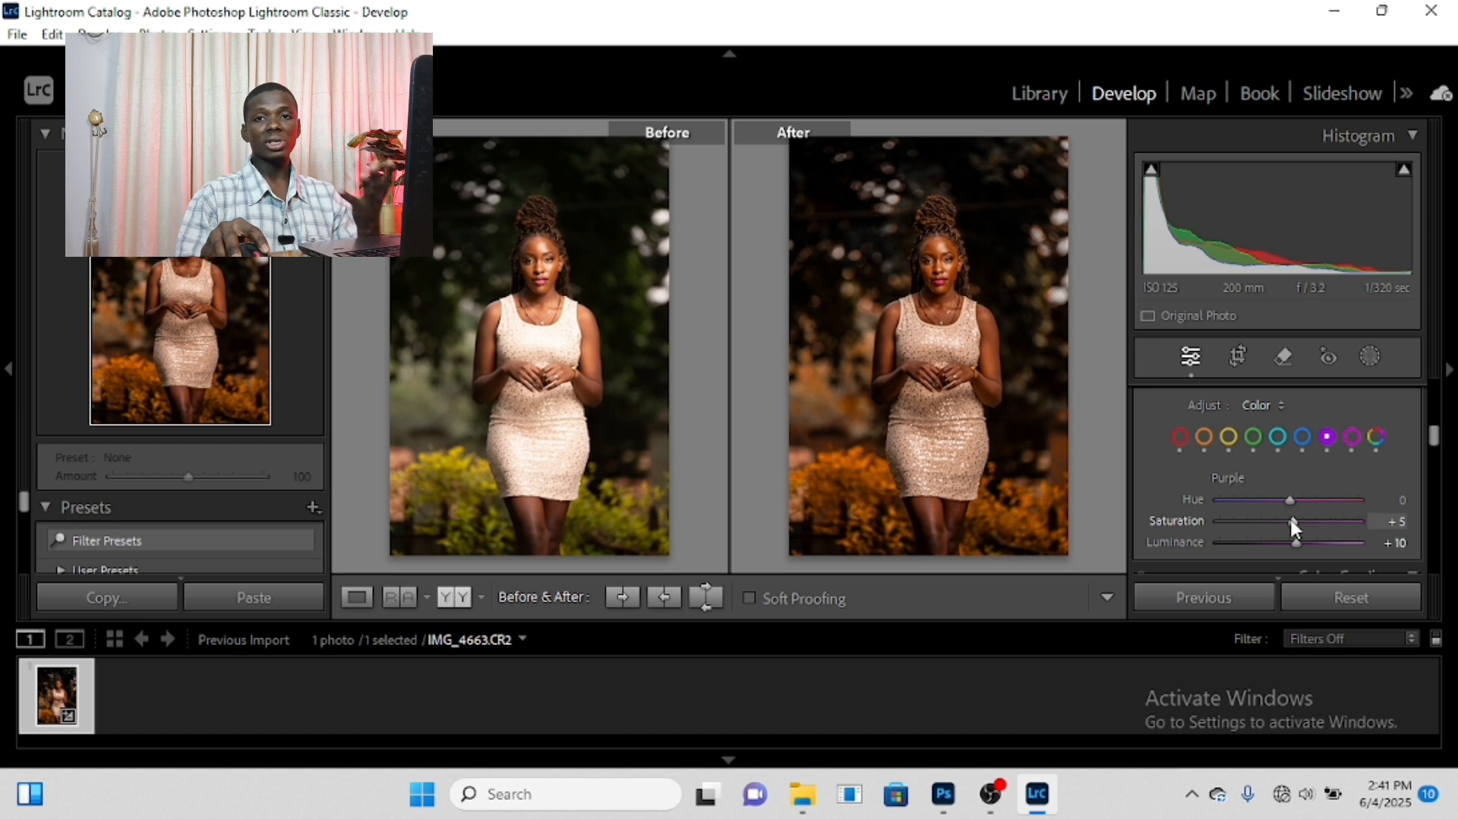
drag(1295, 525, 958, 486)
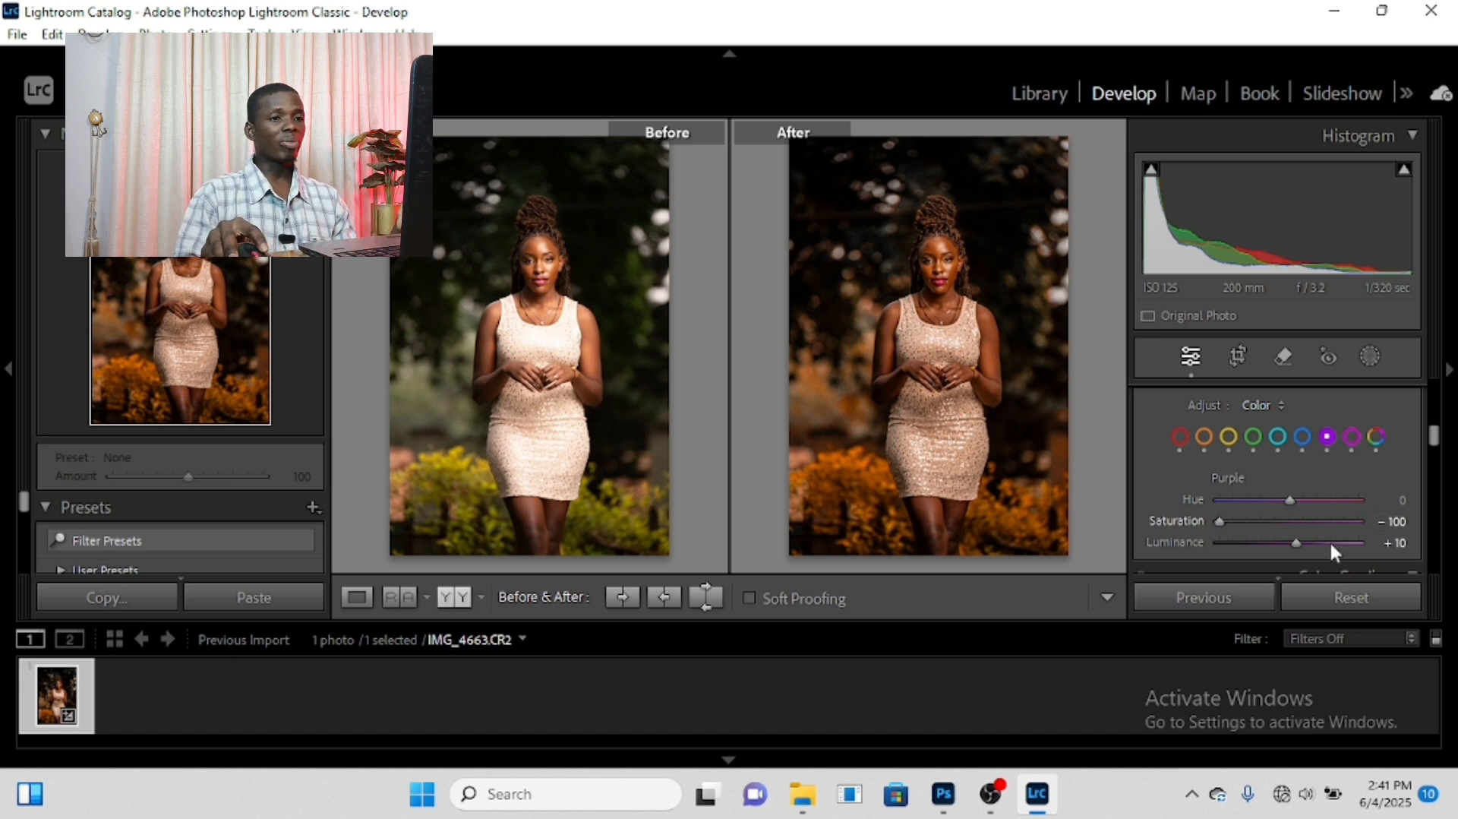
drag(1296, 544, 1361, 544)
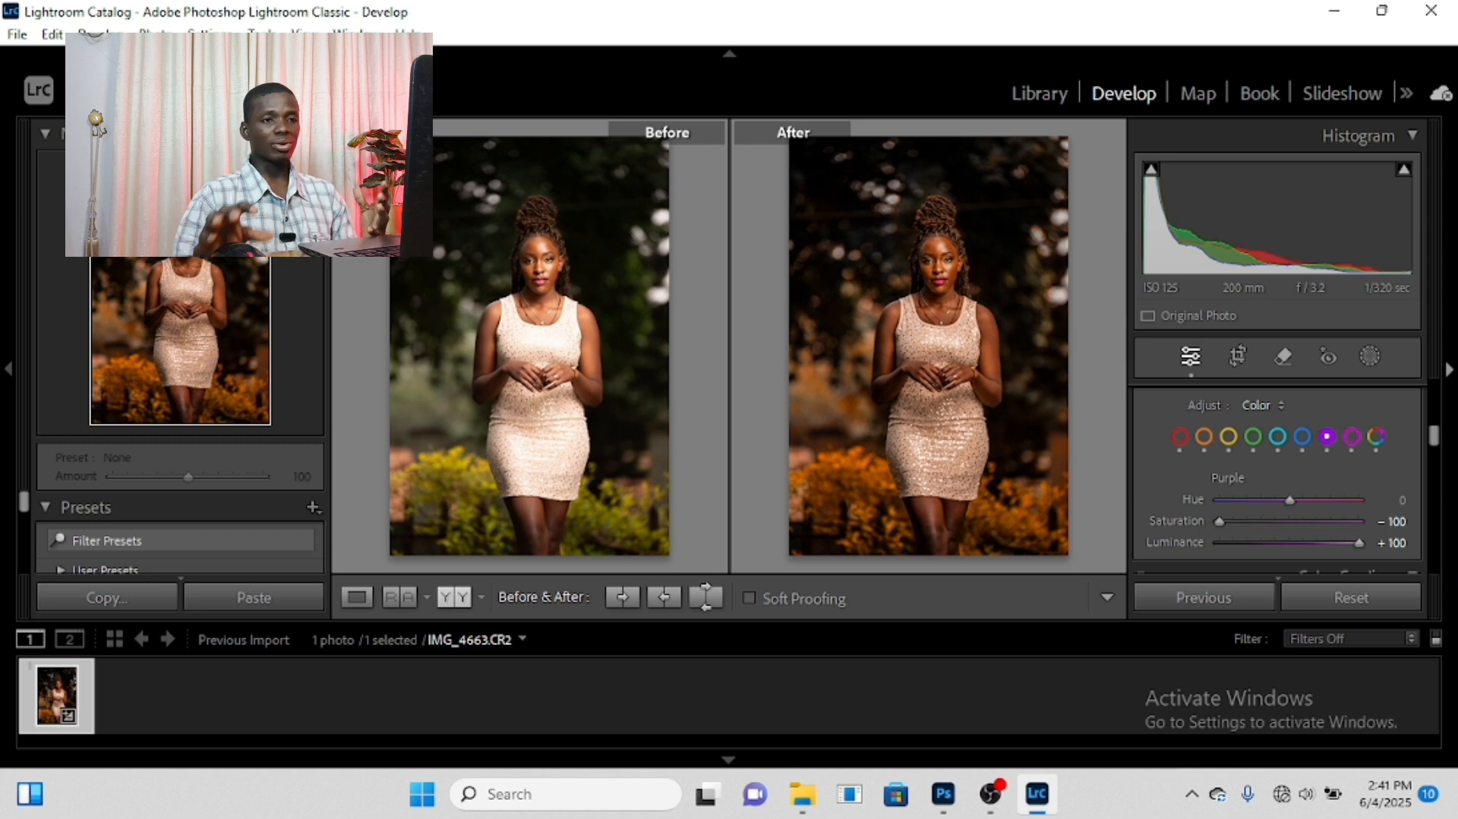
Set the magenta range's Saturation to -100 and Luminance to +100, and inspect the face up close.
click(1354, 437)
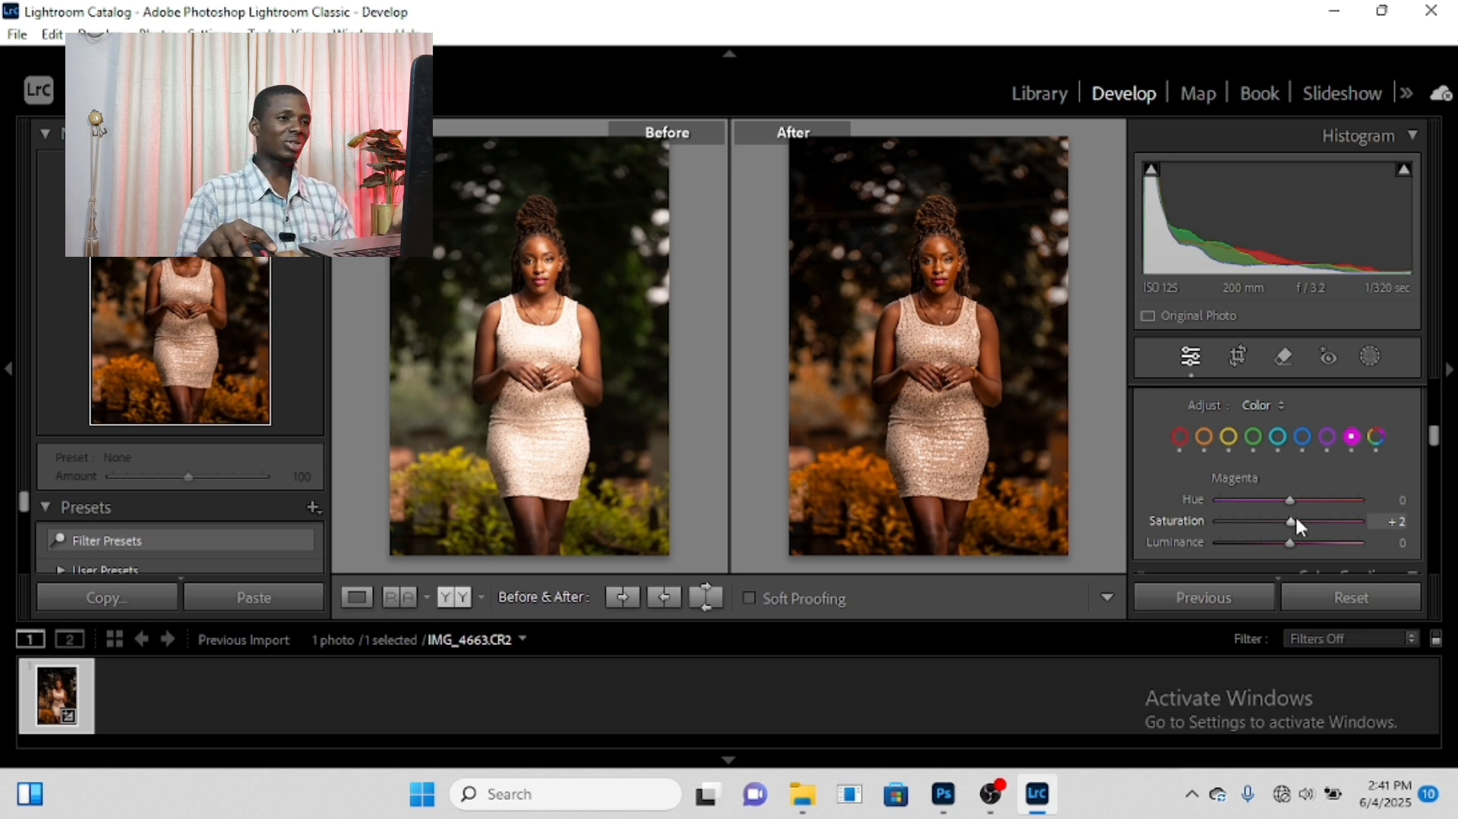
drag(1293, 521, 682, 477)
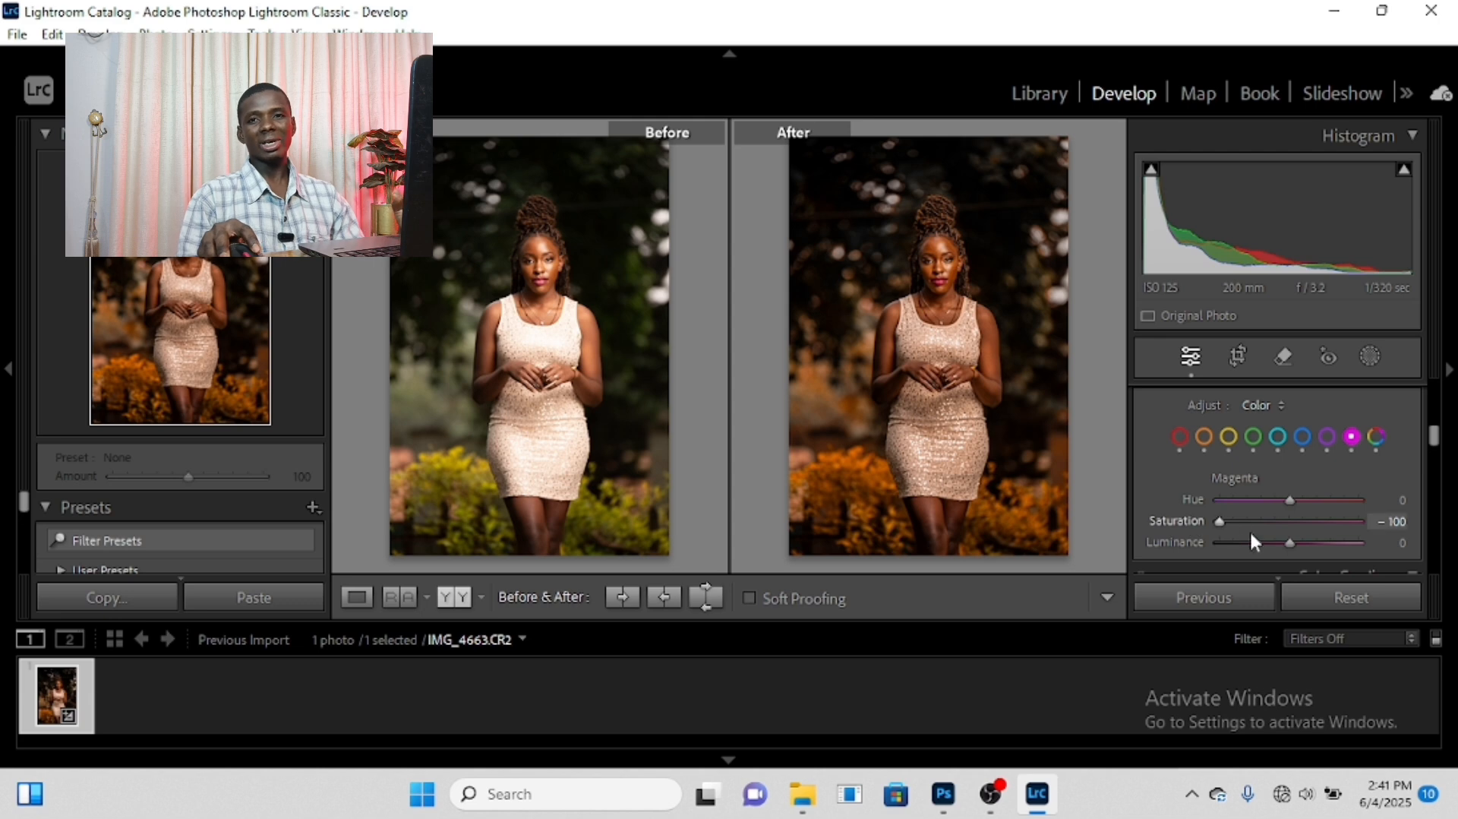
drag(1292, 542, 1391, 544)
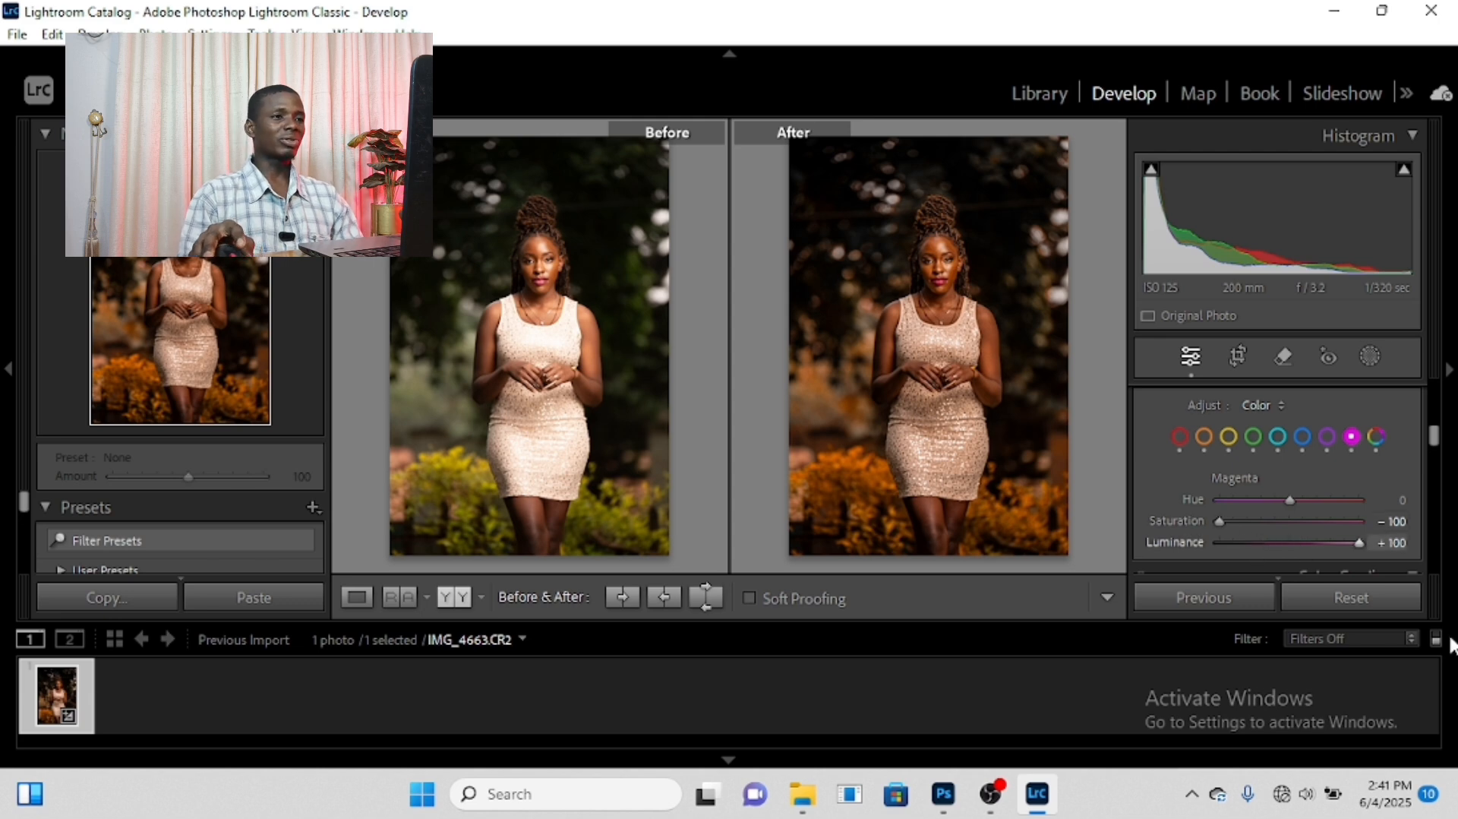
click(935, 283)
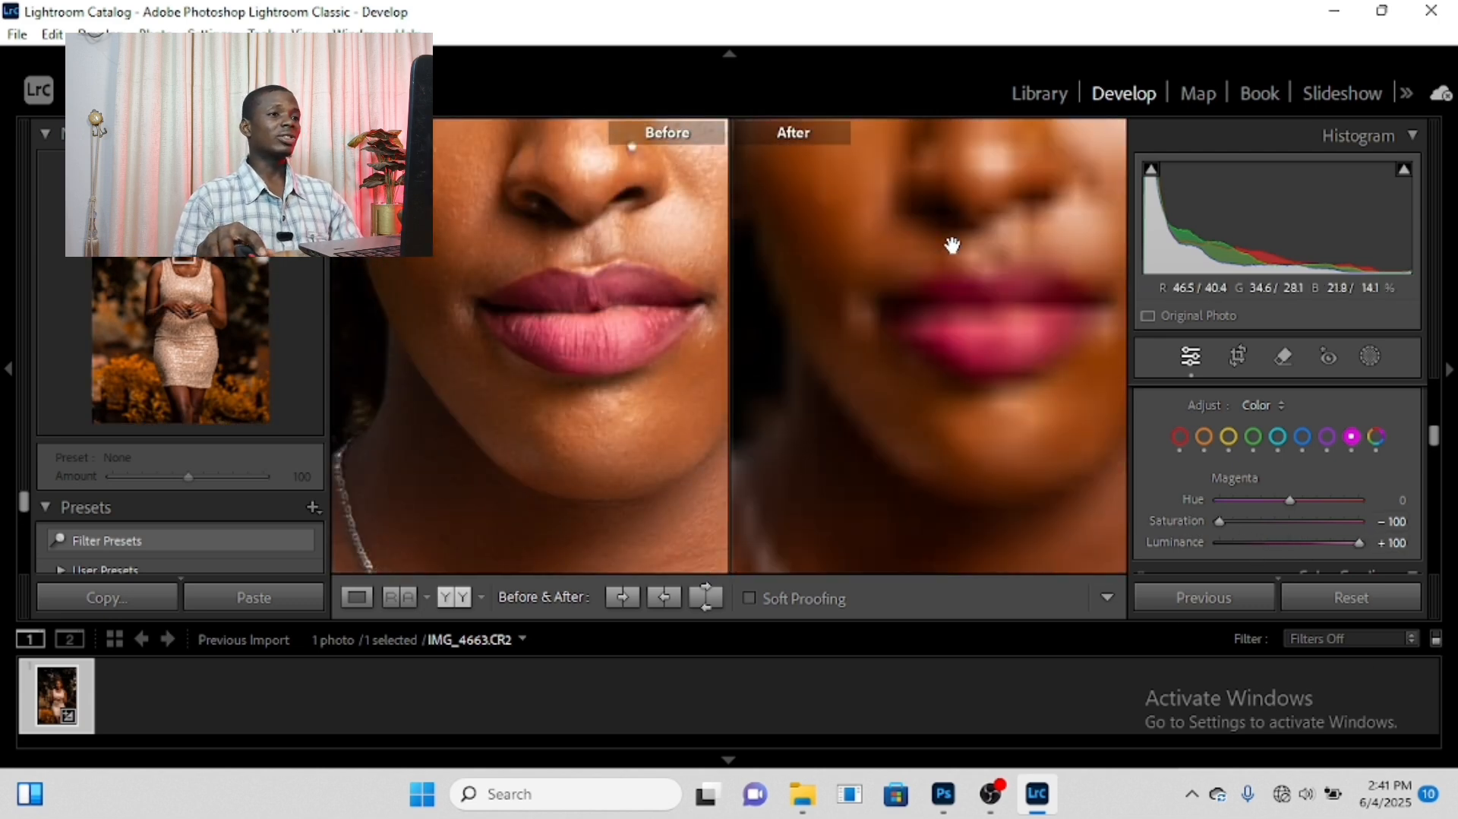
drag(970, 329, 973, 406)
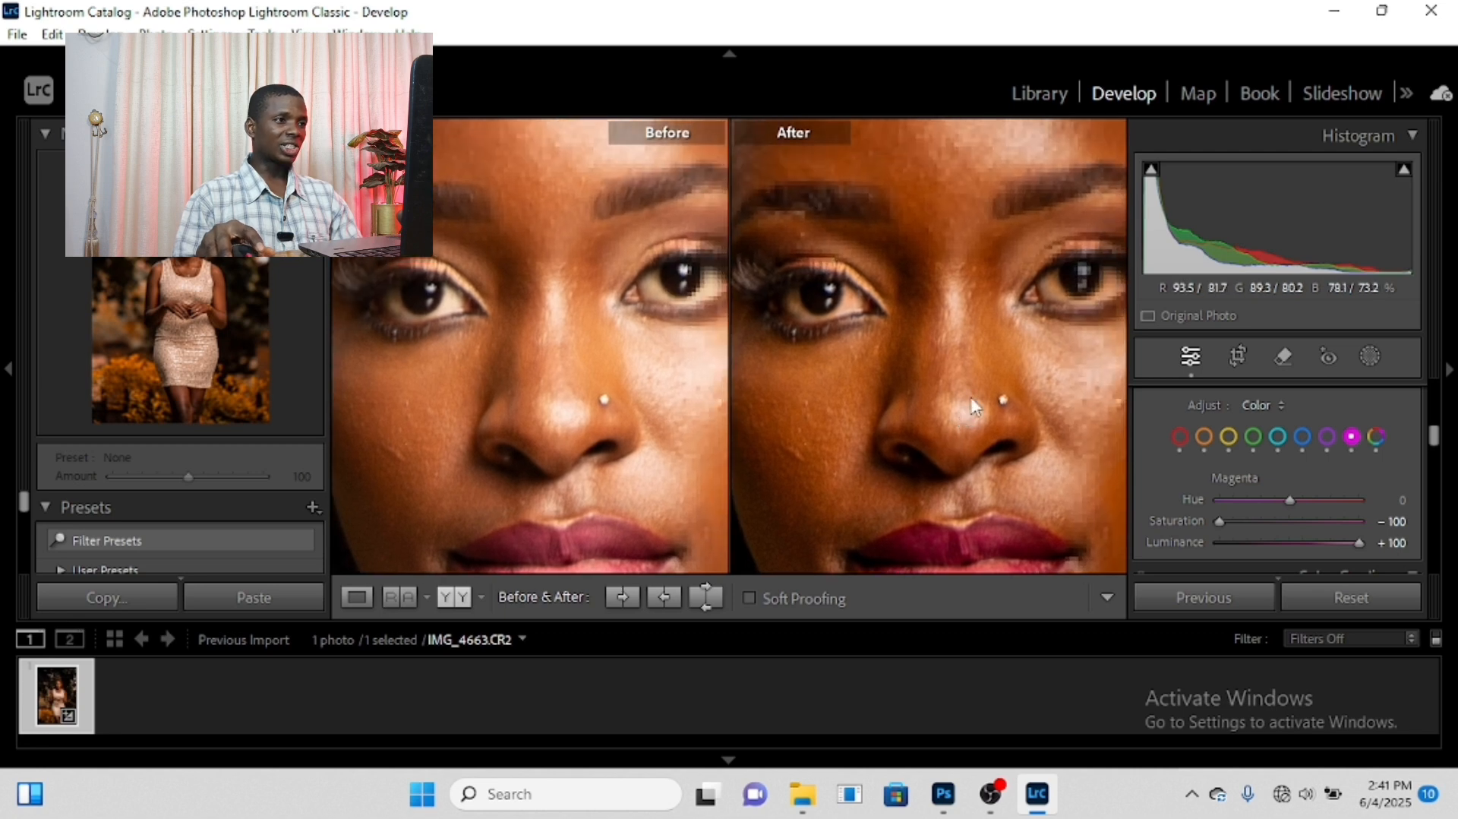
click(969, 348)
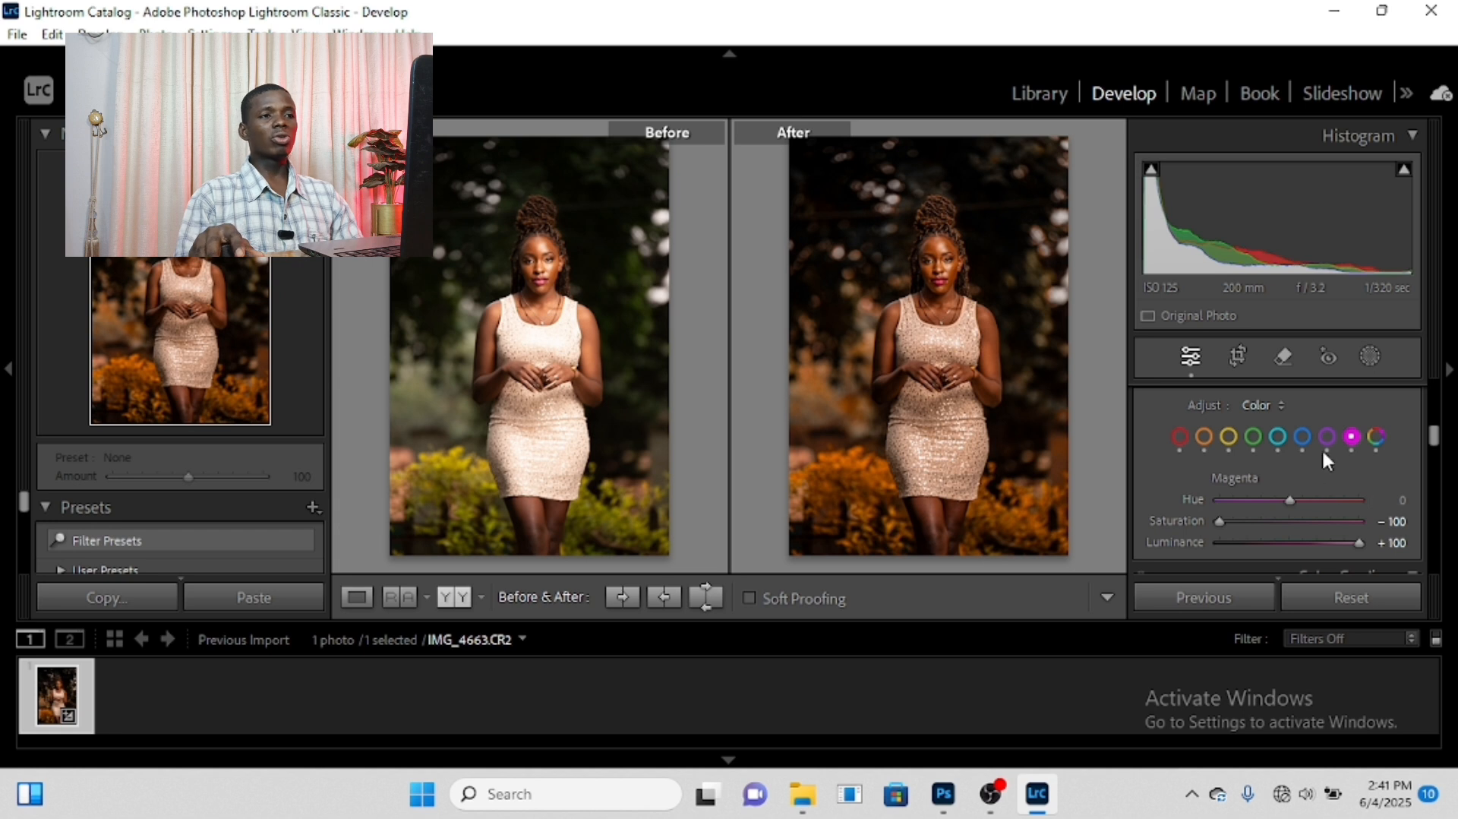
Raise the photo's overall Exposure to +0.26 in the basic tone adjustments.
scroll(1250, 418, up, 5)
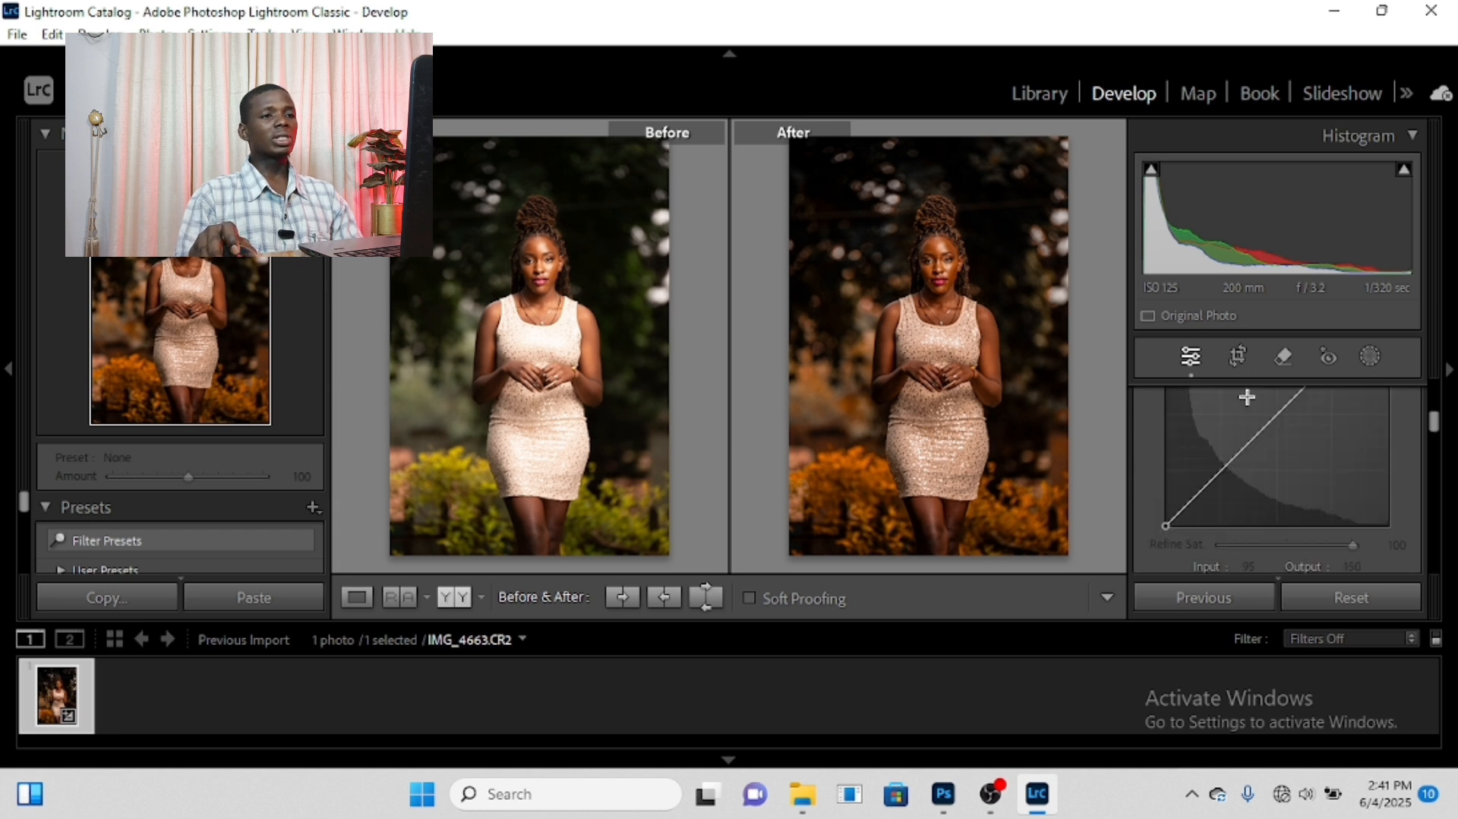
scroll(1255, 439, up, 6)
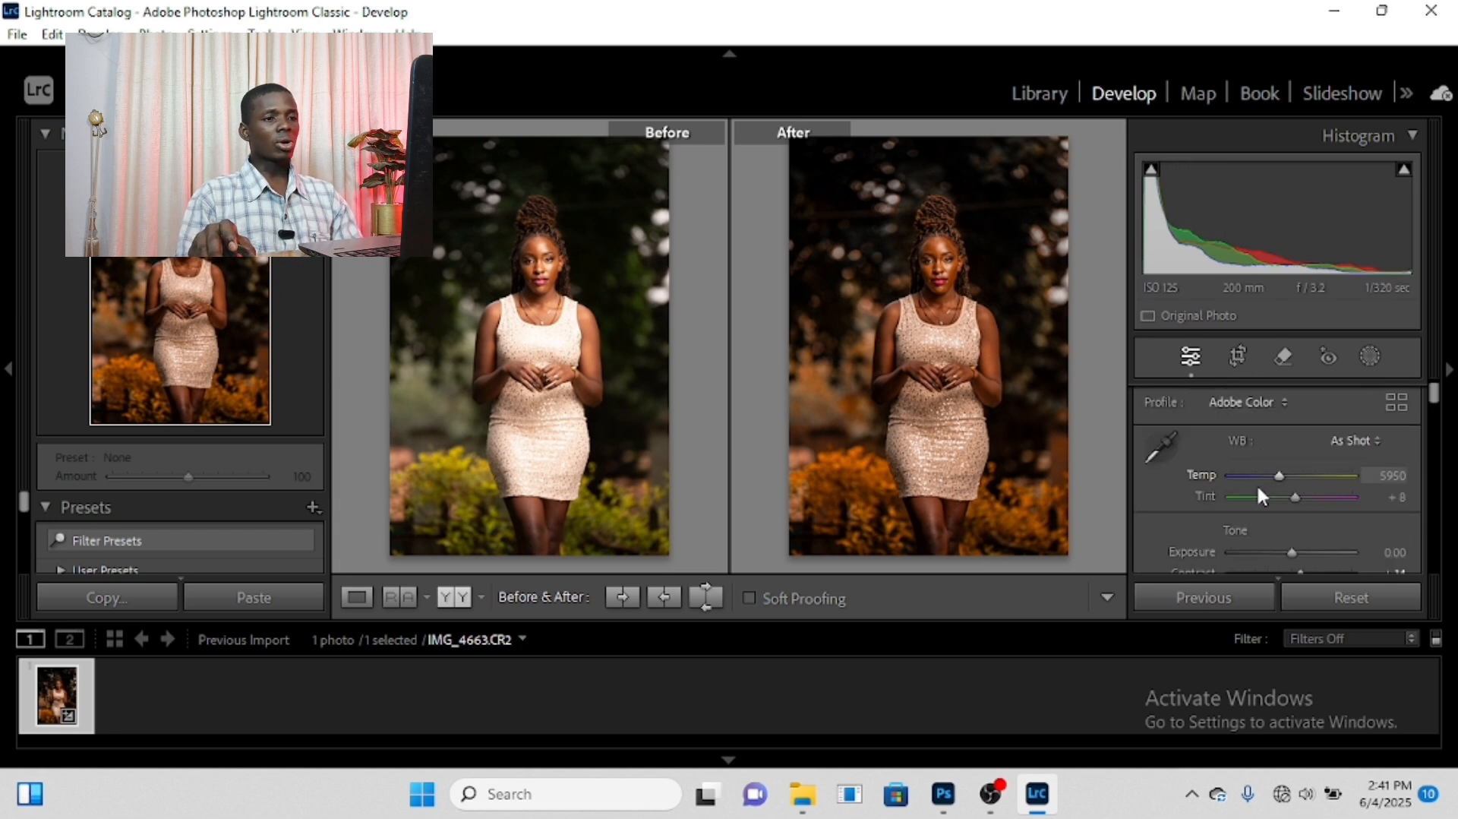
scroll(1261, 538, down, 1)
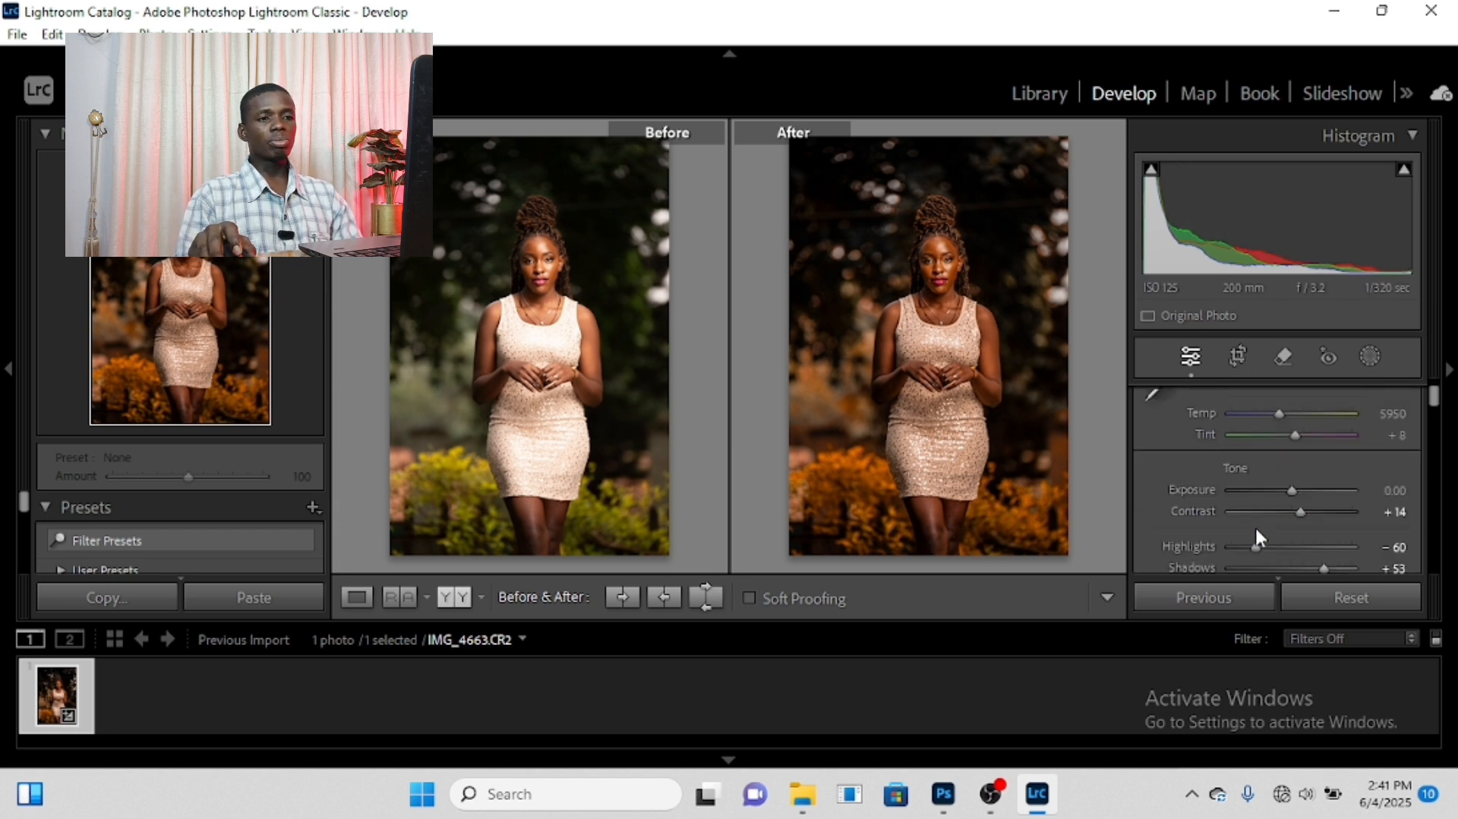
drag(1296, 498, 1296, 494)
double_click(1297, 494)
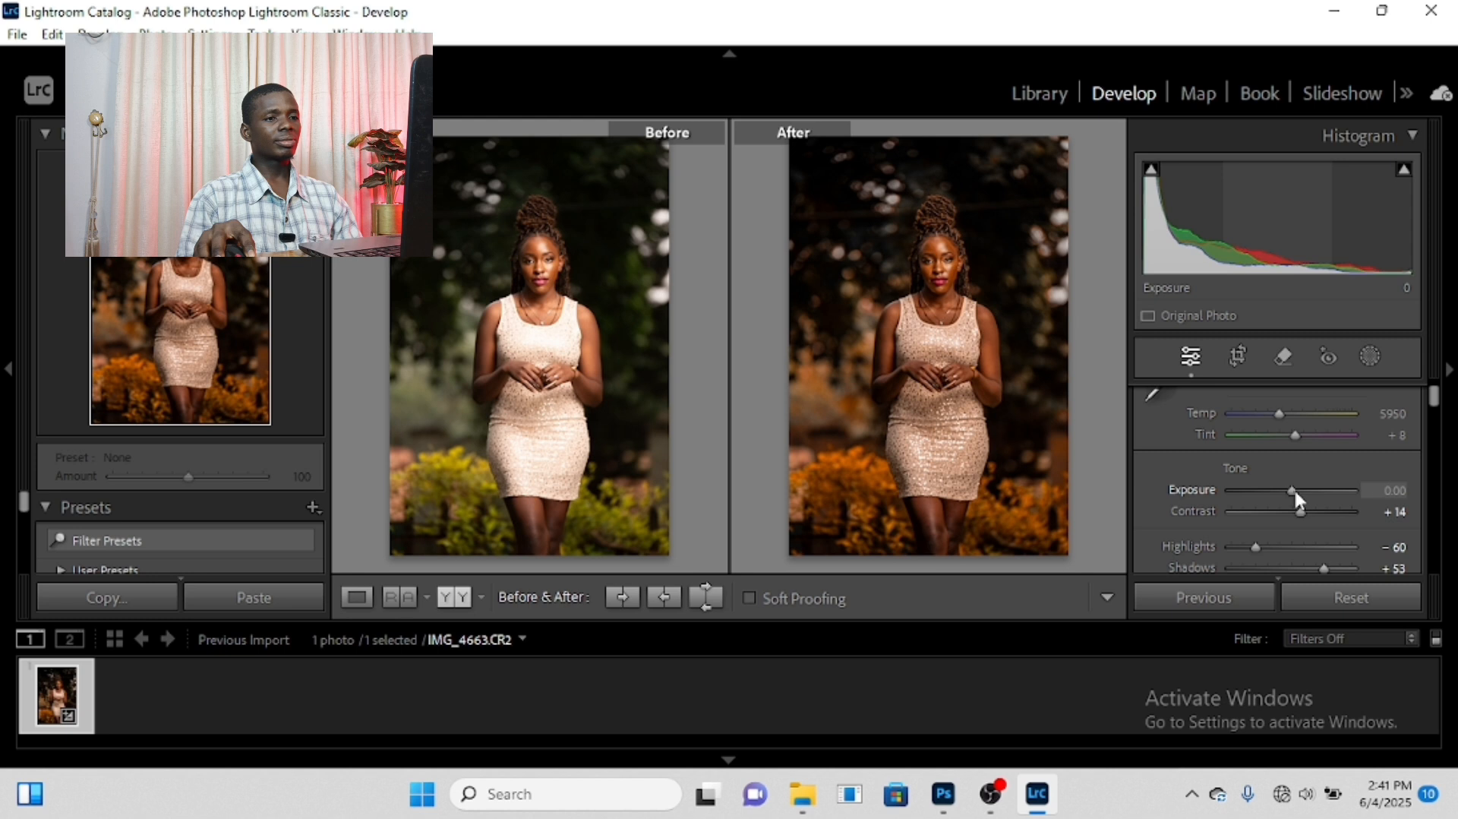
drag(1297, 498, 1300, 496)
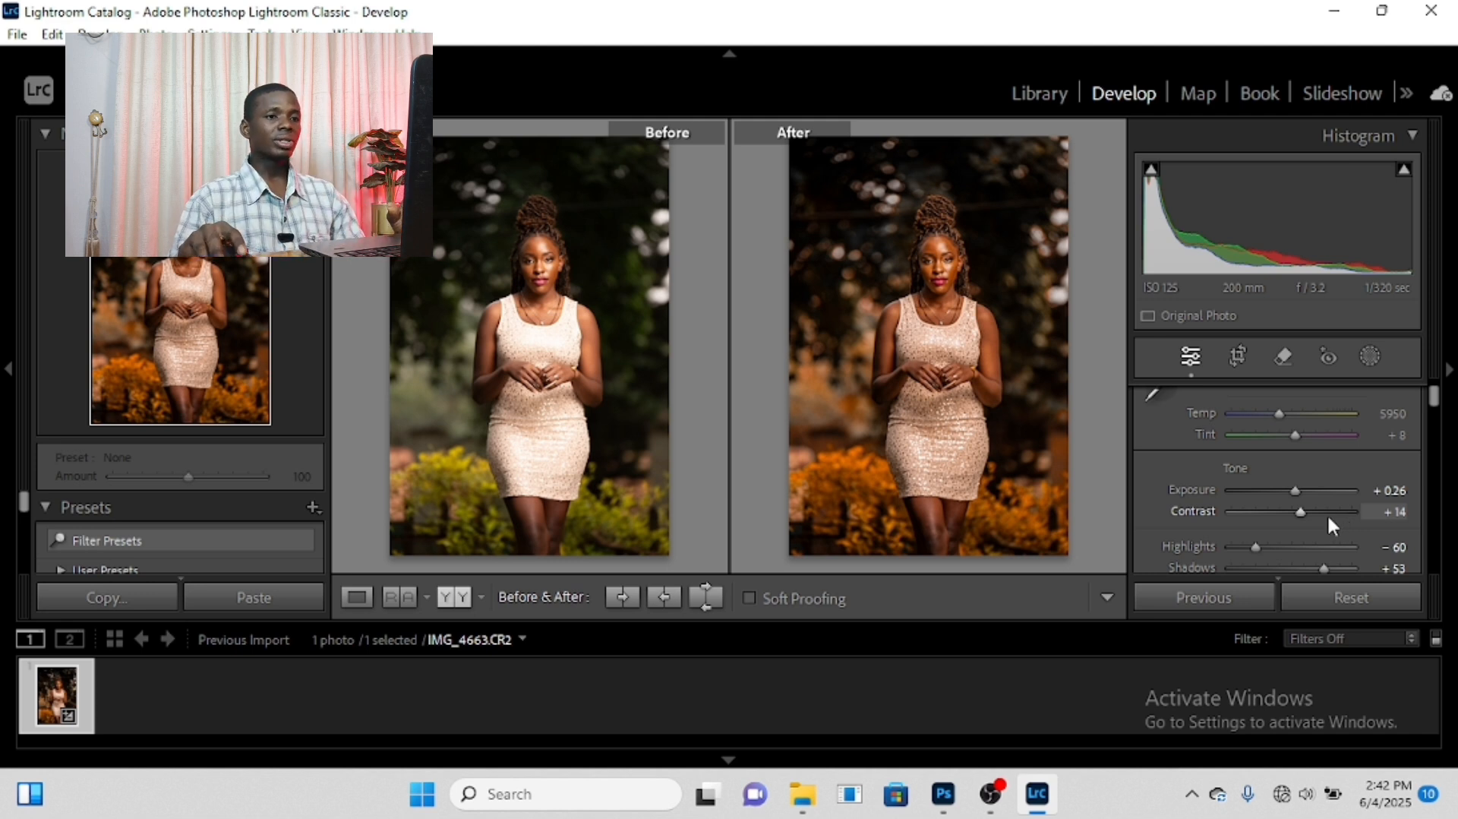
In Color Grading, tint the midtones slightly towards red and the shadows slightly towards green.
scroll(1341, 513, down, 10)
scroll(1345, 521, down, 3)
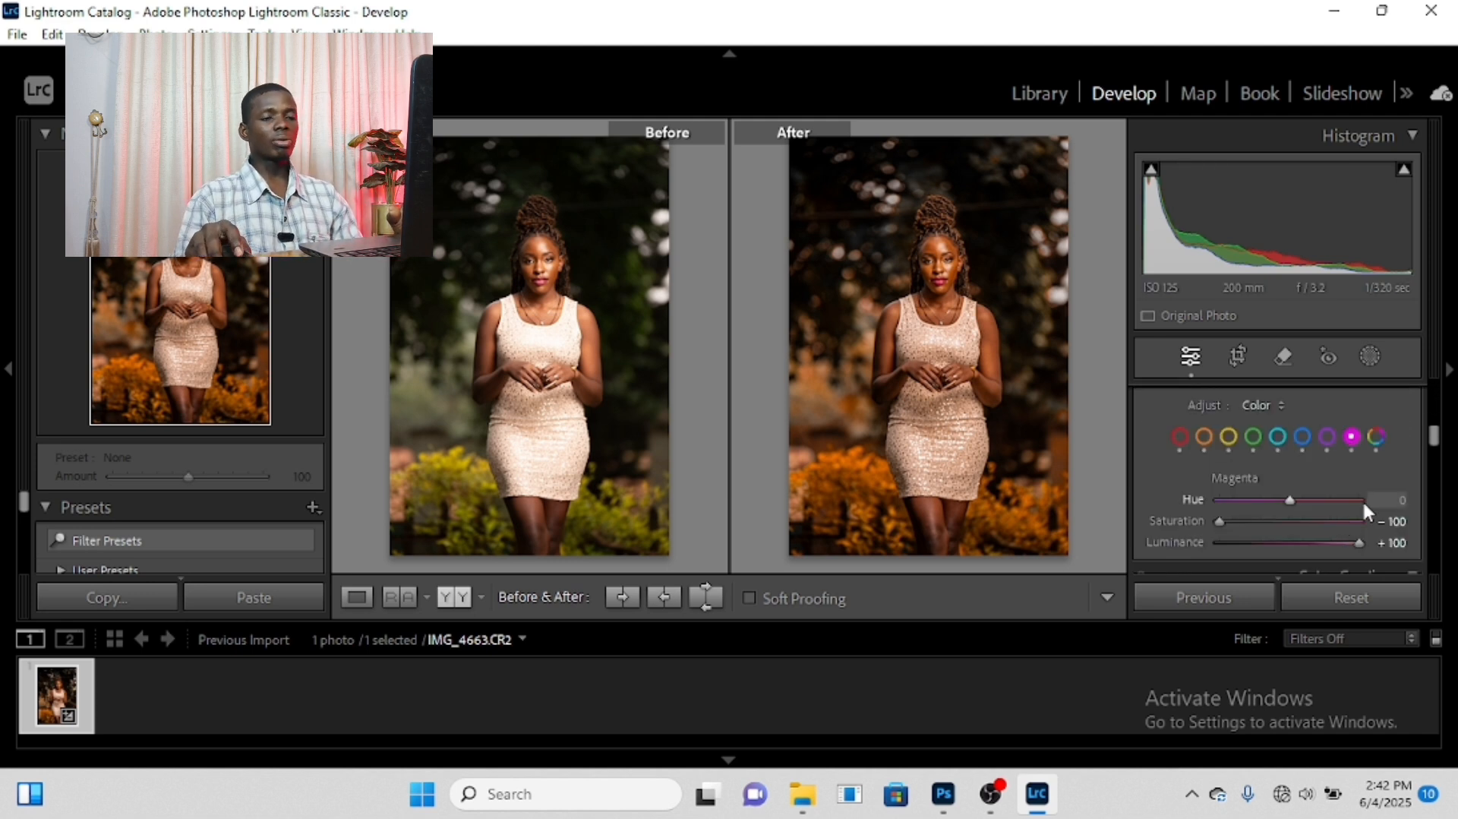
scroll(1365, 496, up, 2)
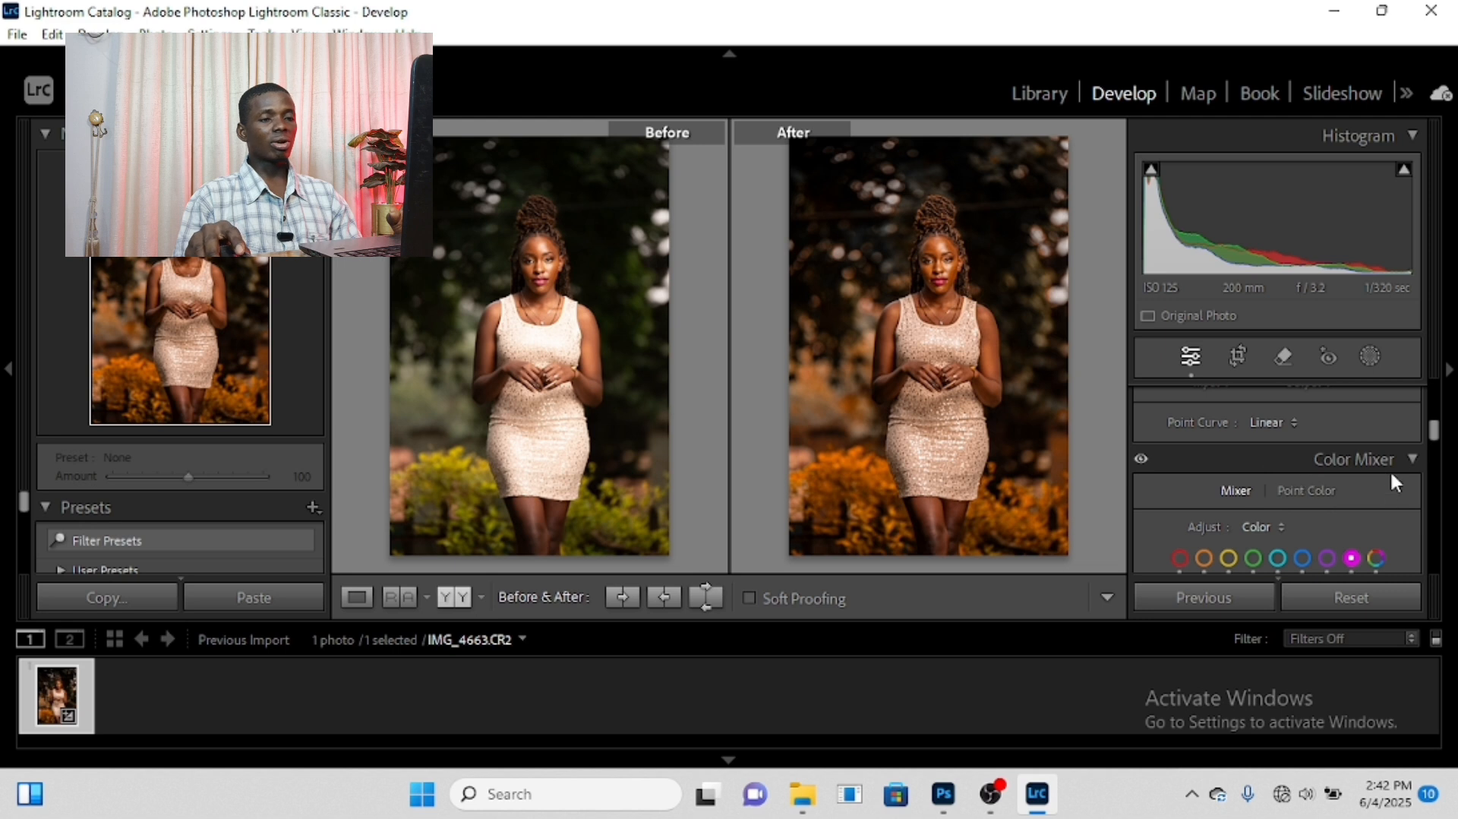
scroll(1396, 464, down, 3)
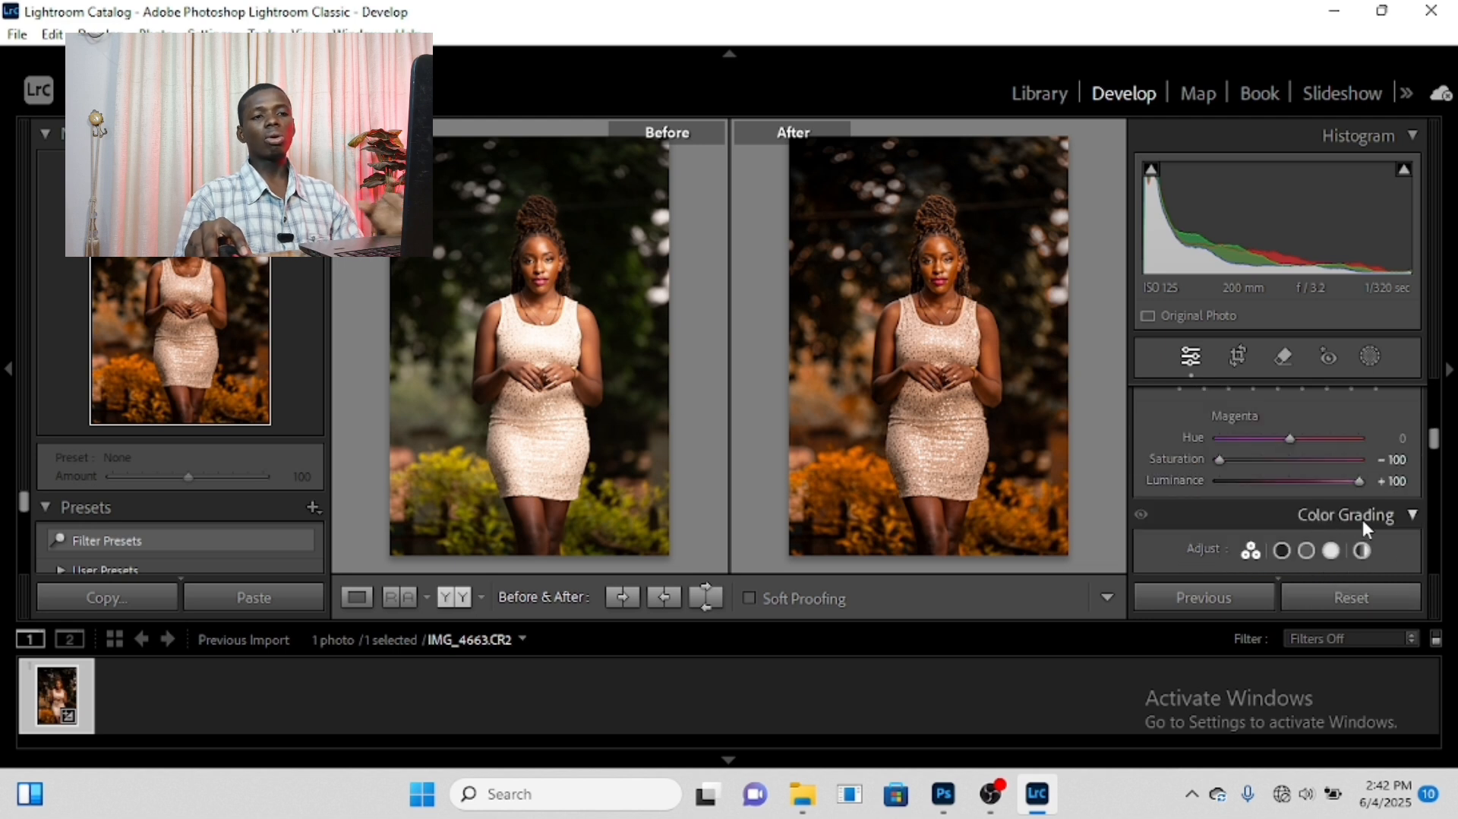
click(1412, 513)
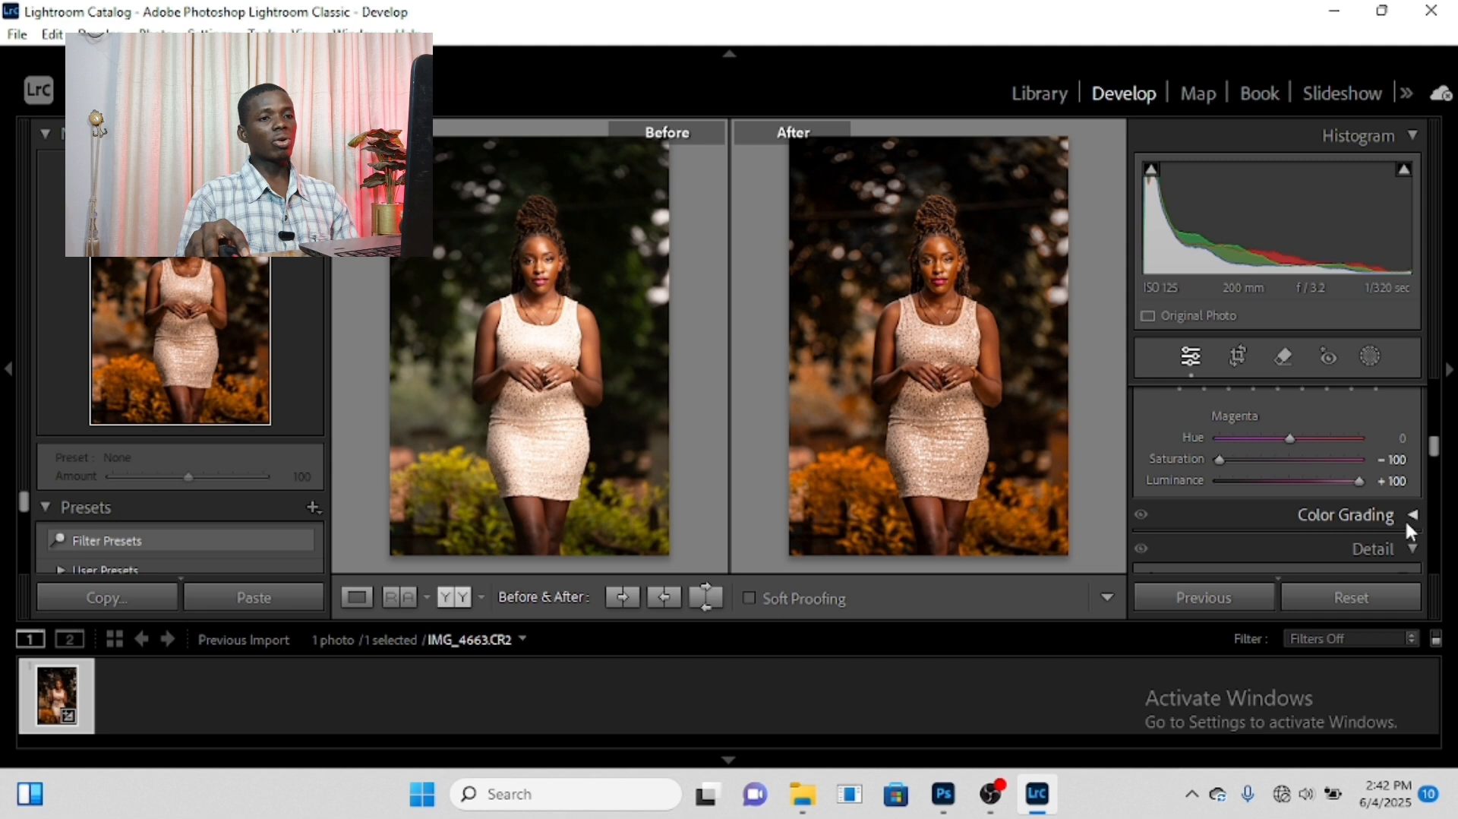
click(1407, 516)
scroll(1319, 482, down, 1)
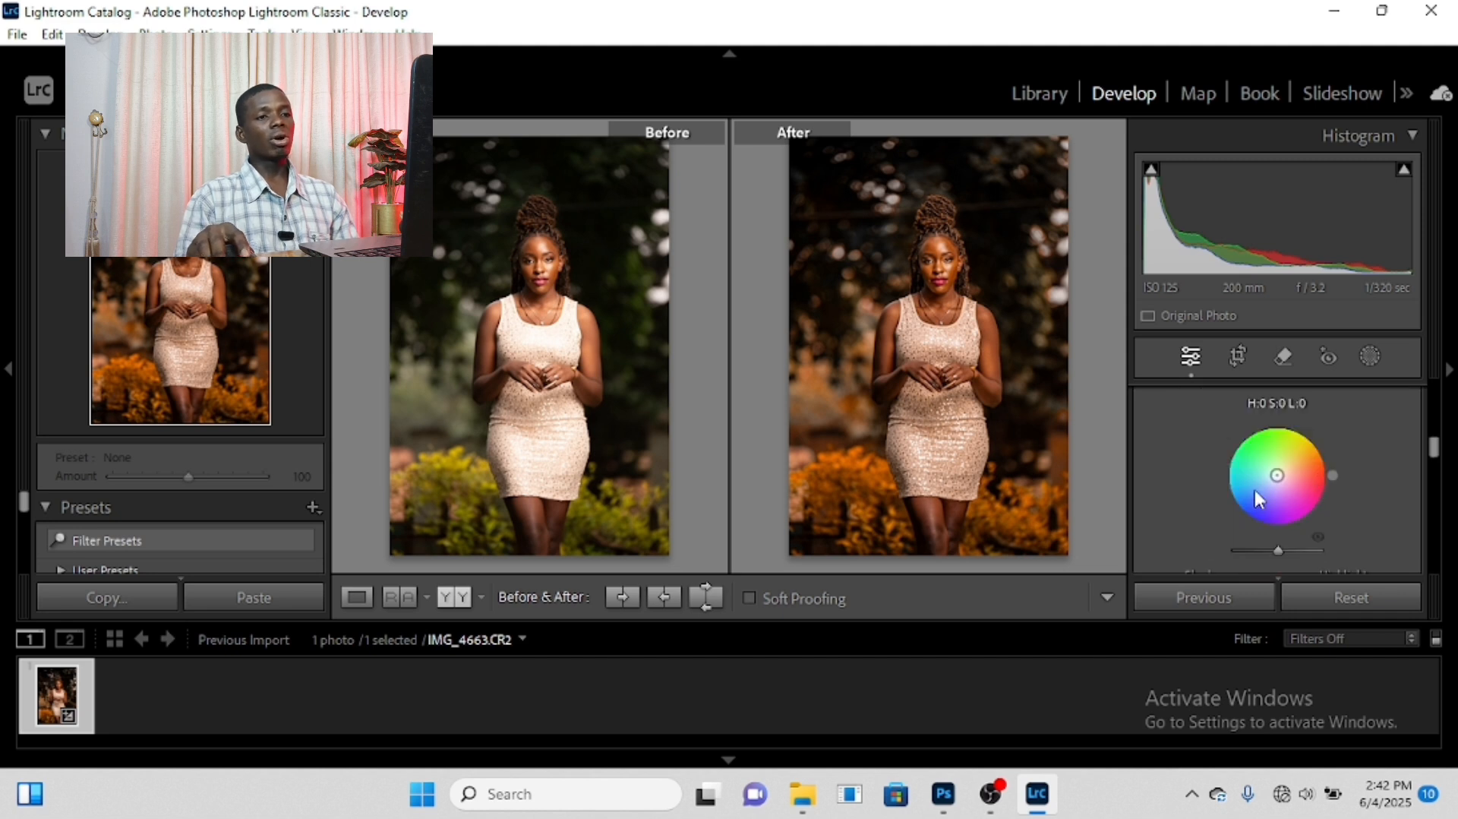
scroll(1254, 487, down, 1)
scroll(1285, 447, up, 1)
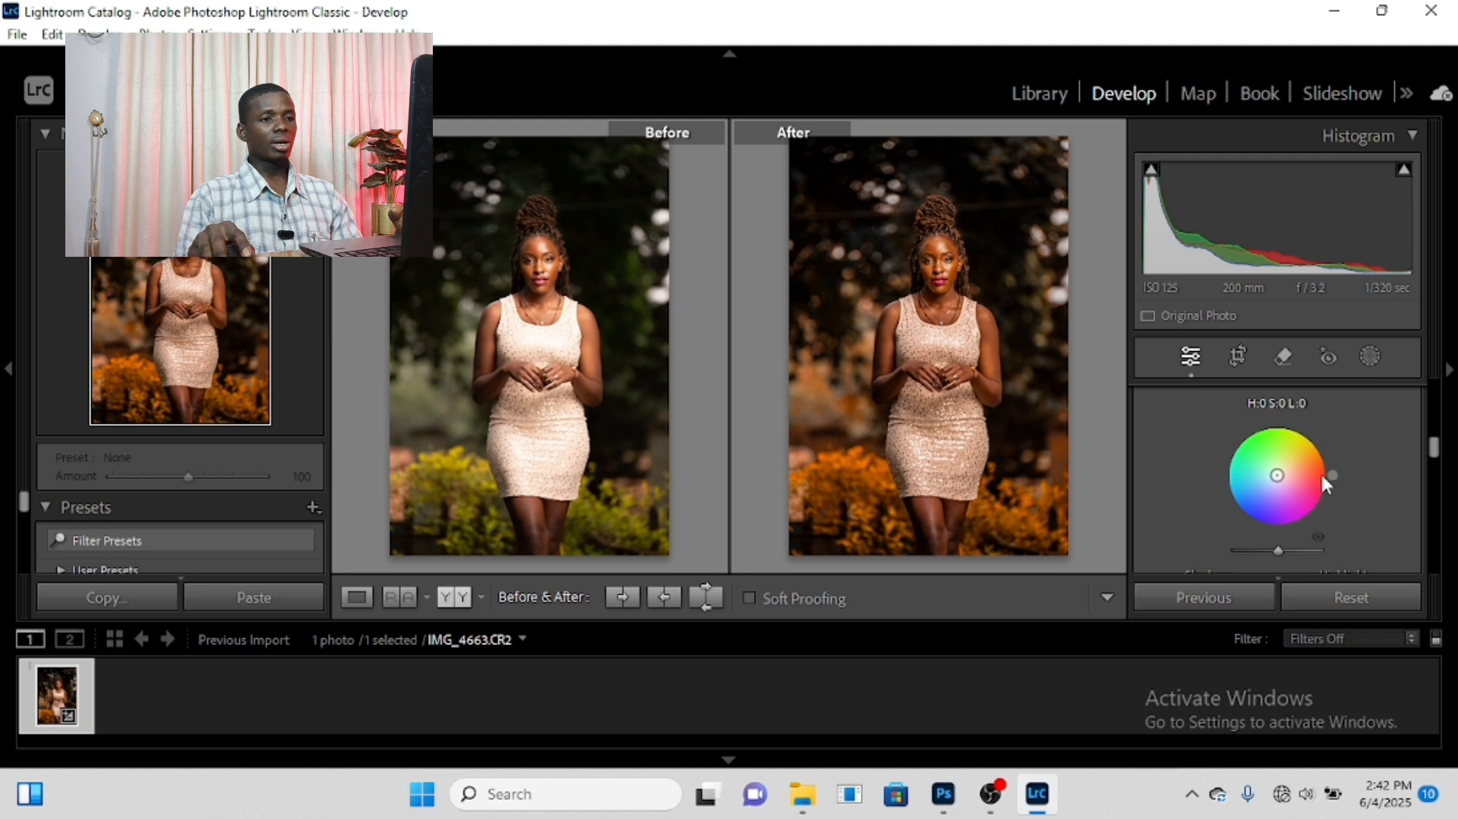
scroll(1315, 483, down, 2)
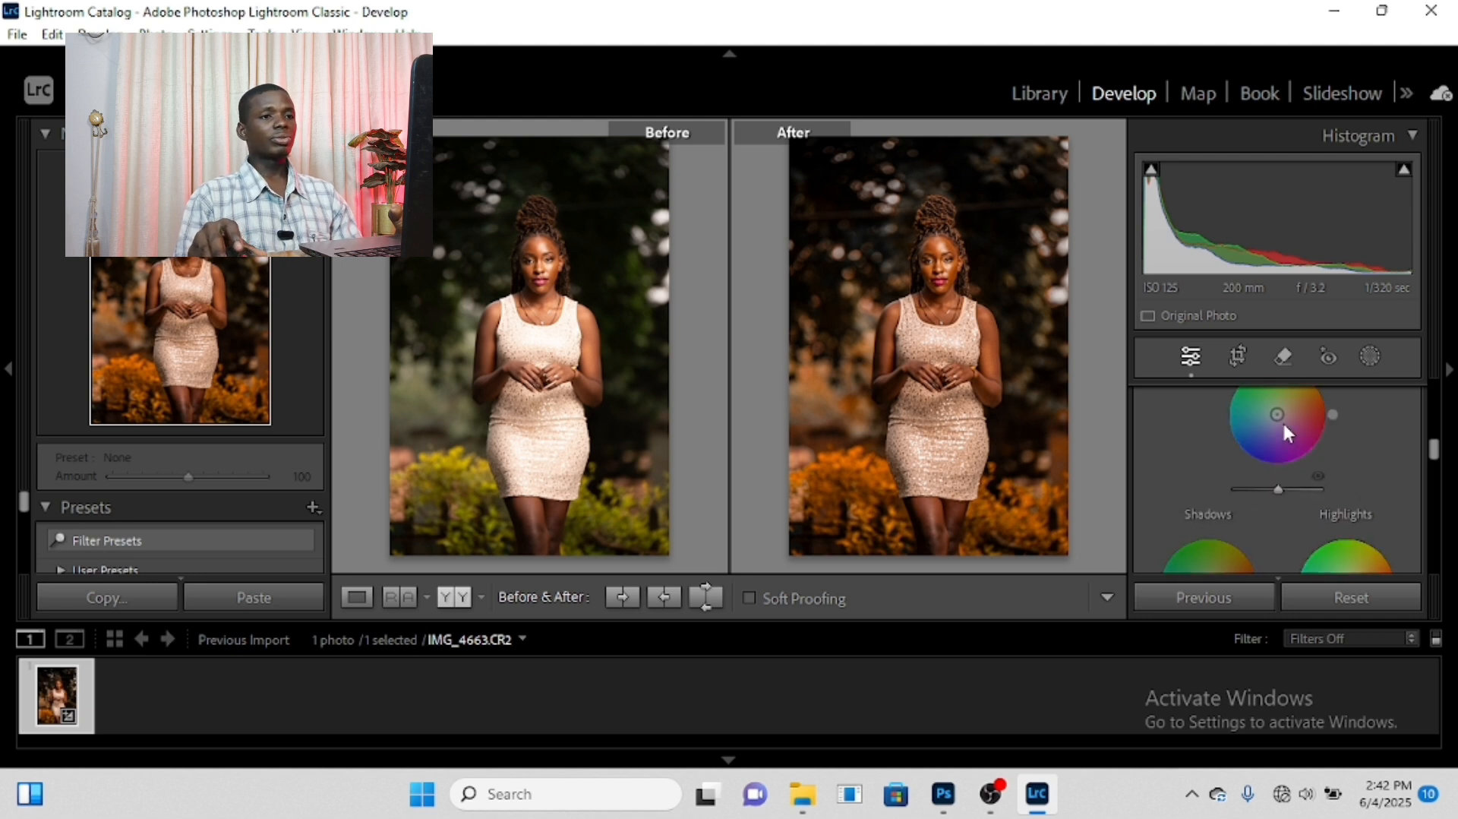
scroll(1257, 422, up, 2)
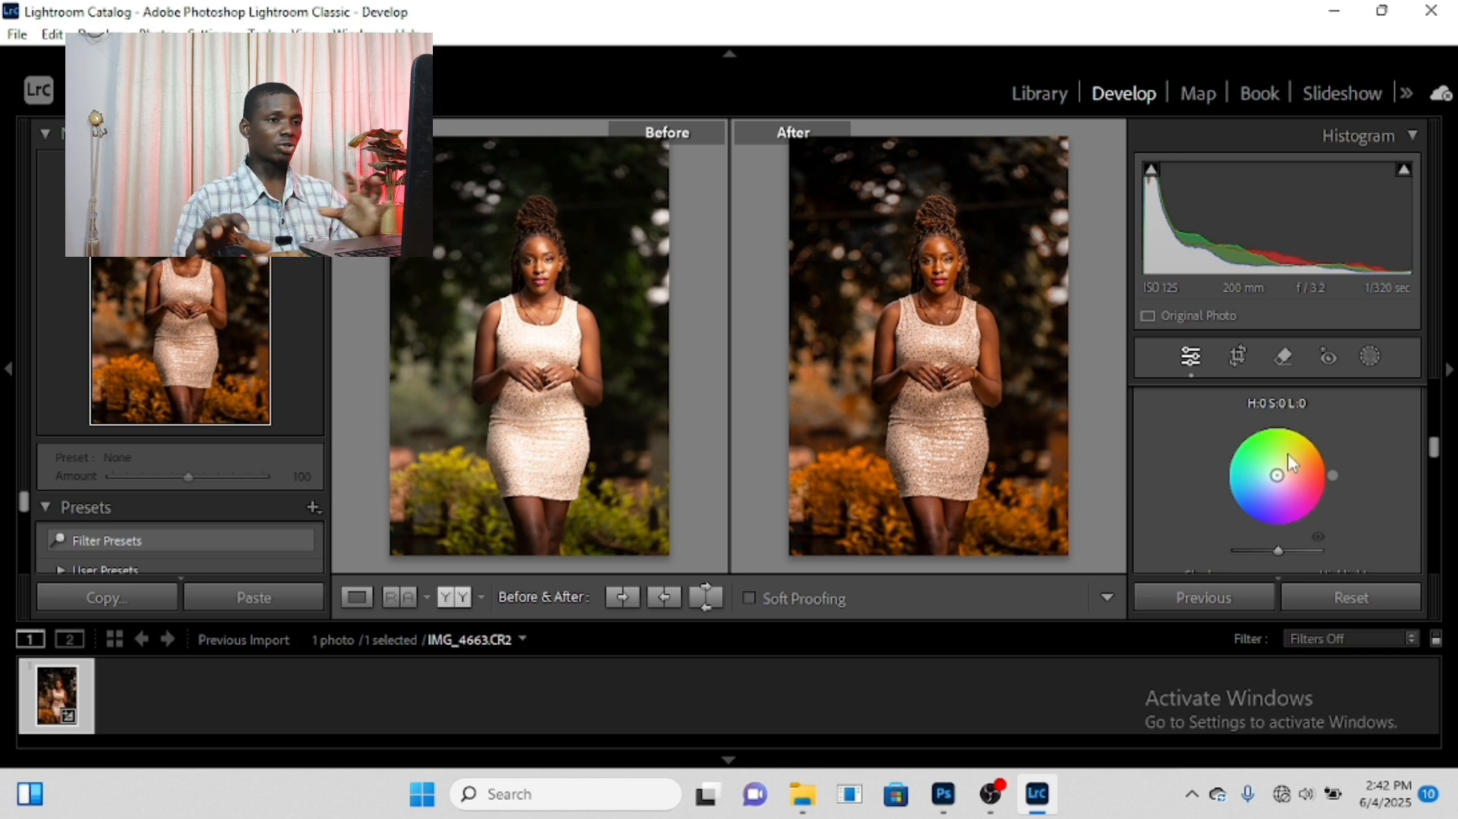
mouse_move(1276, 497)
mouse_down()
mouse_move(1334, 471)
mouse_move(1284, 475)
mouse_move(1306, 479)
mouse_up()
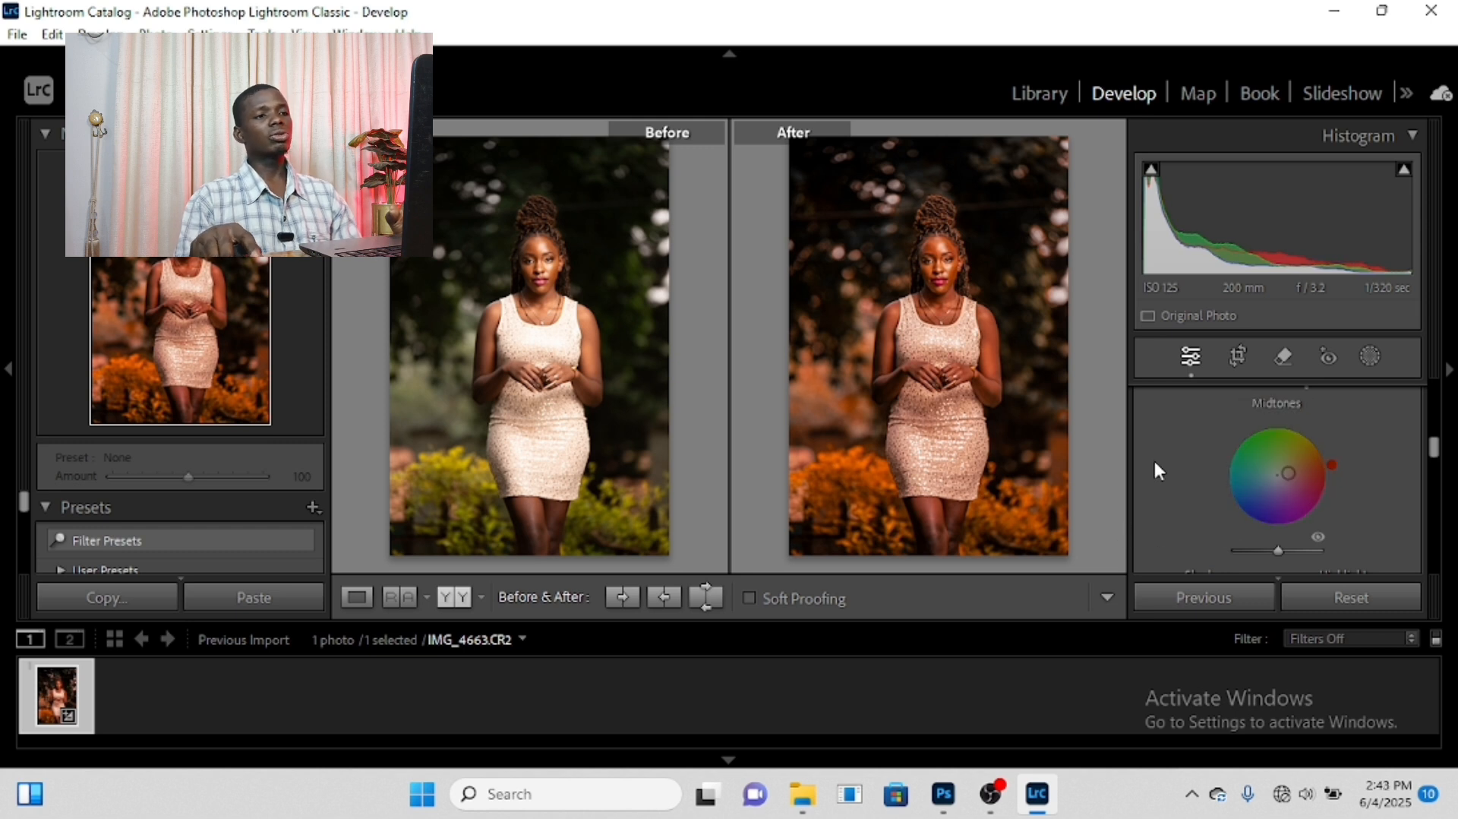
scroll(1276, 486, down, 2)
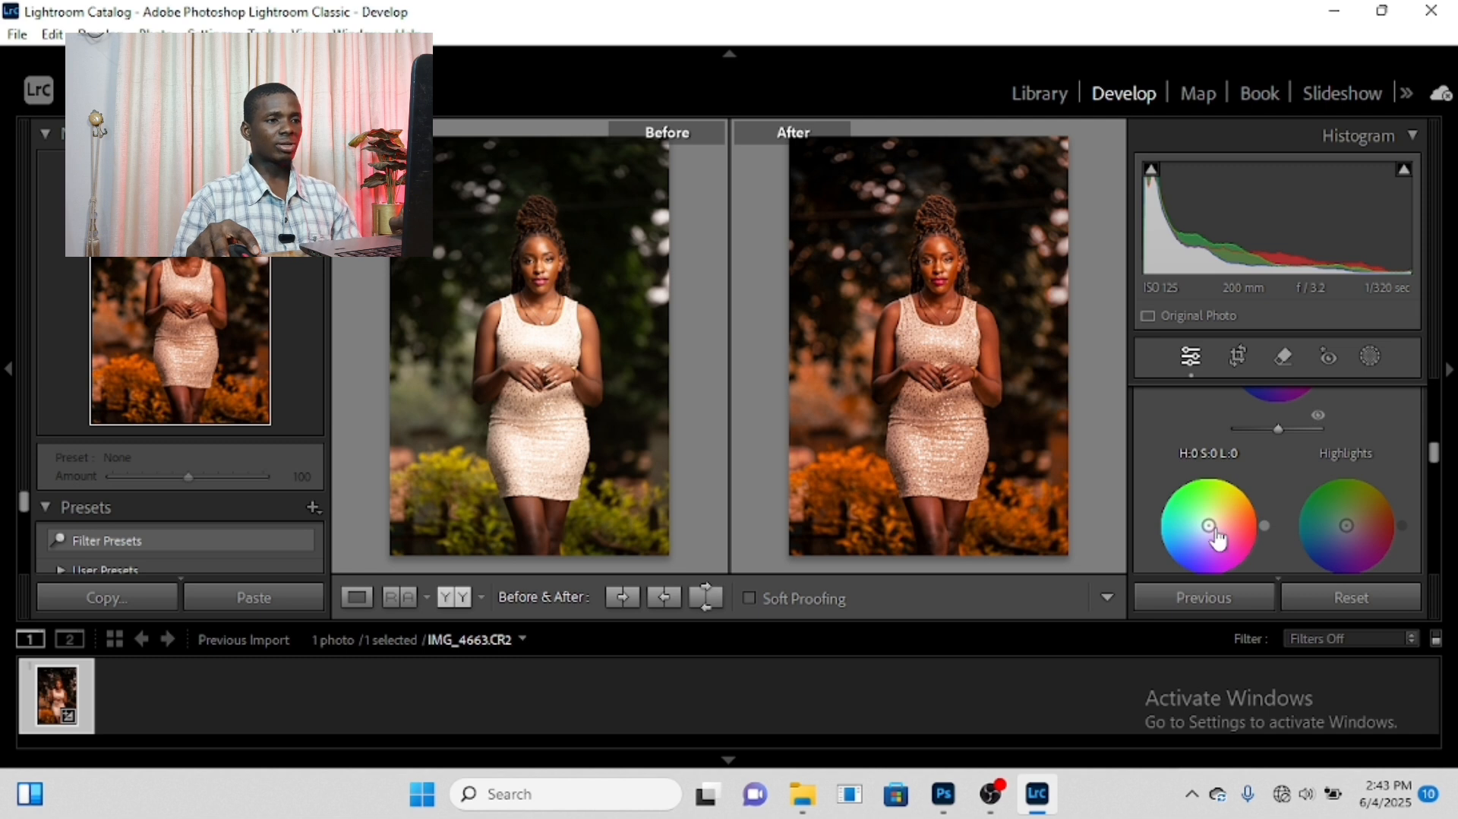
drag(1215, 533, 1207, 520)
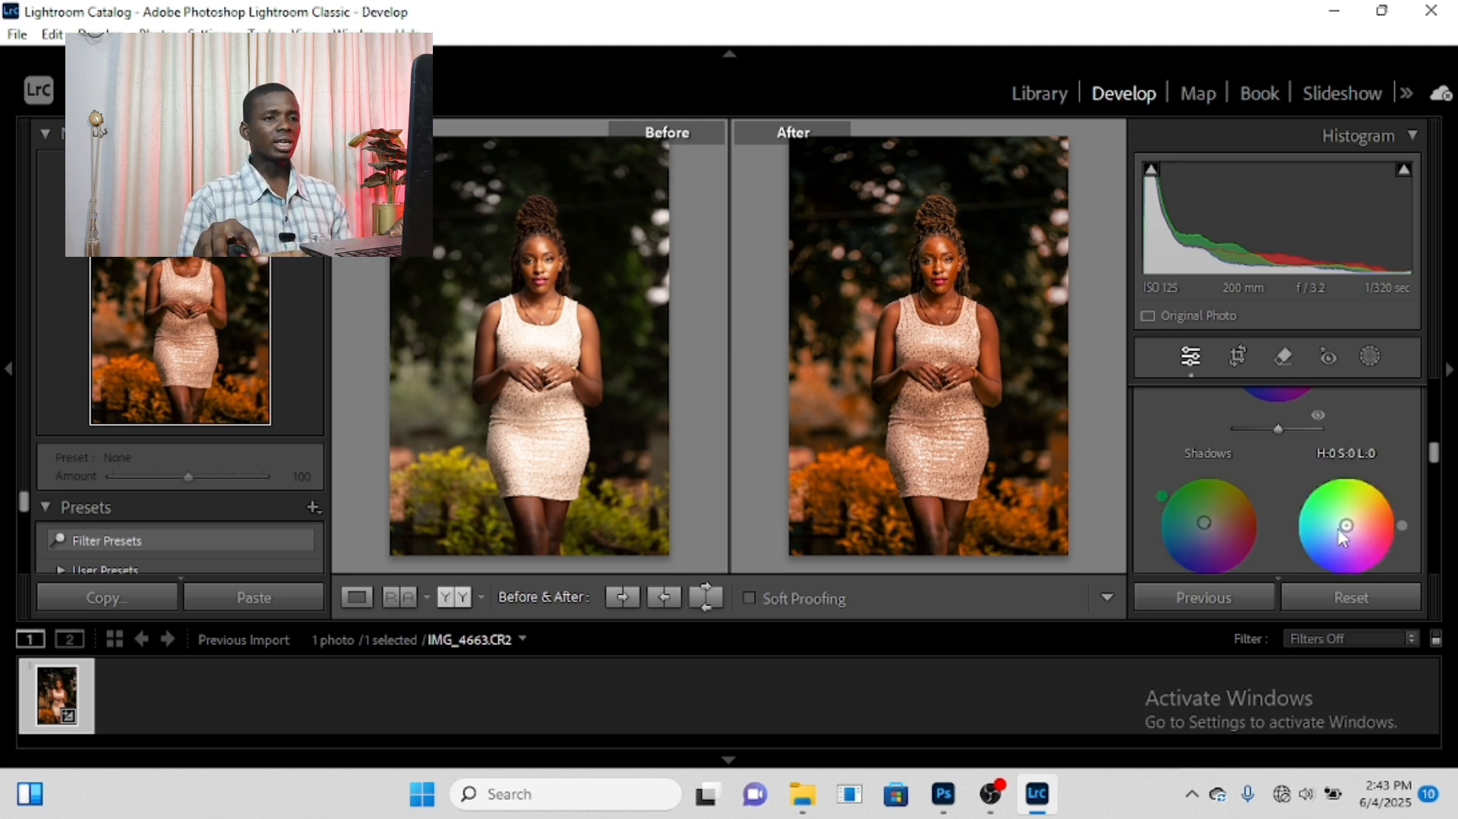
Tint the Color Grading highlights magenta with hue 322 and saturation 13, and inspect the skin around the neck and chest up close.
drag(1349, 530, 1331, 579)
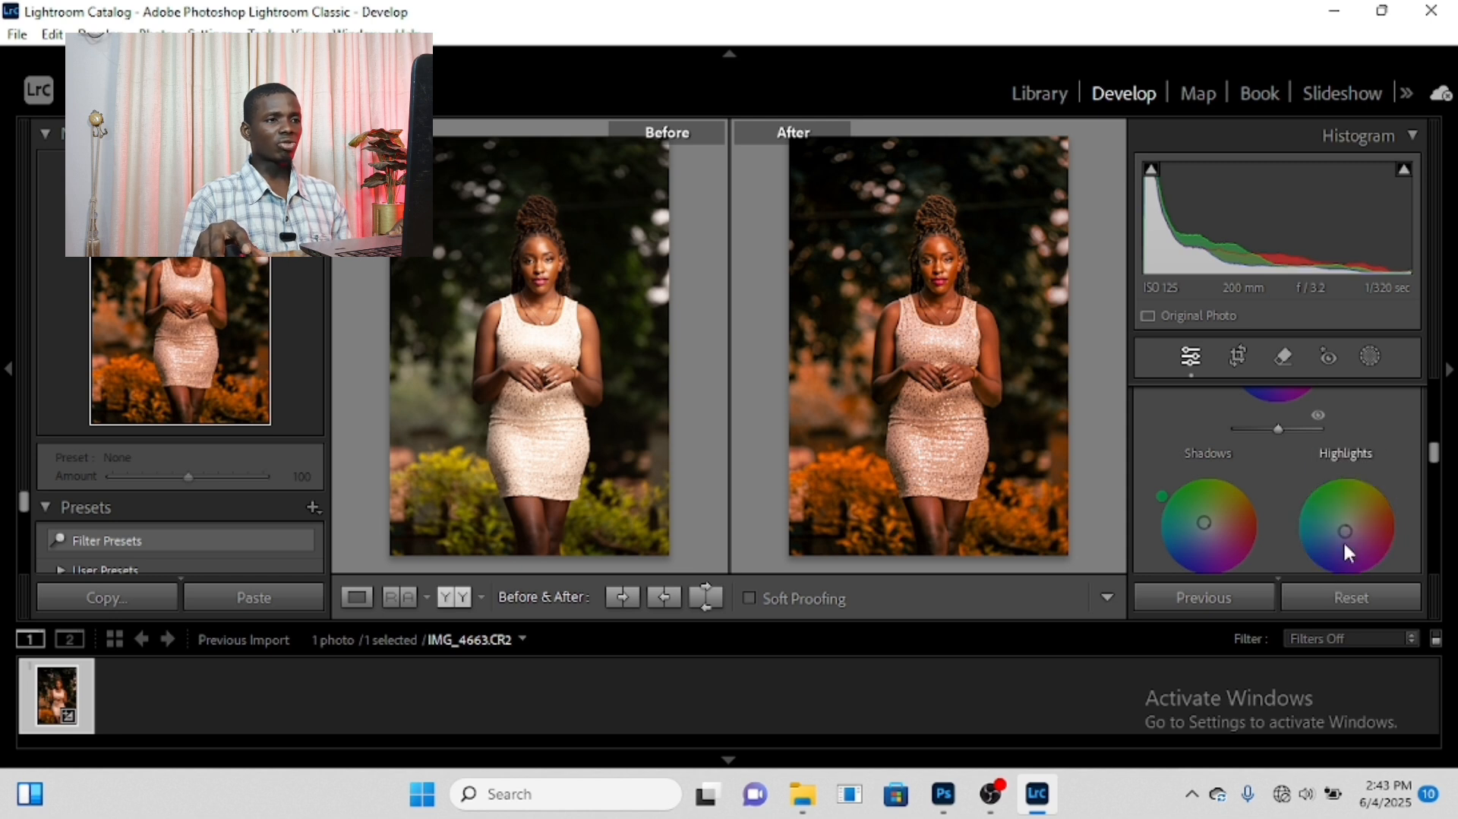
scroll(1354, 530, down, 2)
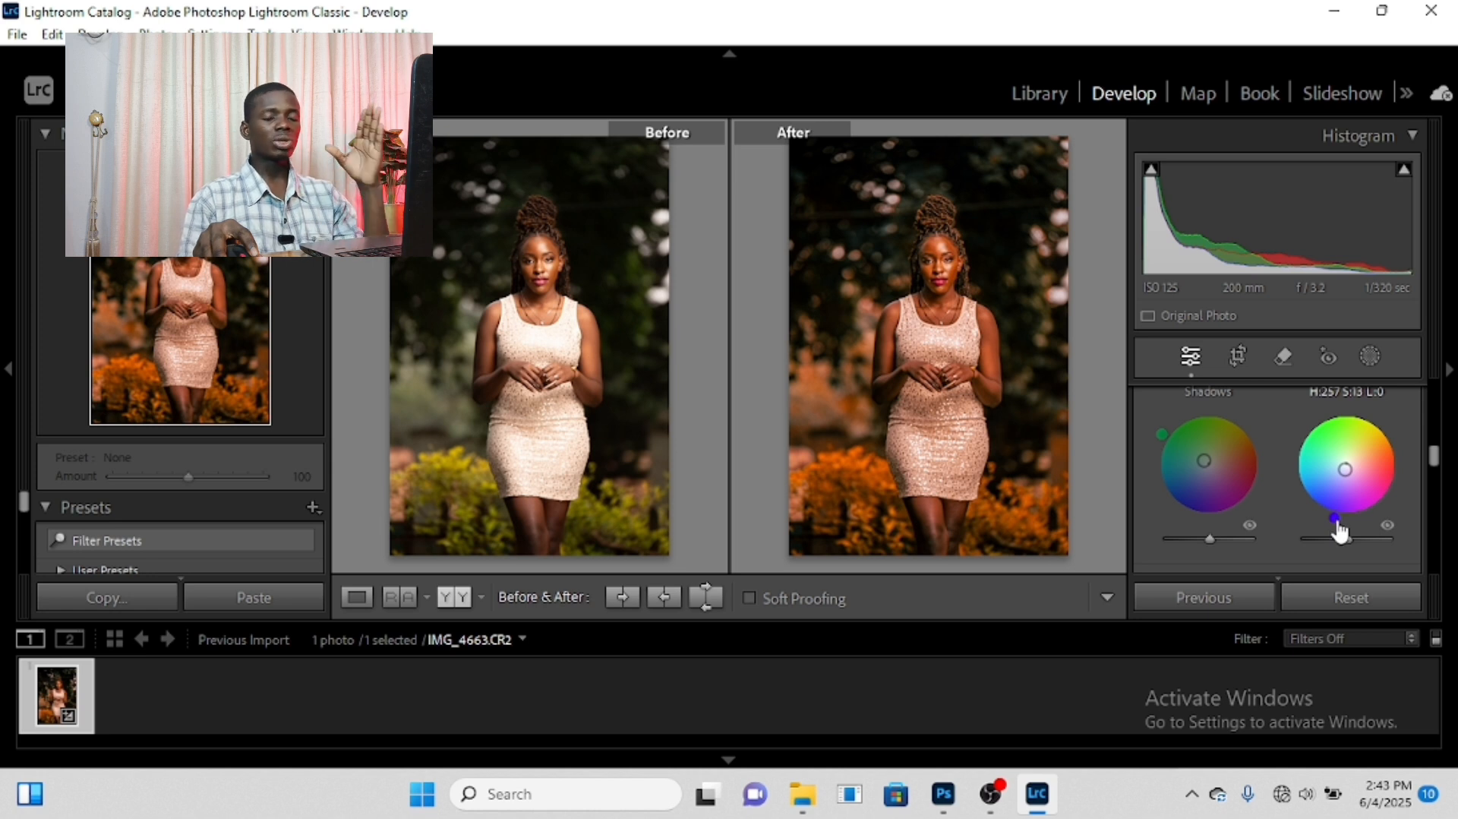
drag(1336, 520, 1296, 486)
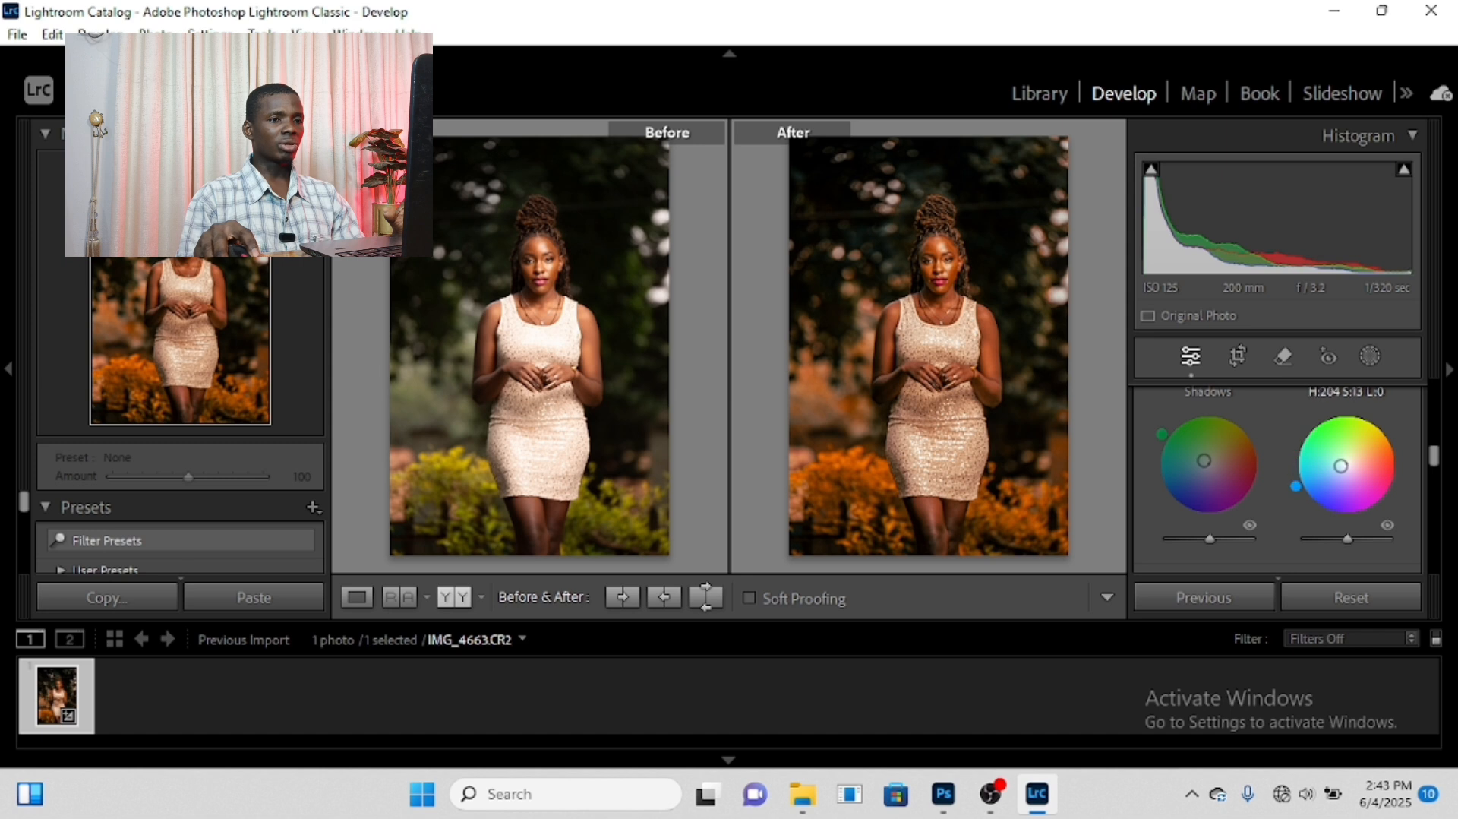
drag(1402, 480, 1403, 473)
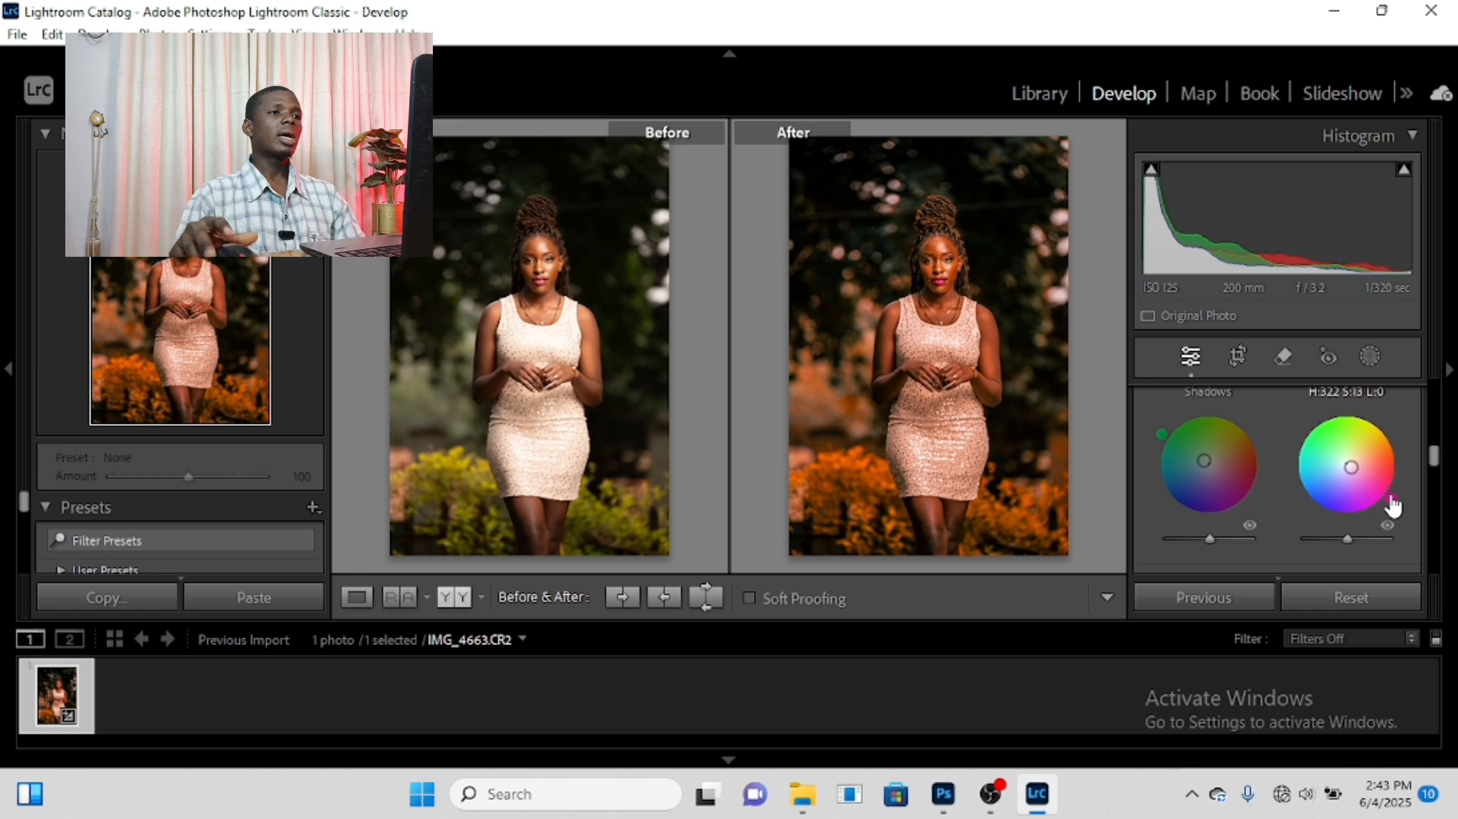
click(931, 323)
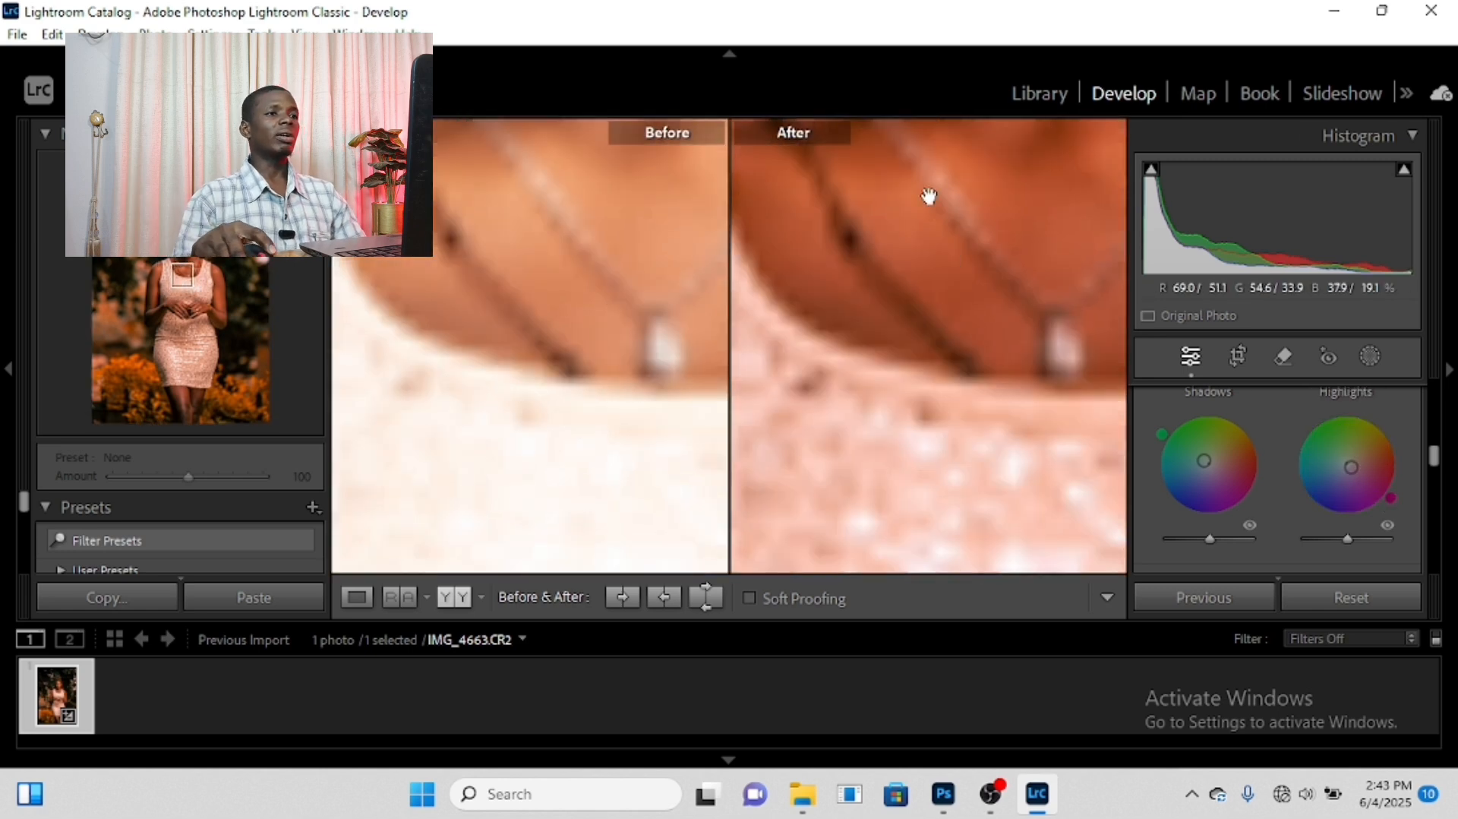
drag(878, 411, 858, 612)
drag(1010, 318, 1018, 237)
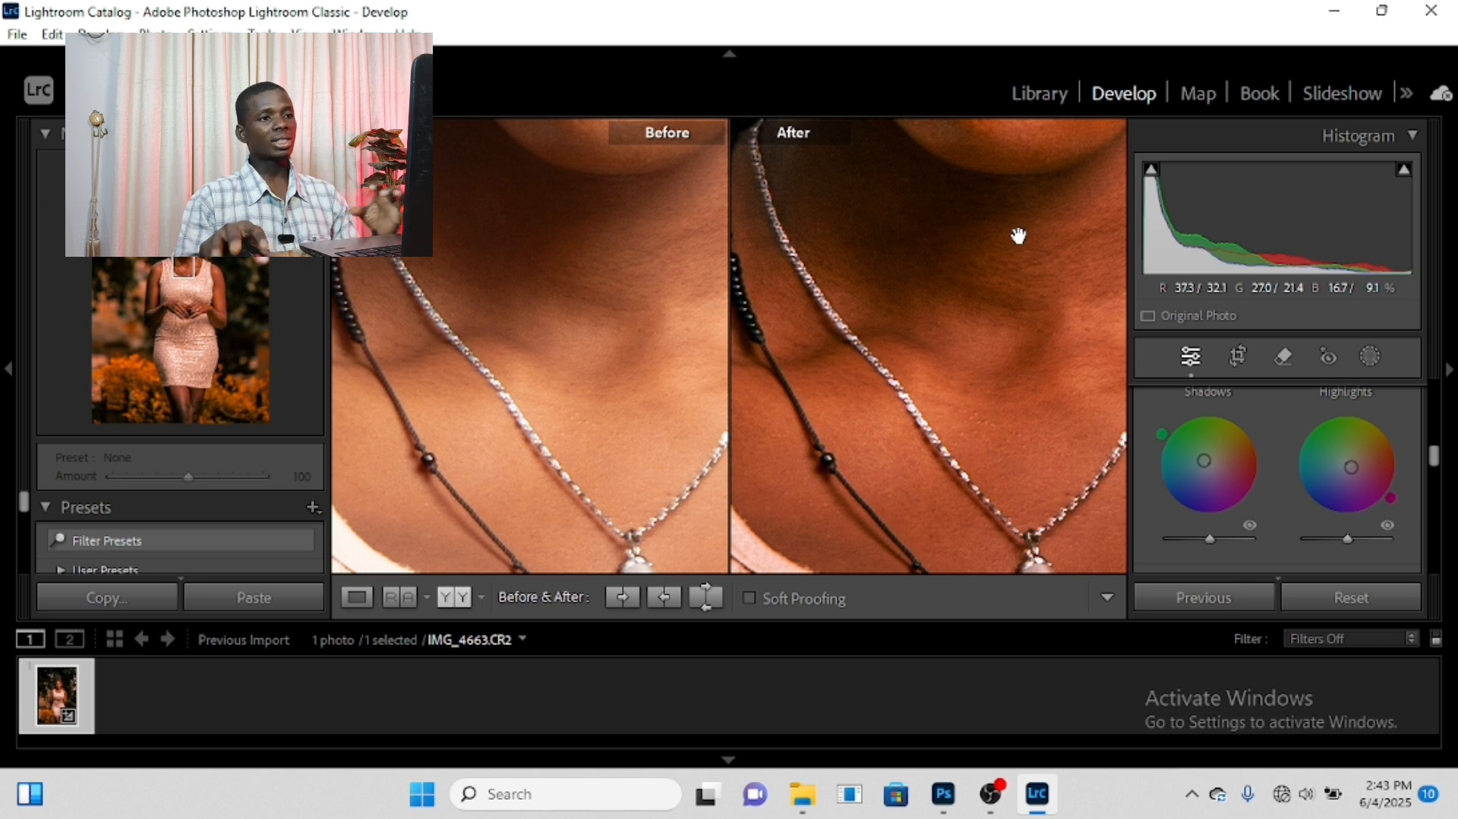
Crop the portrait at full width, trimming a thin strip above the head and the area below the dress hem.
click(1071, 263)
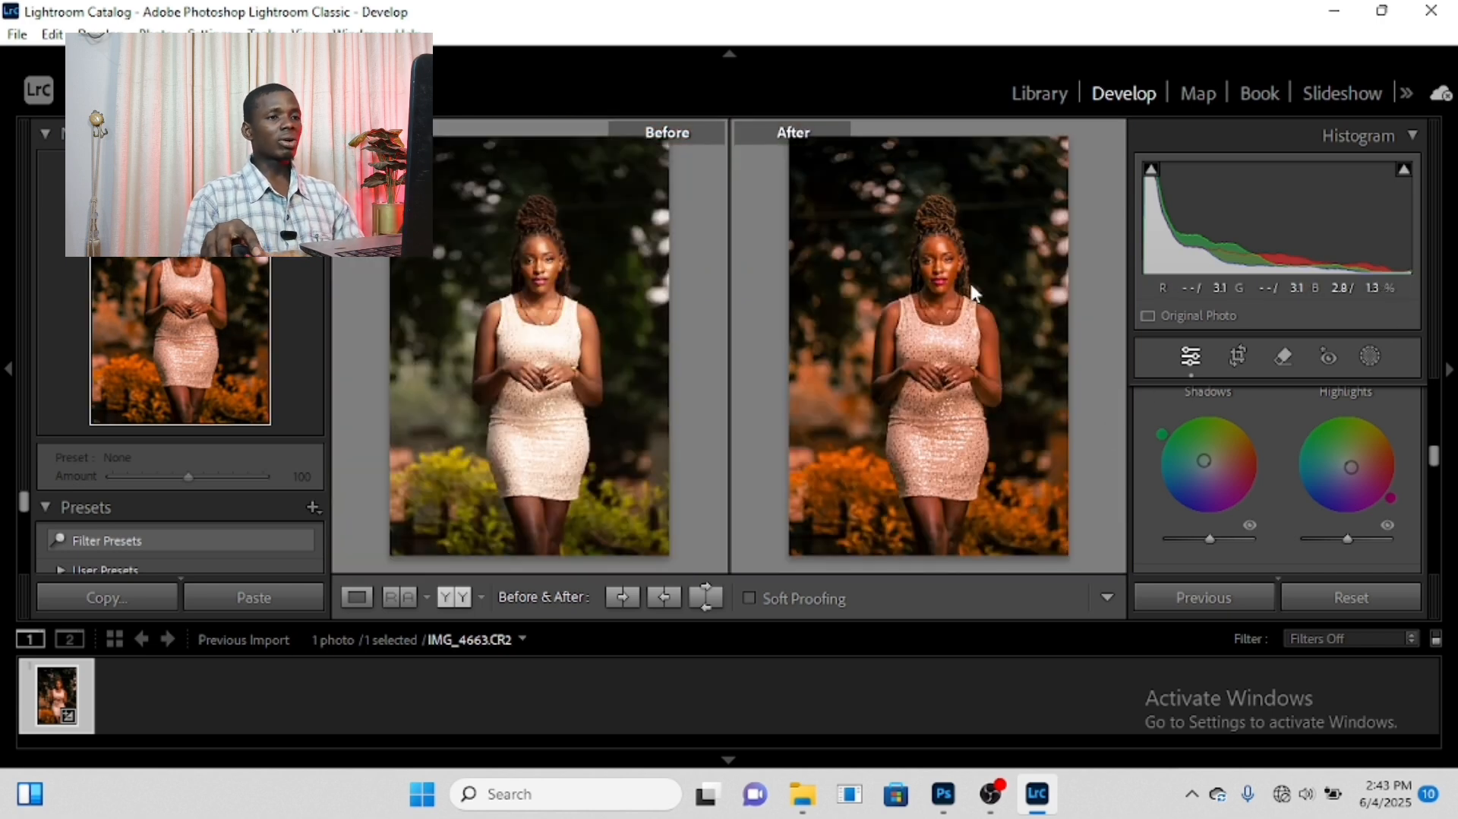
click(1233, 355)
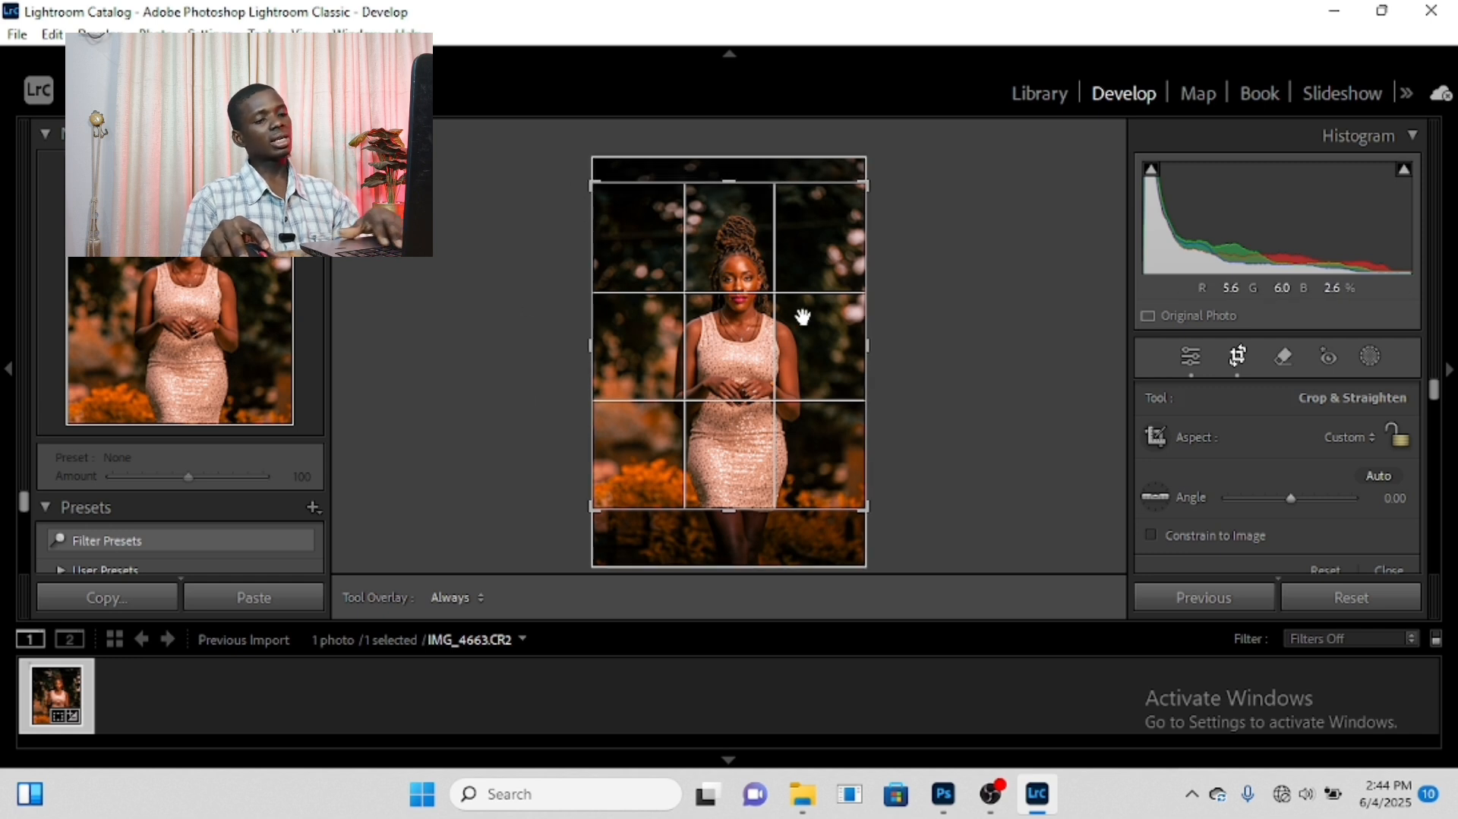
key(Return)
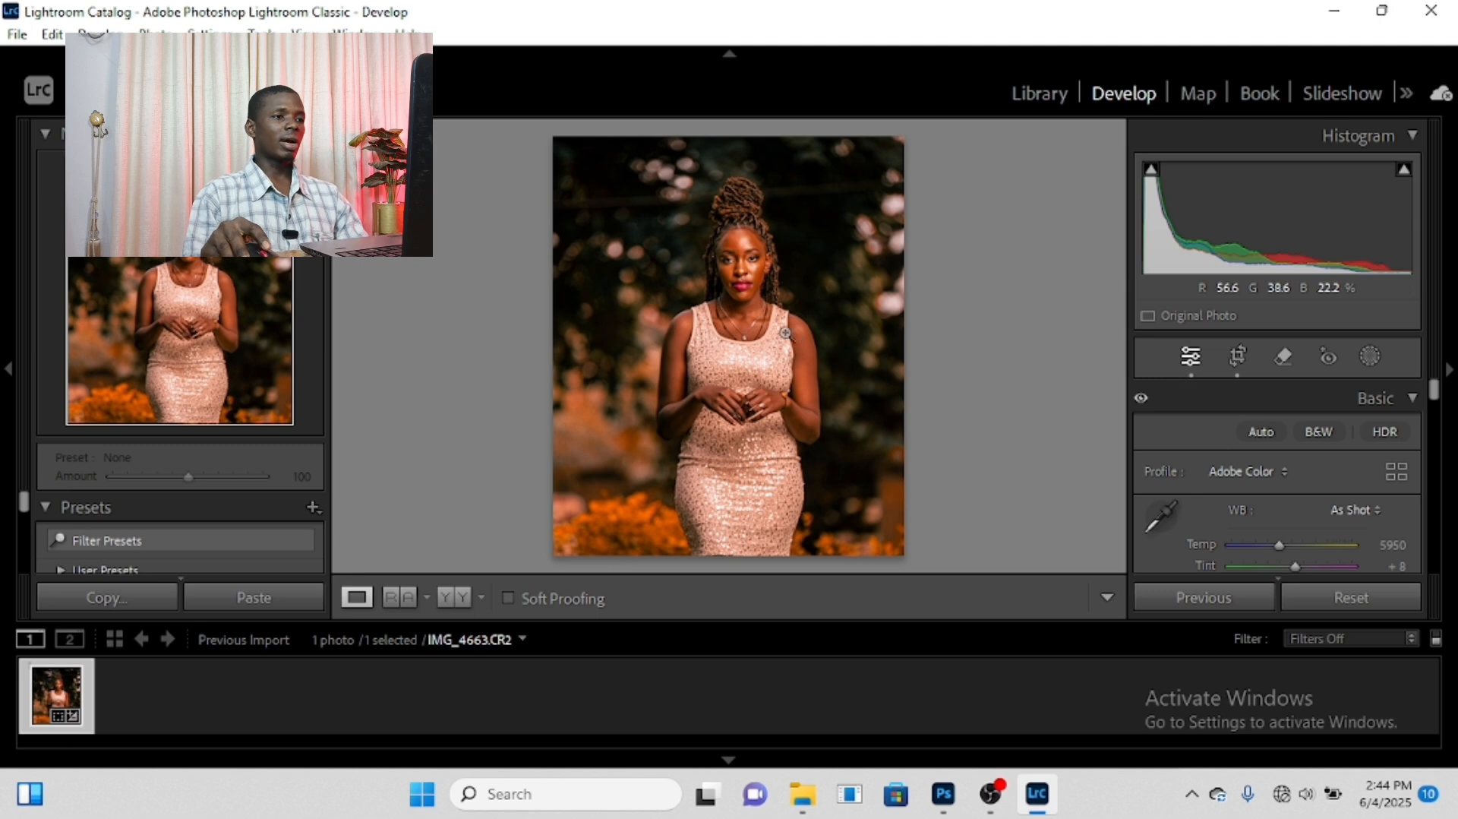
Compare the cropped photo before and after editing side by side, inspecting the face and the sequined dress up close.
click(454, 597)
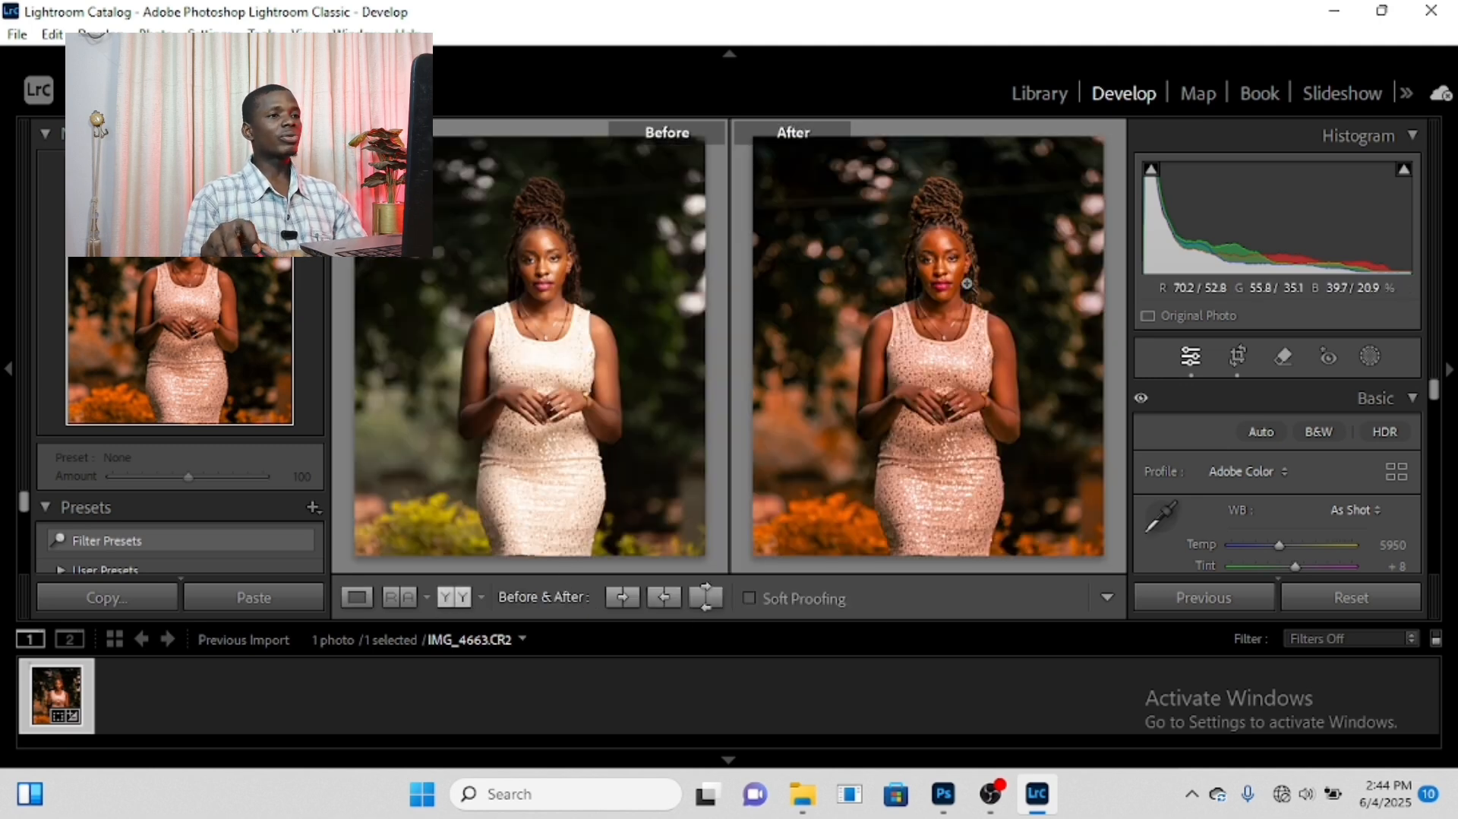
click(937, 275)
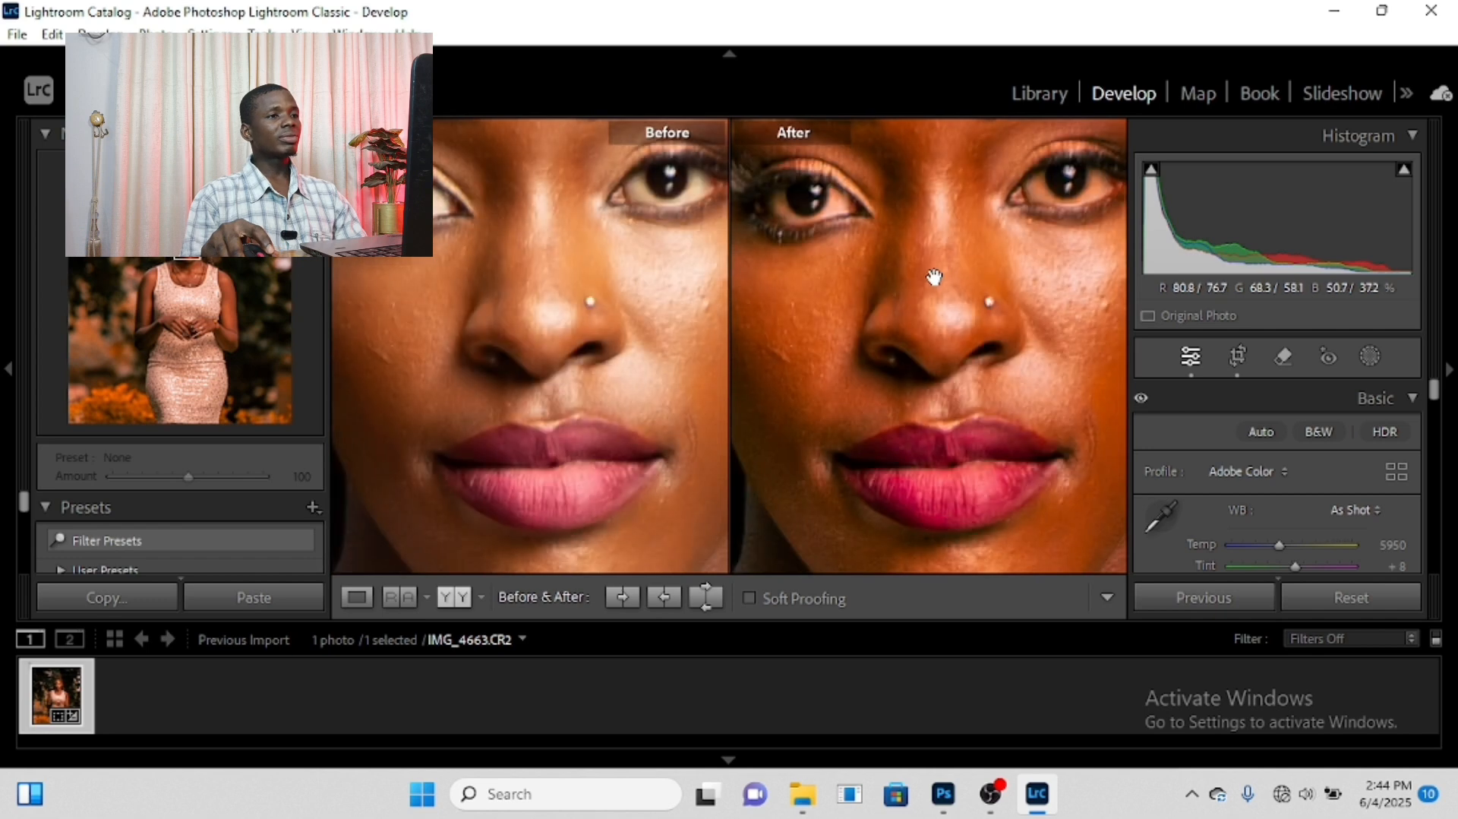
drag(935, 276, 973, 461)
click(1006, 354)
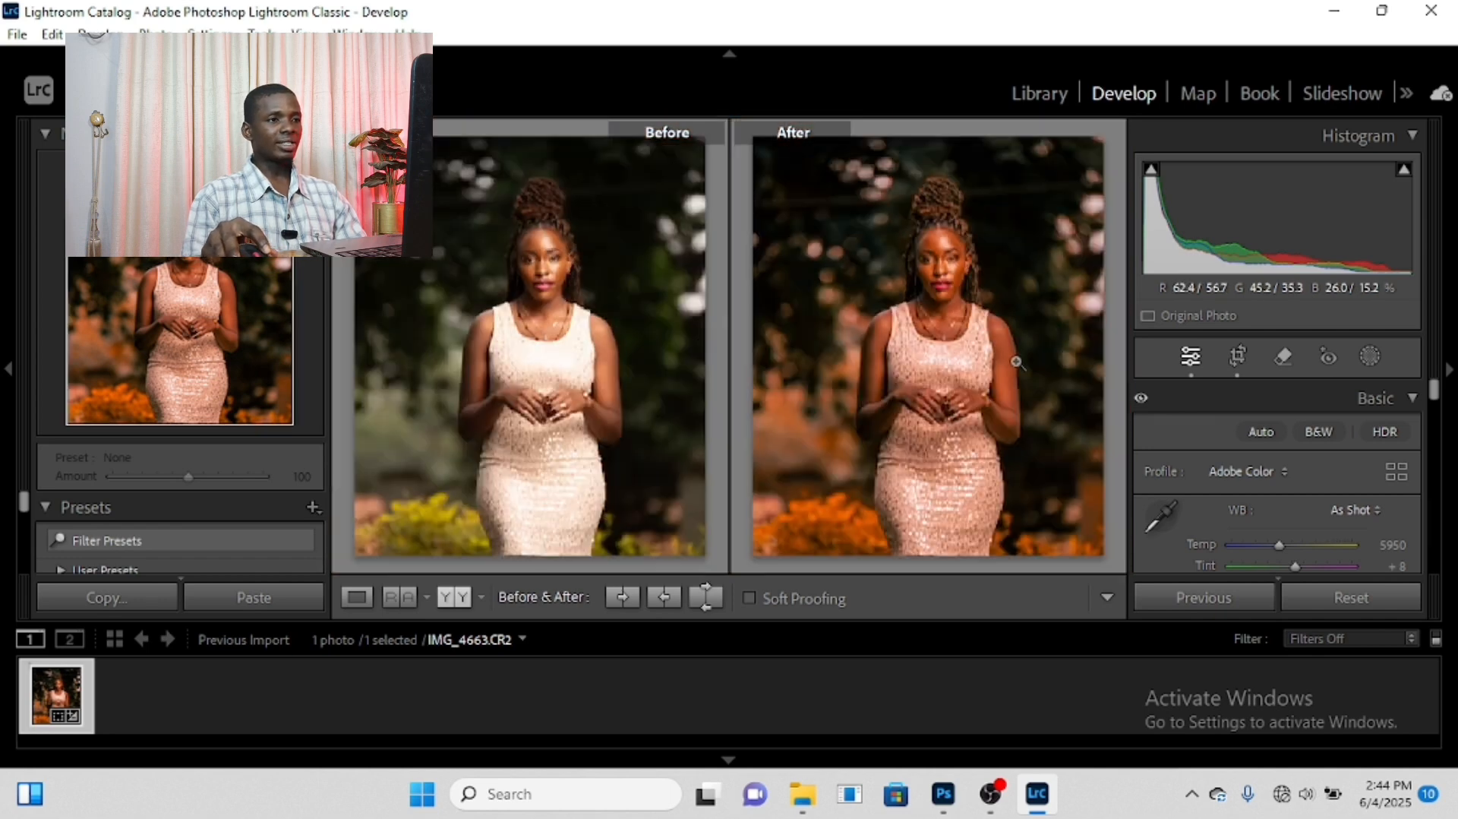
click(932, 447)
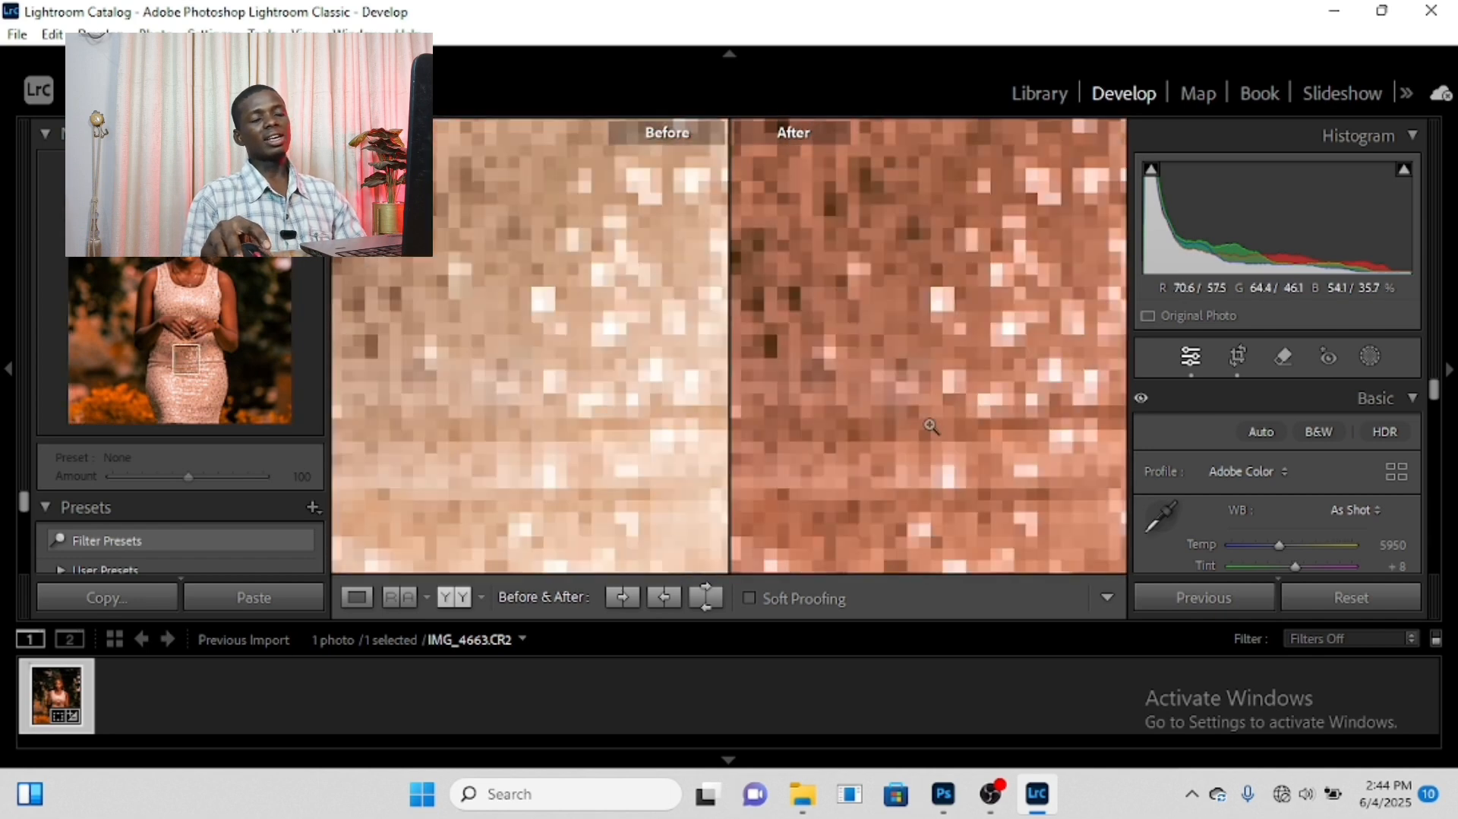